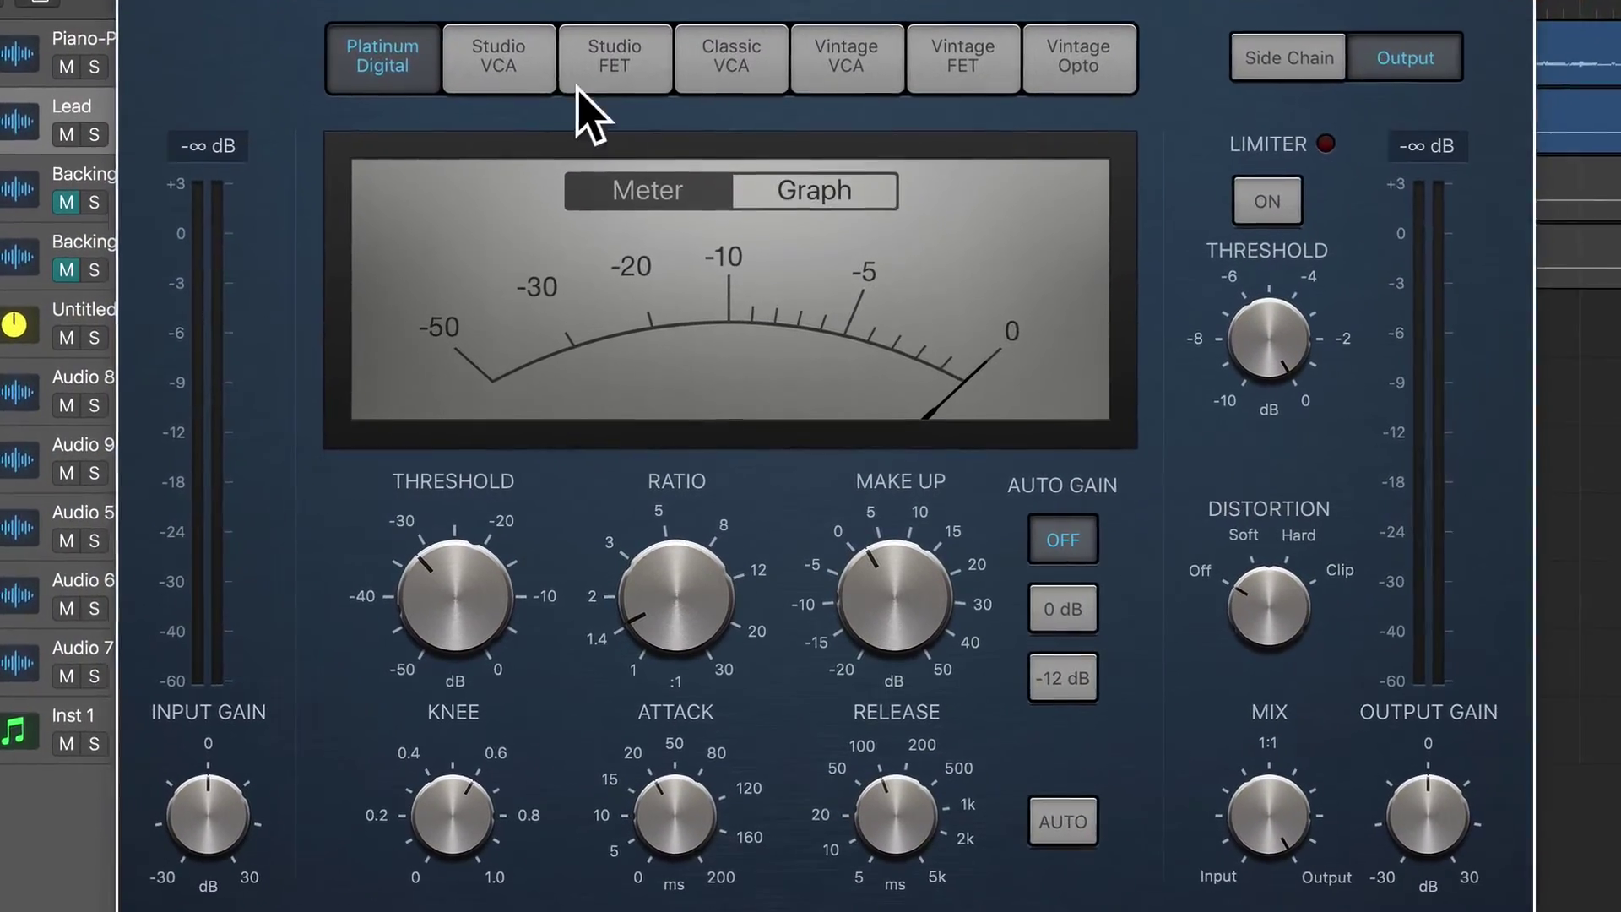
Step: Audition the Studio VCA and Studio FET models, then return to Platinum Digital
left_click(521, 93)
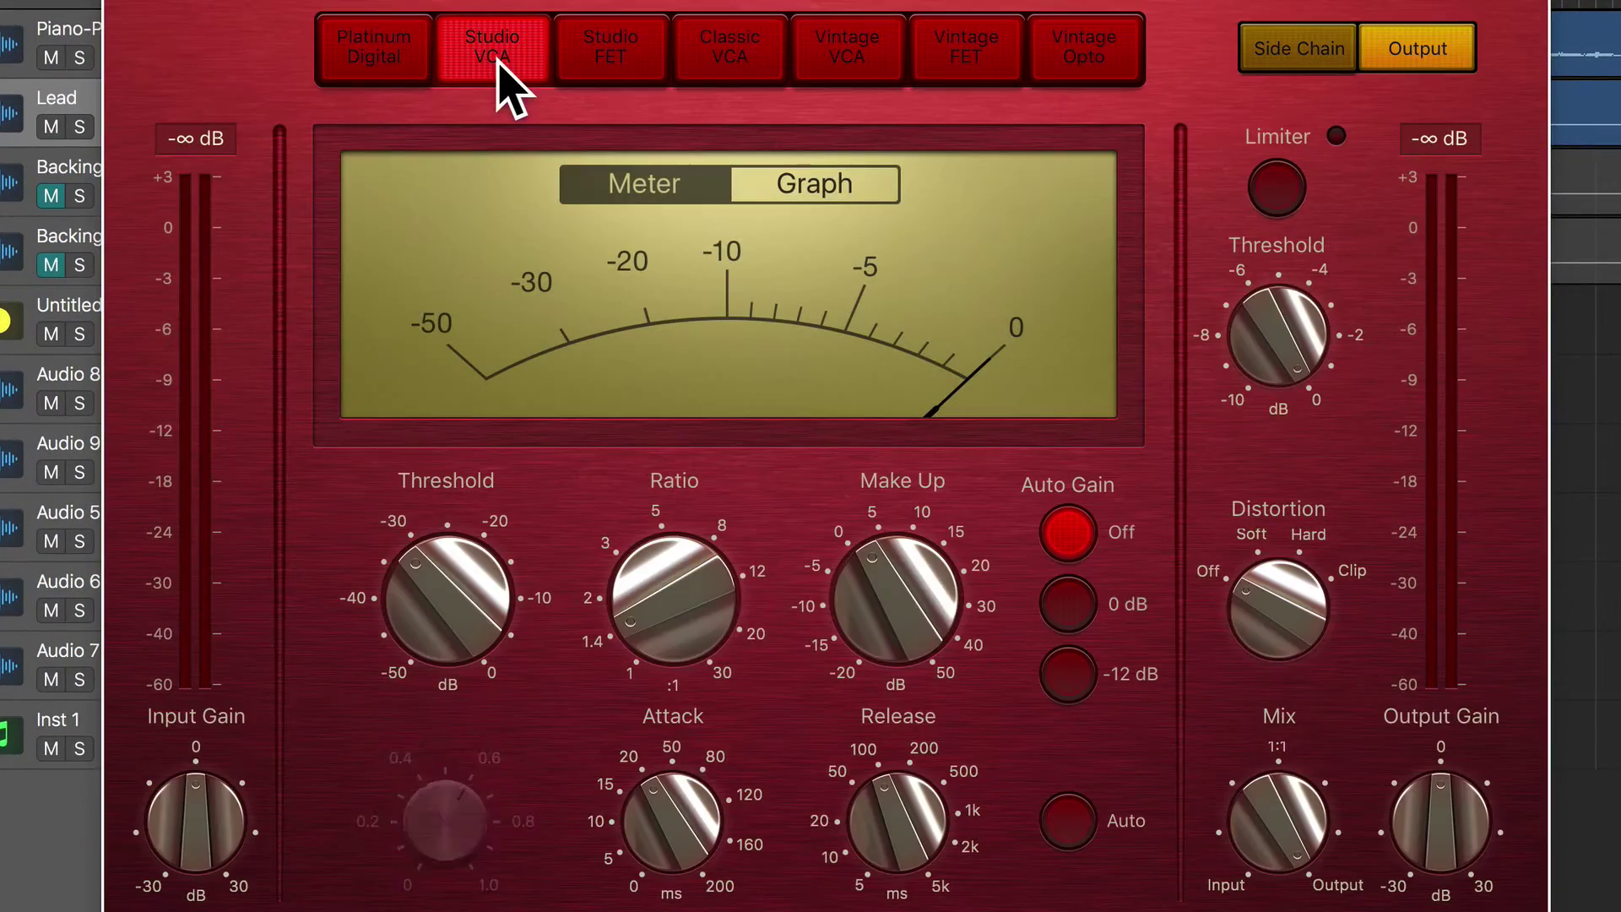
left_click(618, 59)
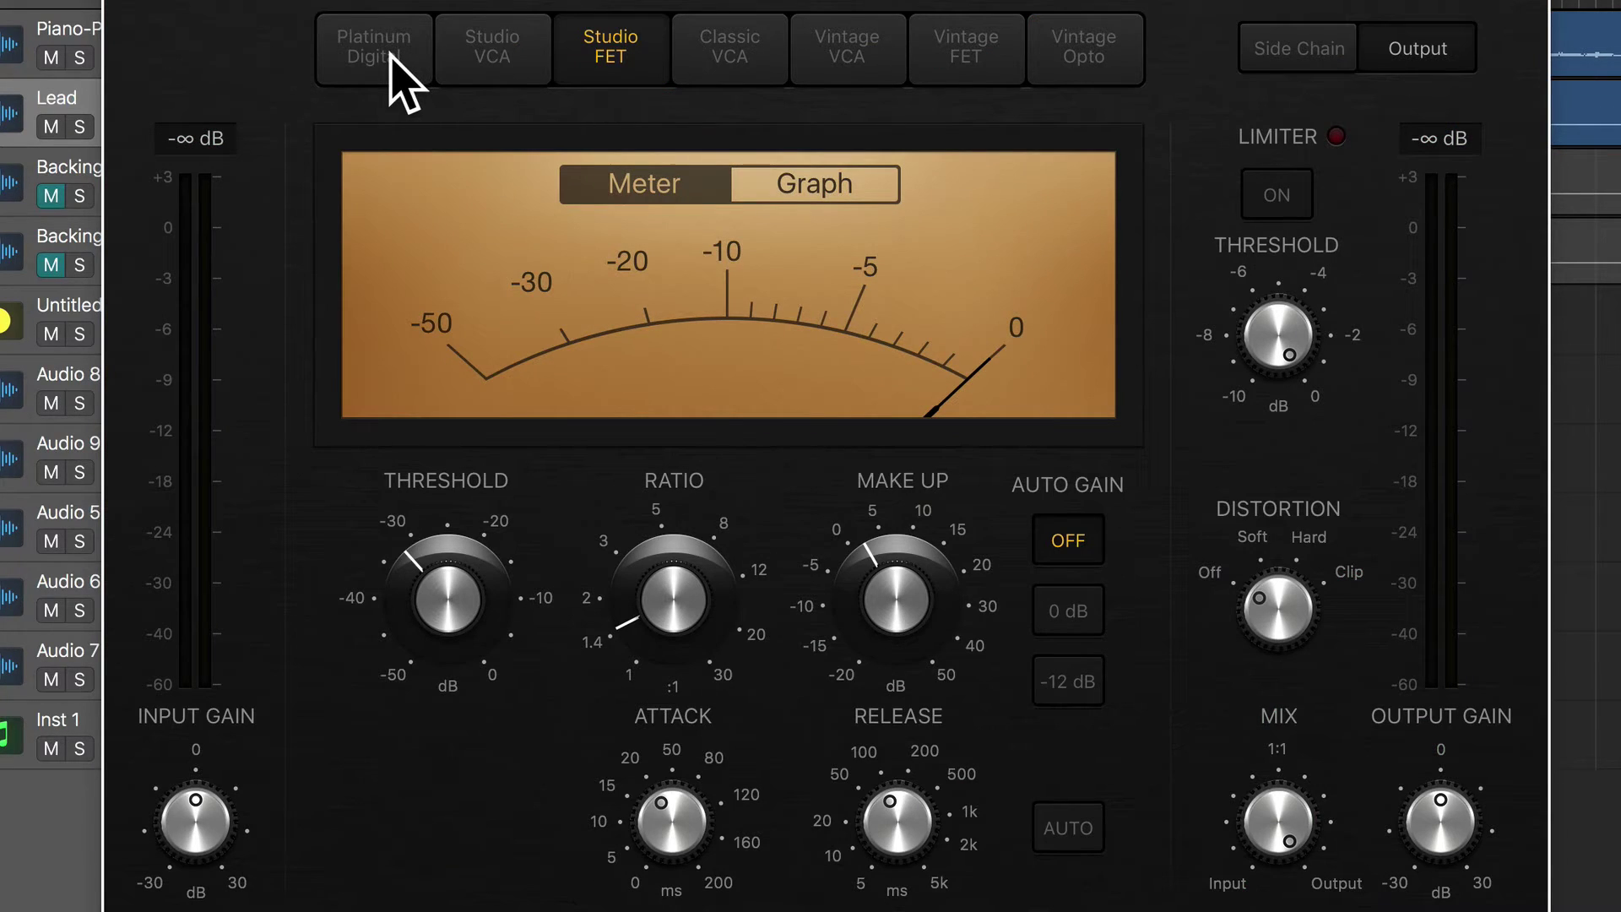
left_click(397, 80)
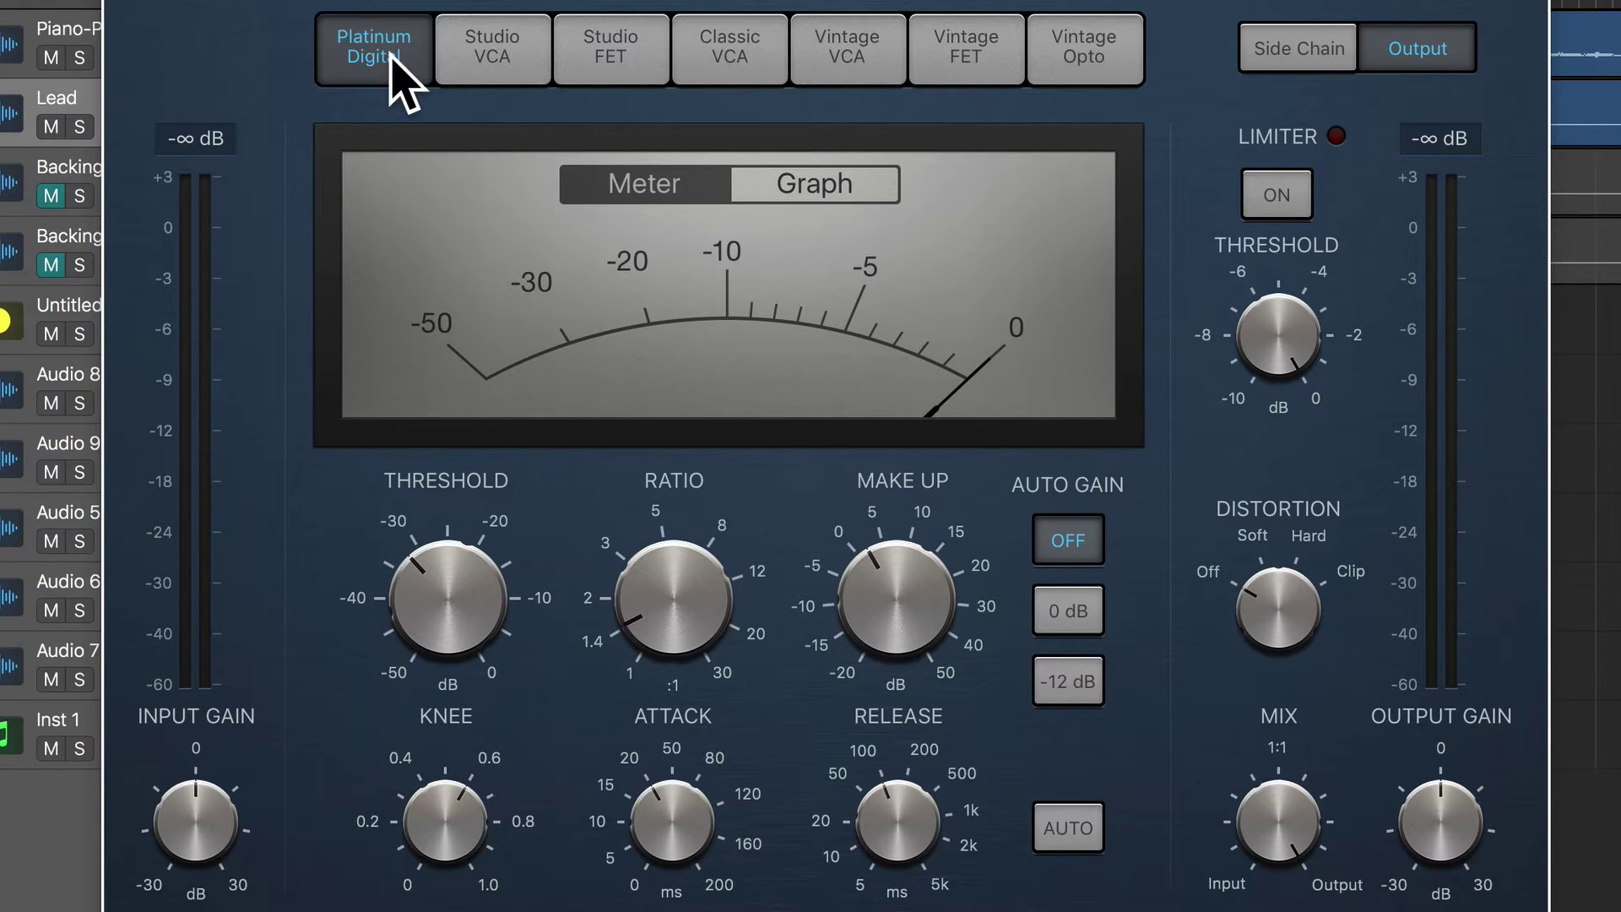
Step: Set Platinum Digital to 8:1 ratio and -40 dB threshold, shorten attack and release, and add 10 dB make-up
left_click_drag(714, 637, 663, 405)
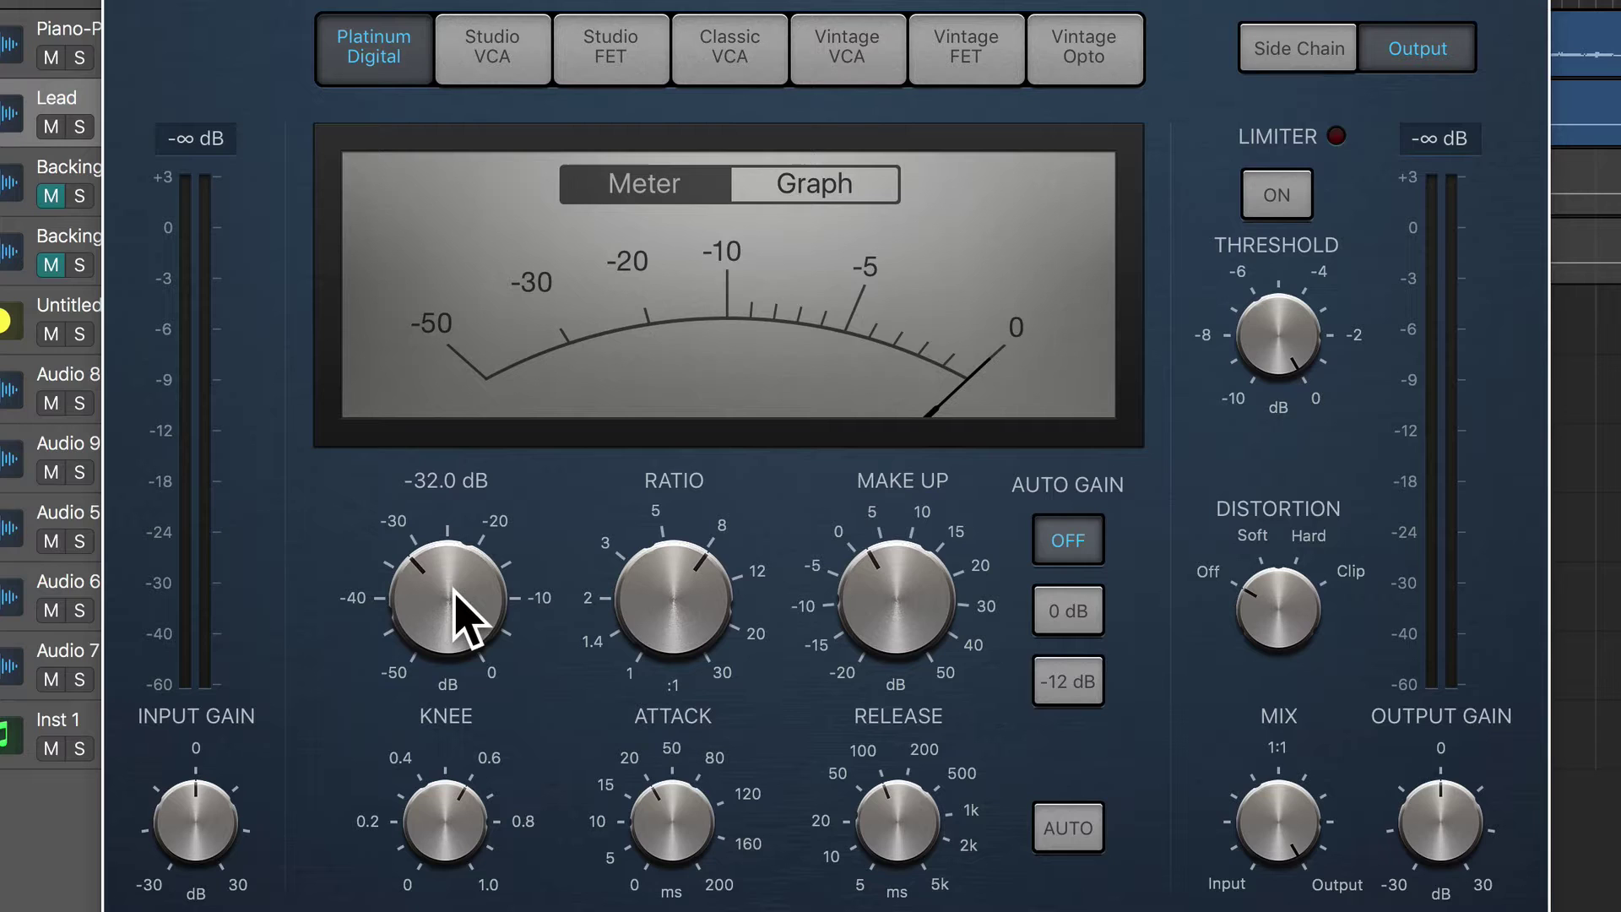
left_click_drag(454, 589, 456, 632)
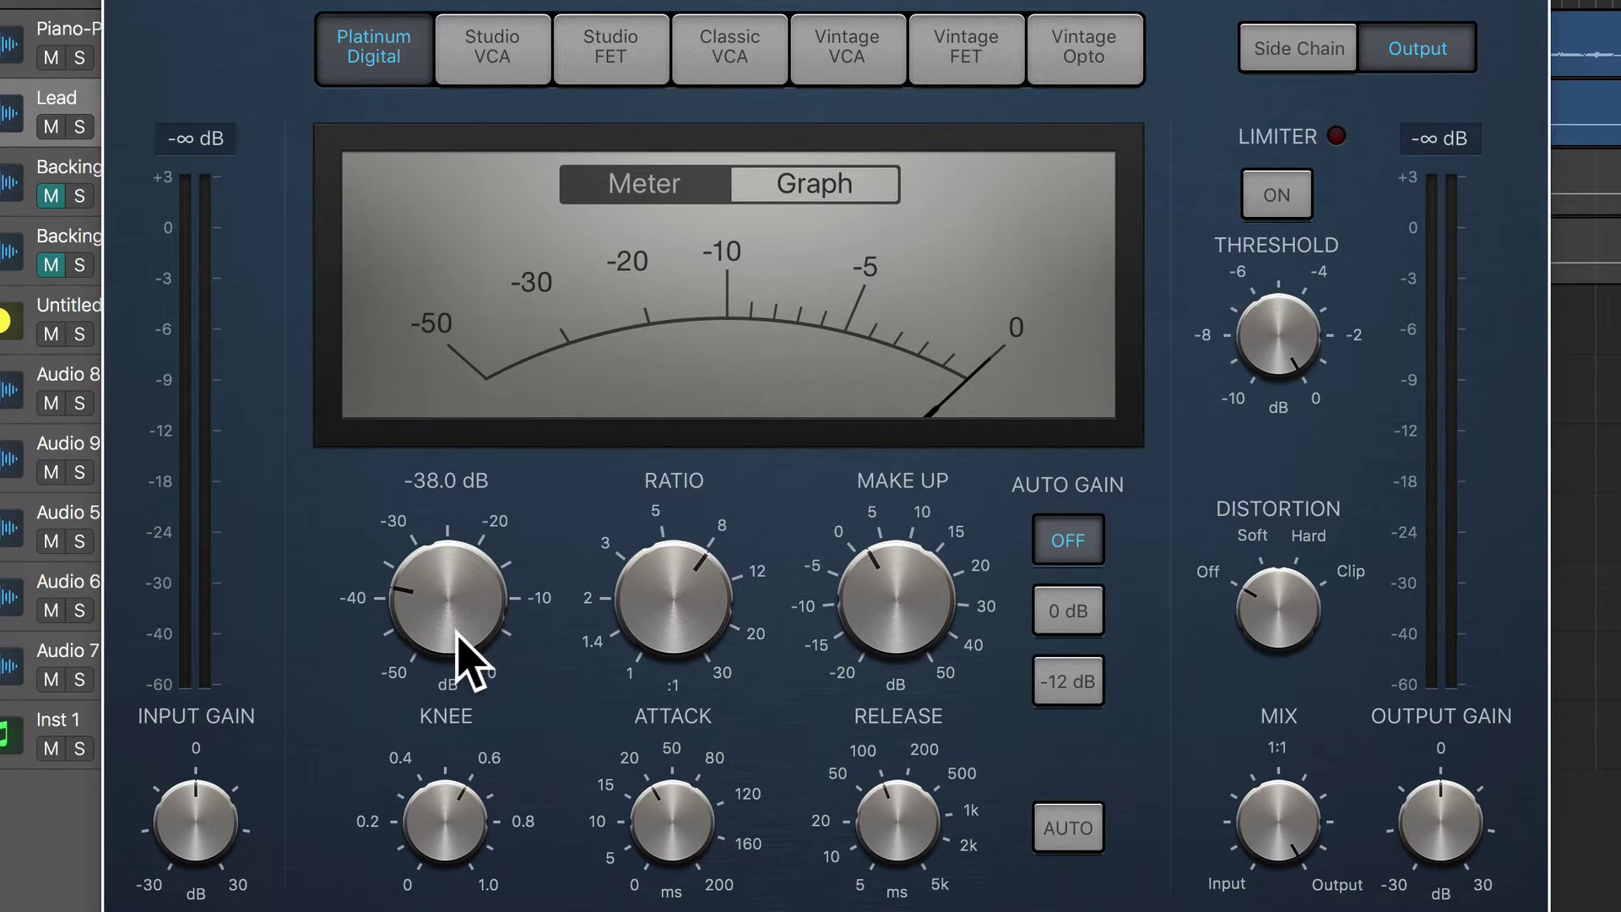
left_click_drag(670, 840, 676, 870)
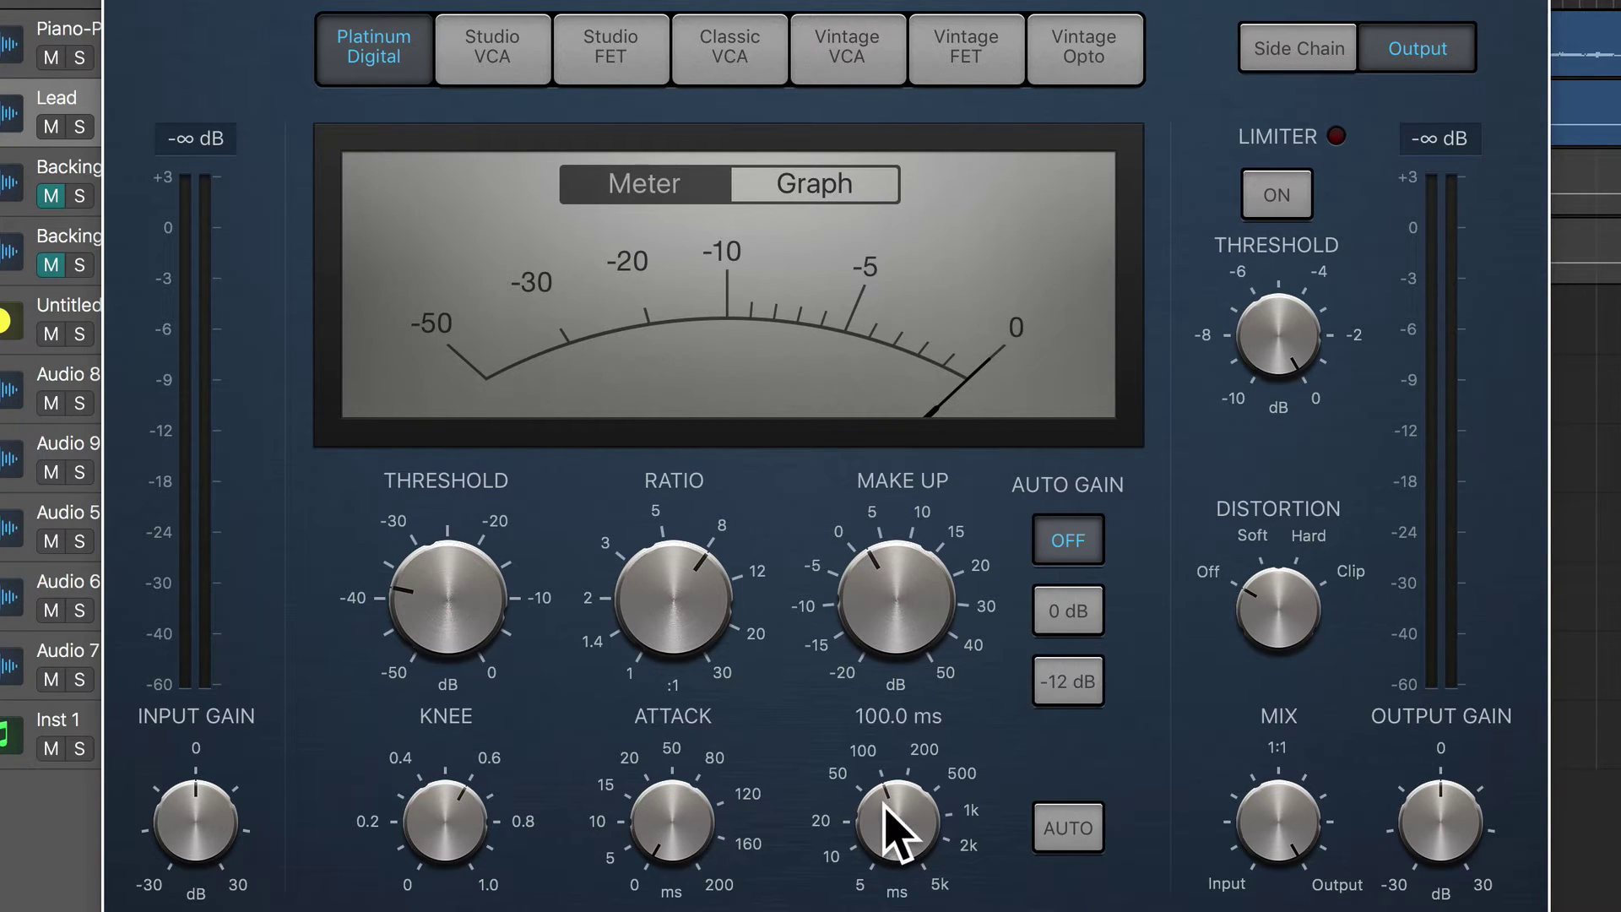
left_click_drag(885, 804, 888, 869)
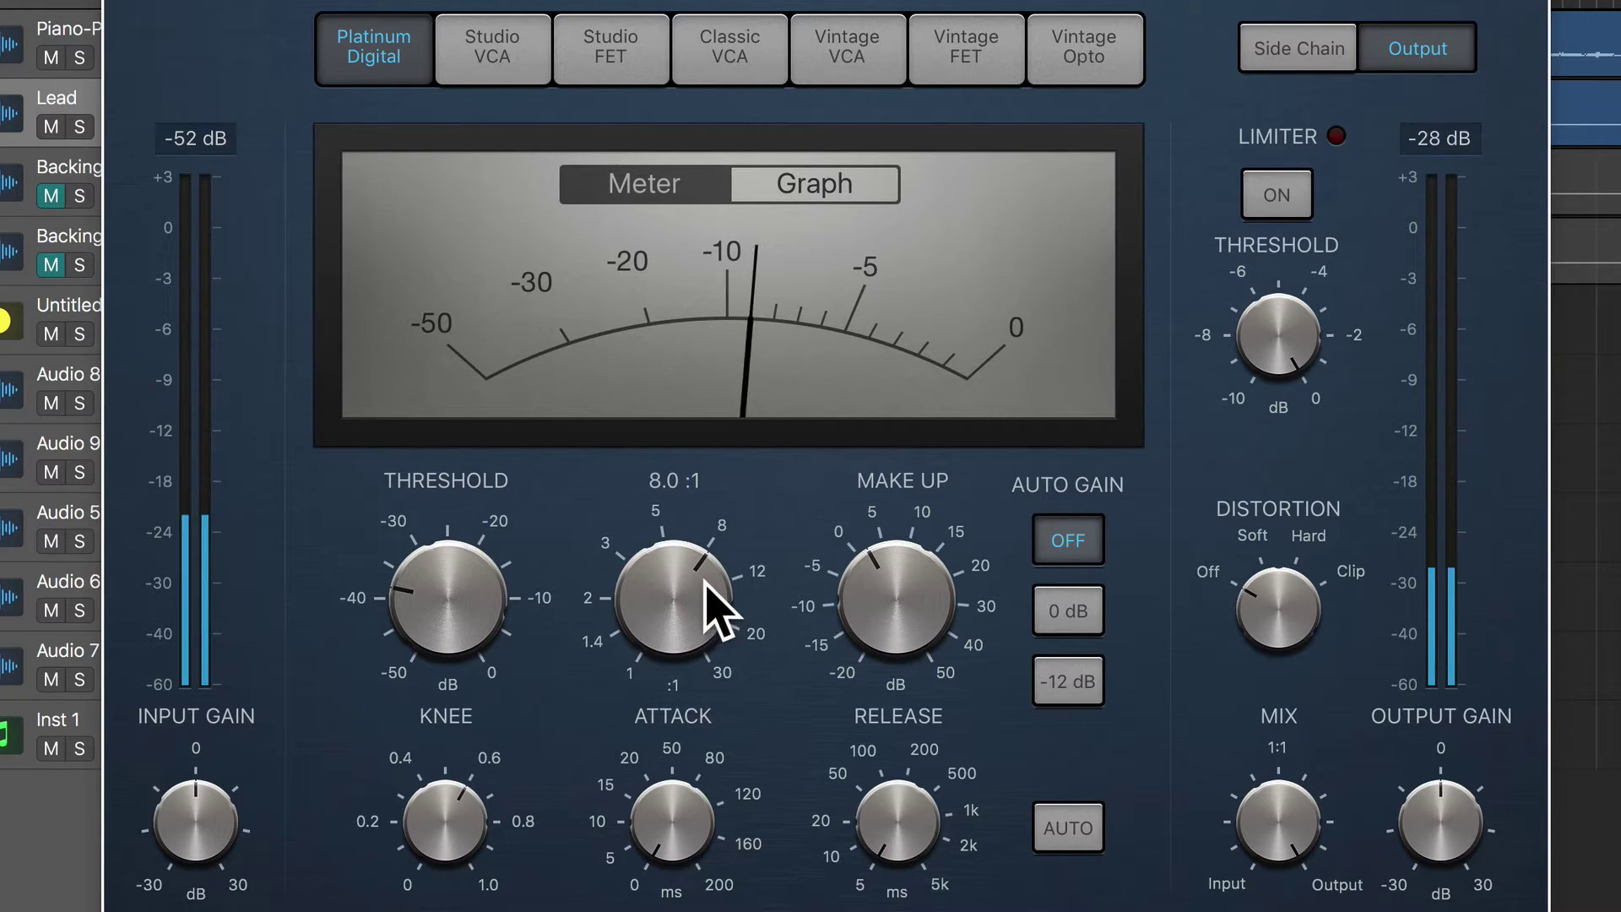
mouse_move(415, 608)
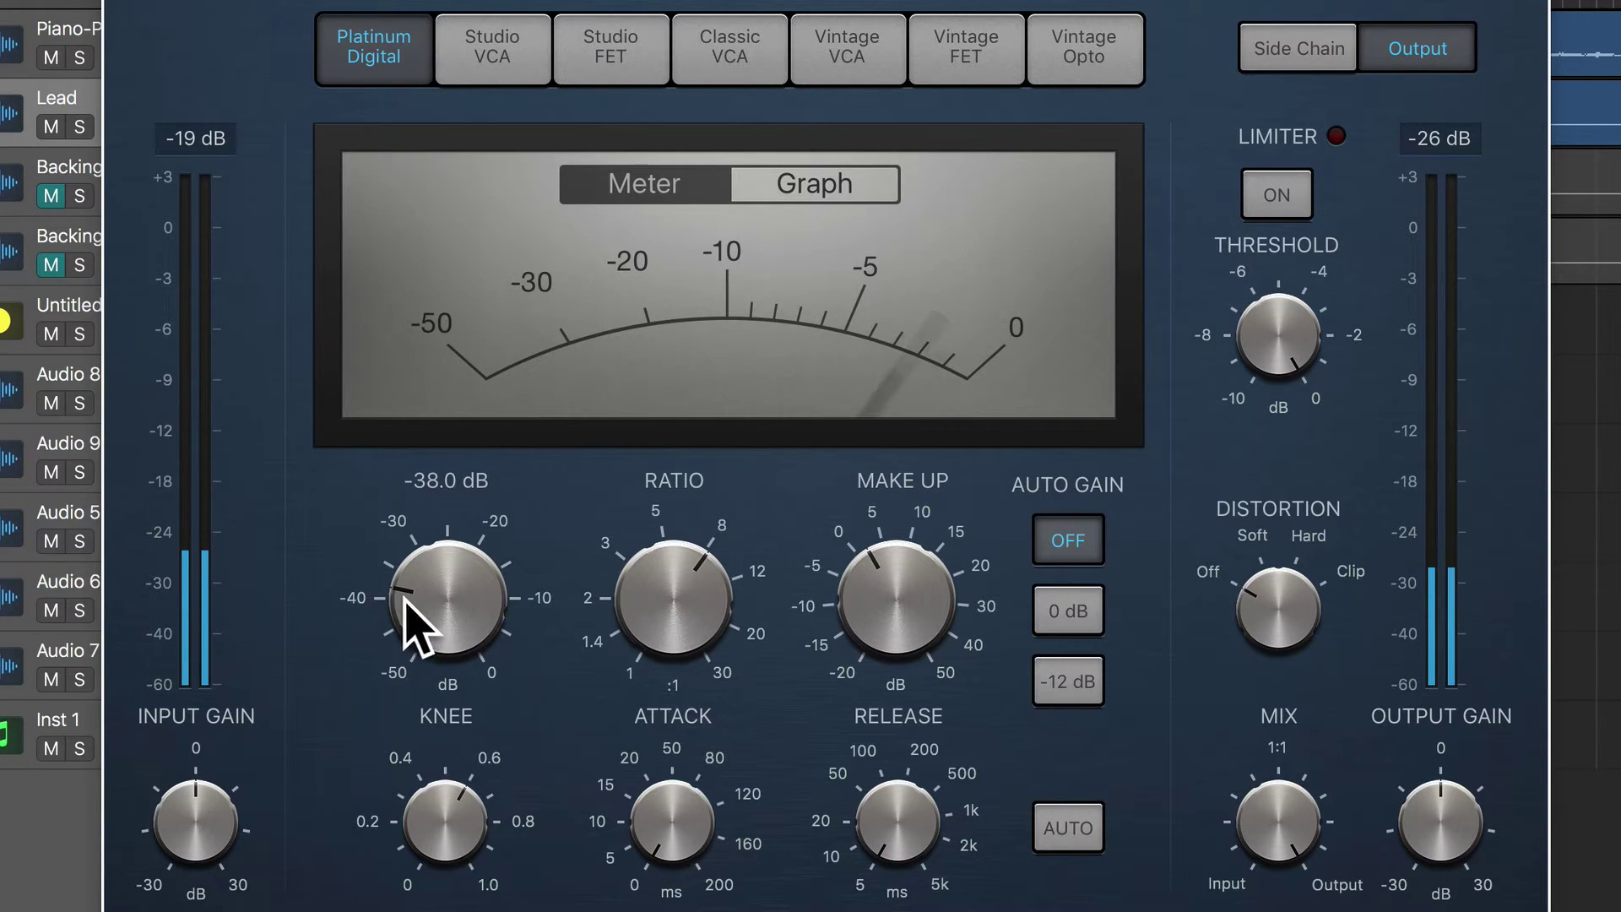
scroll(469, 621, "down", 3)
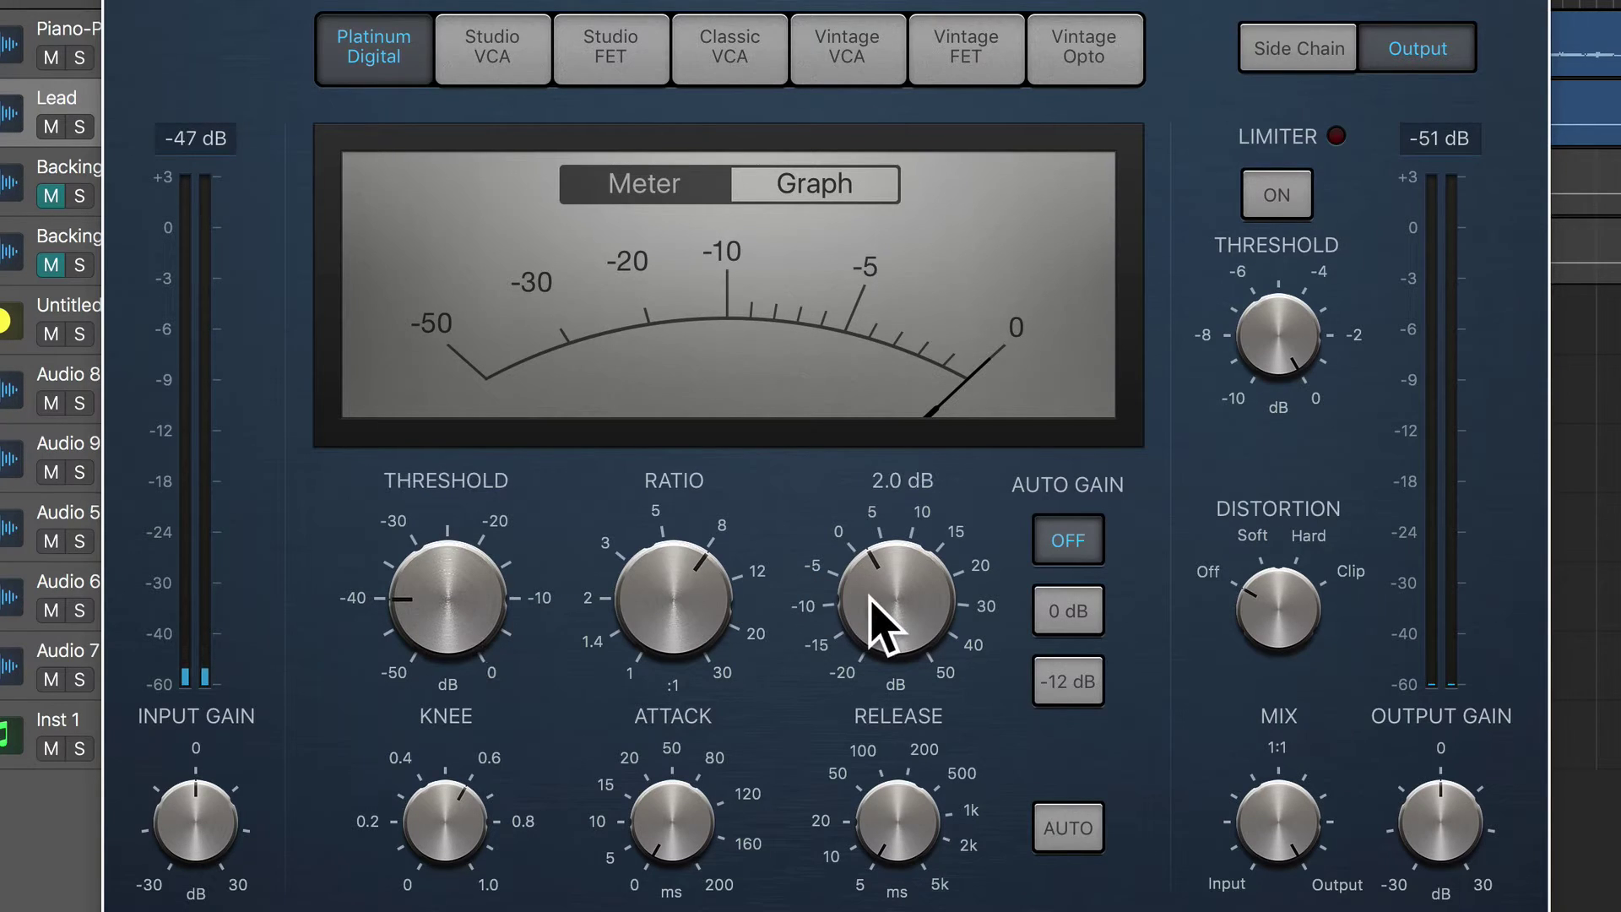
left_click_drag(905, 622, 894, 549)
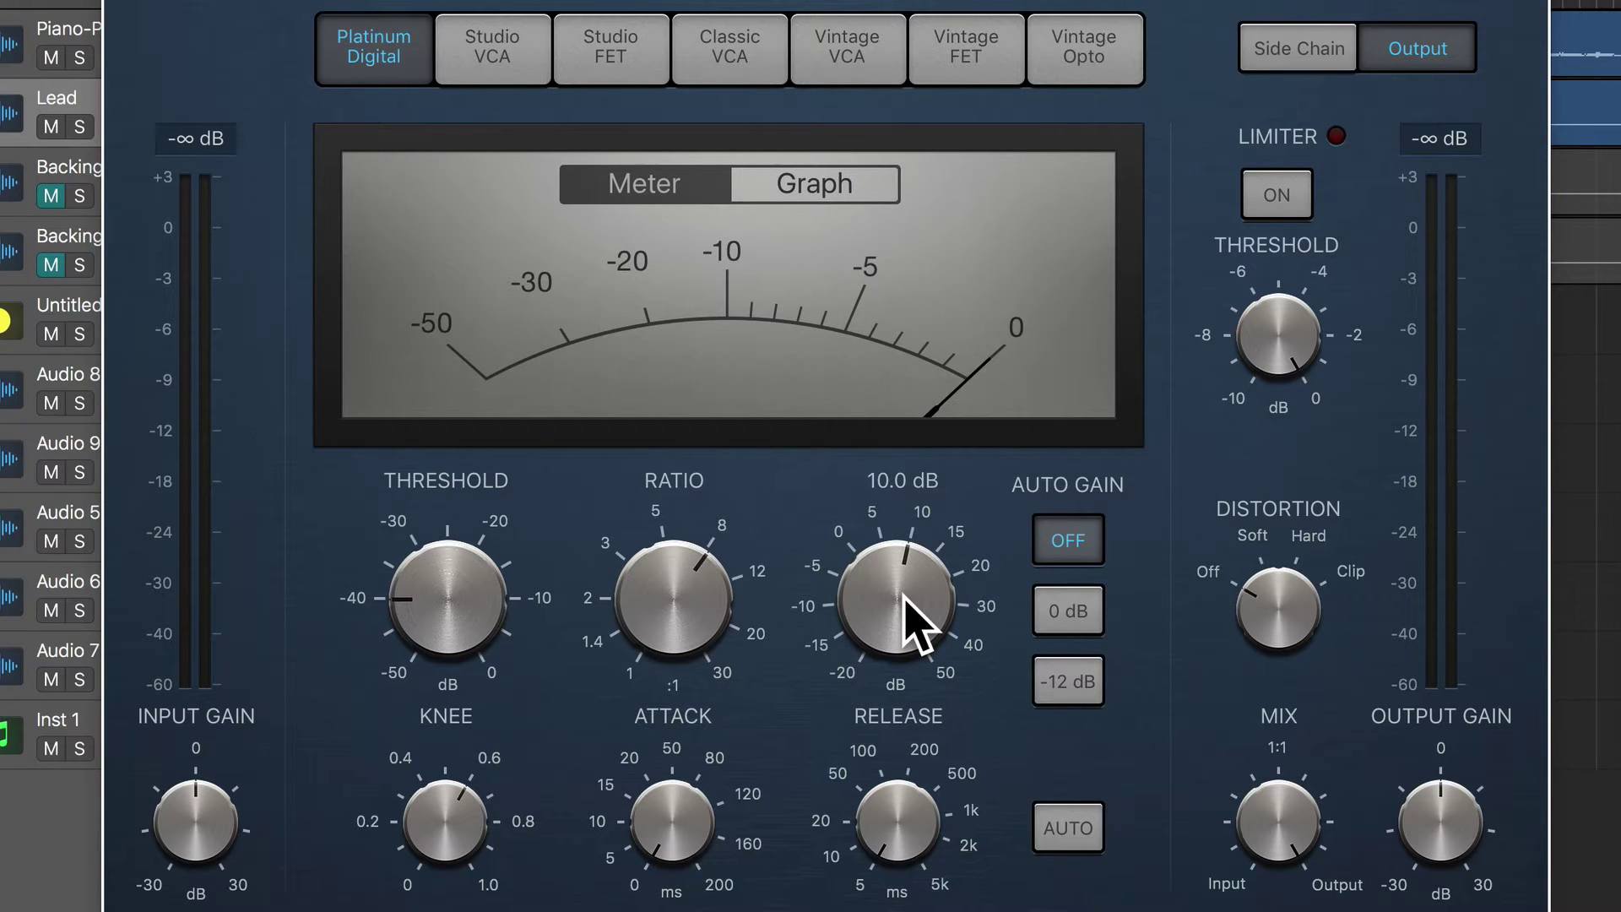
Step: Switch the compressor to the red Studio VCA model, keeping -40 dB threshold and 8:1 ratio
left_click(494, 61)
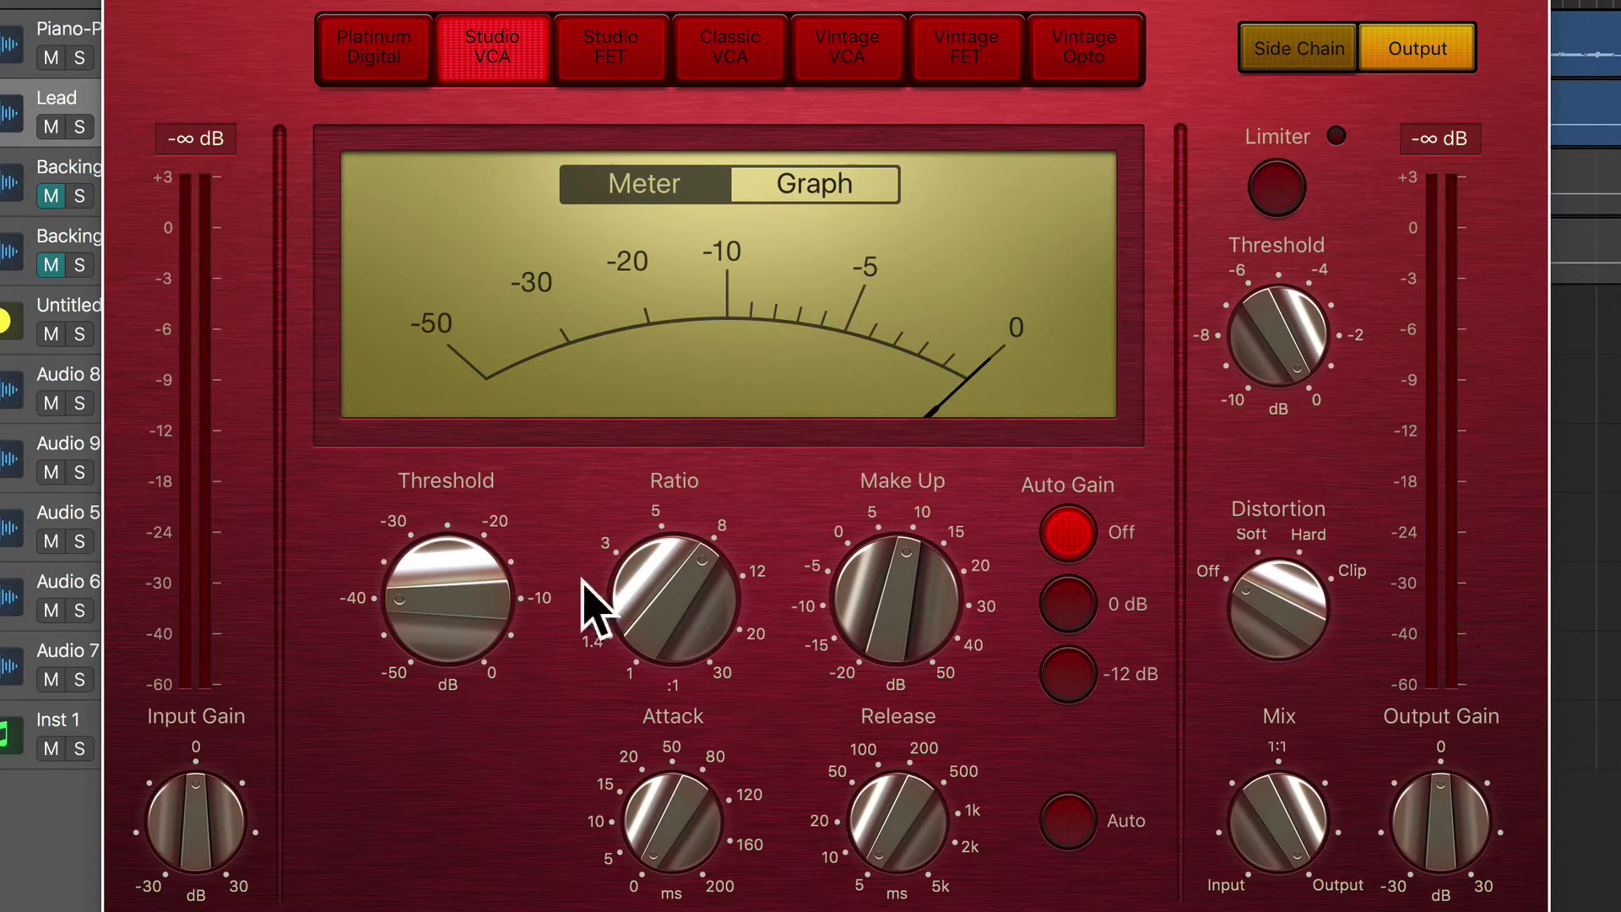
mouse_move(478, 608)
mouse_move(628, 591)
Step: Switch to the Studio FET model and play the vocal through it
left_click(633, 63)
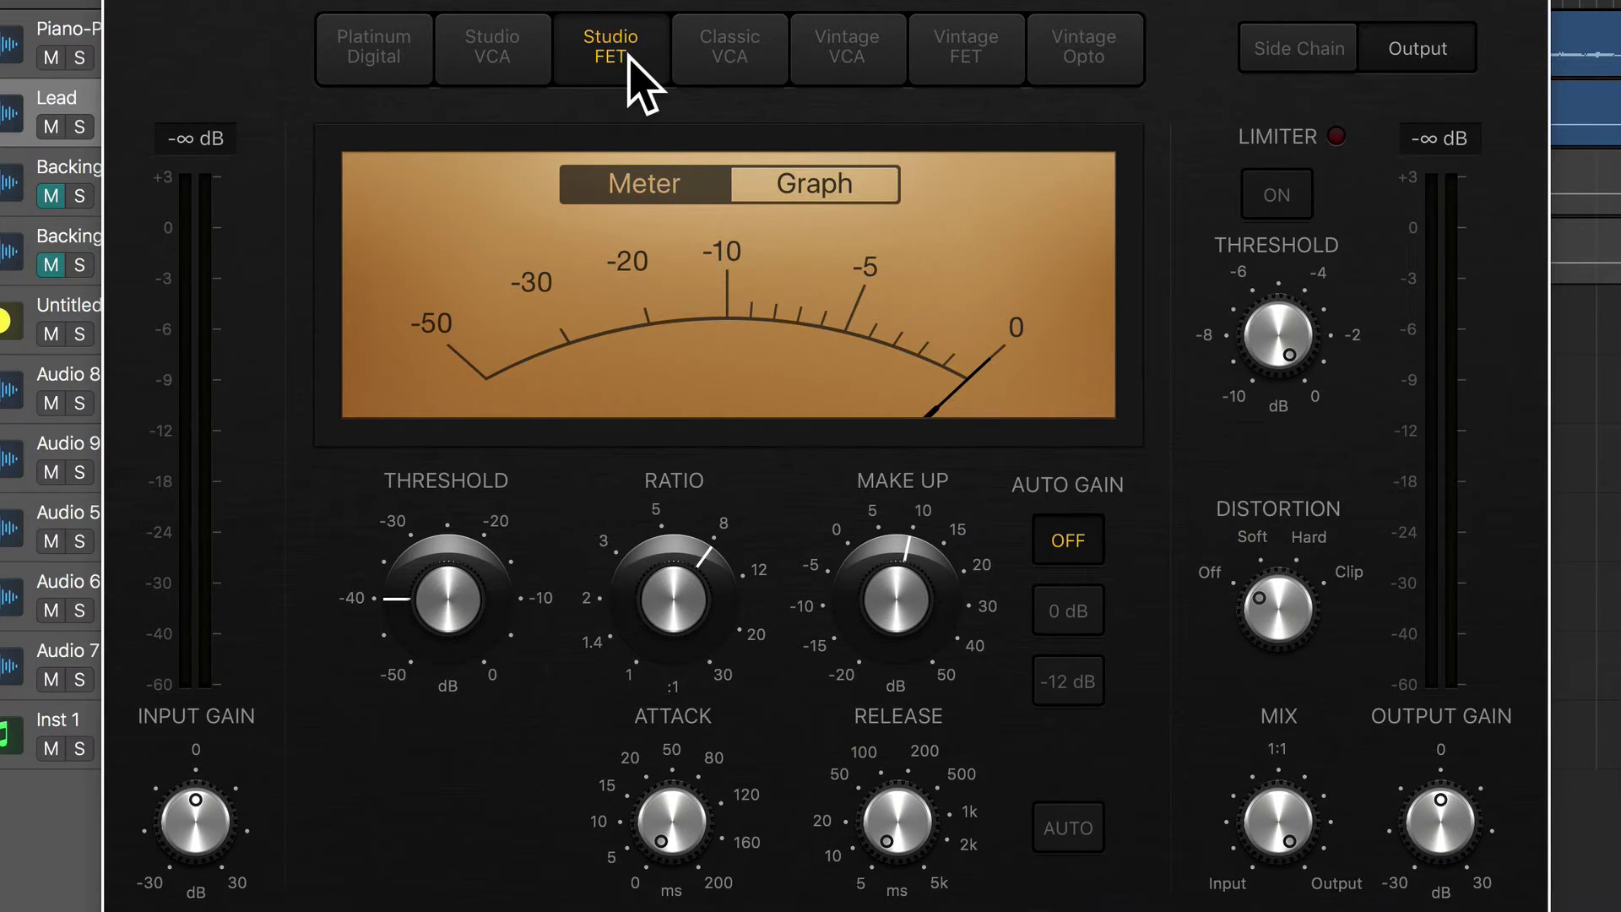
key("space")
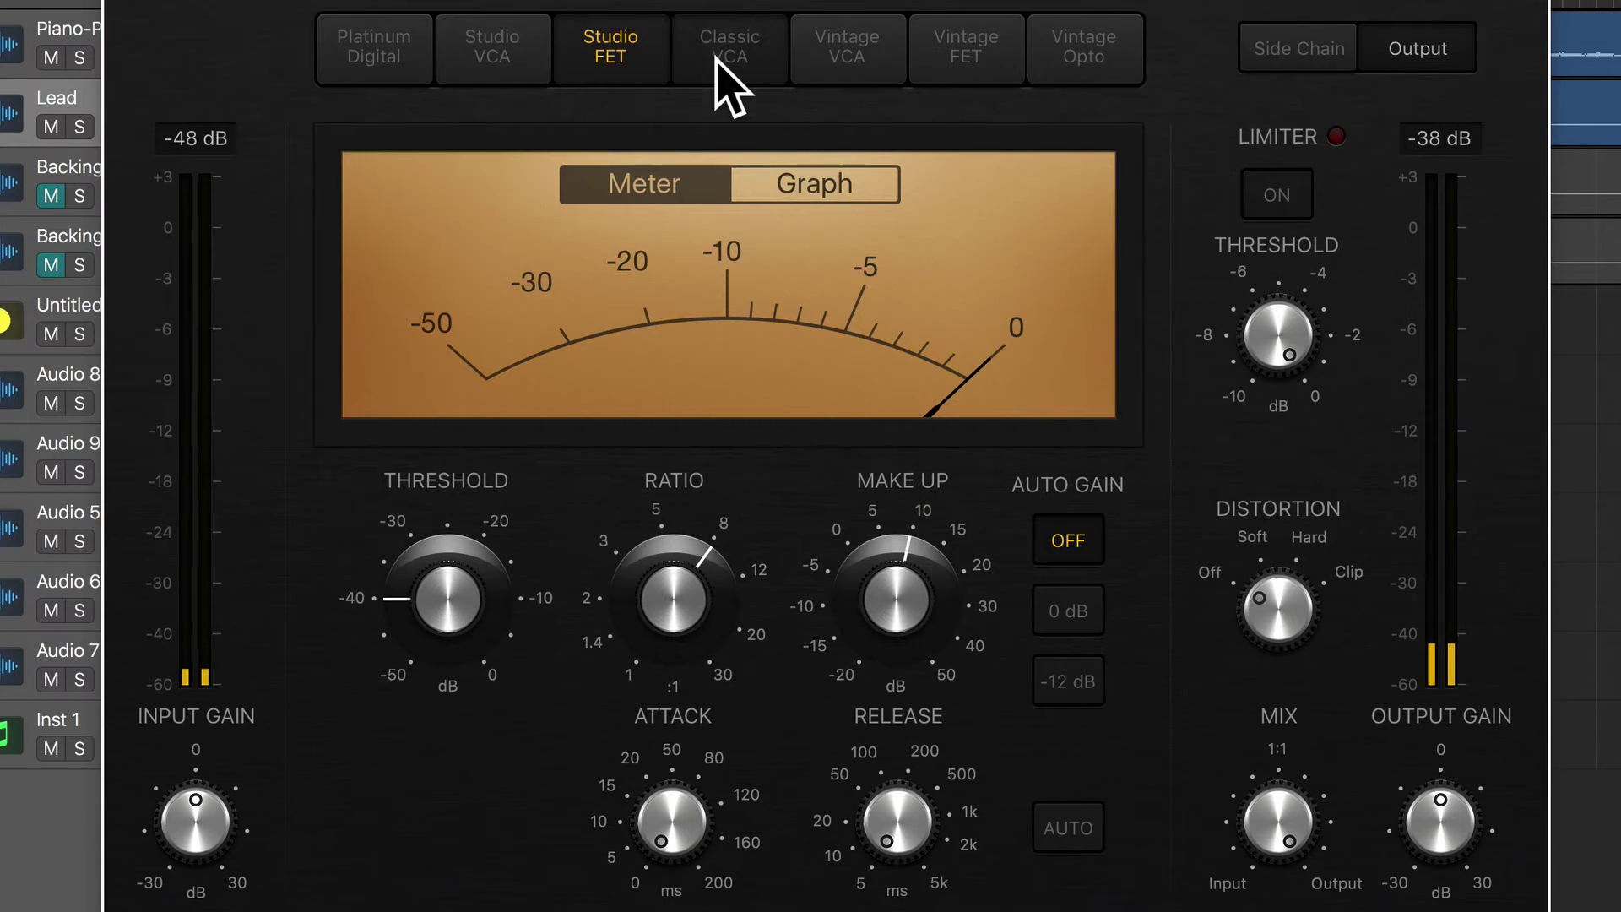
Step: Change the compressor model to Classic VCA, keeping -40 dB threshold, 8:1 ratio and 10 dB make-up
left_click(717, 57)
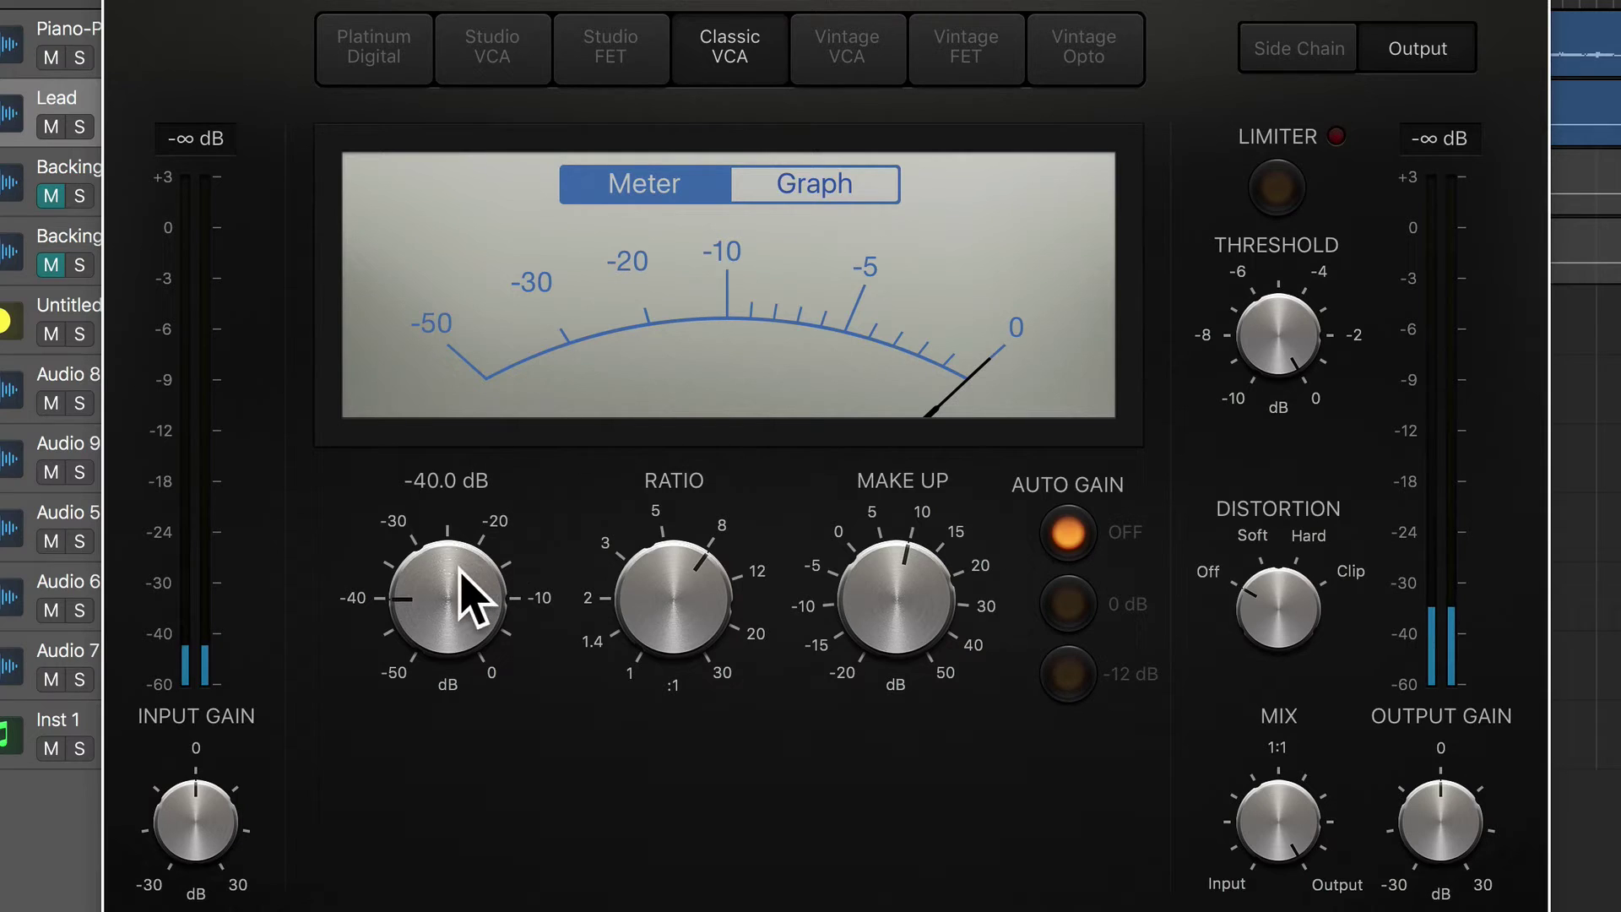
Step: Lower the Classic VCA ratio to about 3.1:1, raise threshold to about -32 dB, and trim make-up to about 4 dB
mouse_move(667, 625)
left_click_drag(657, 596, 680, 734)
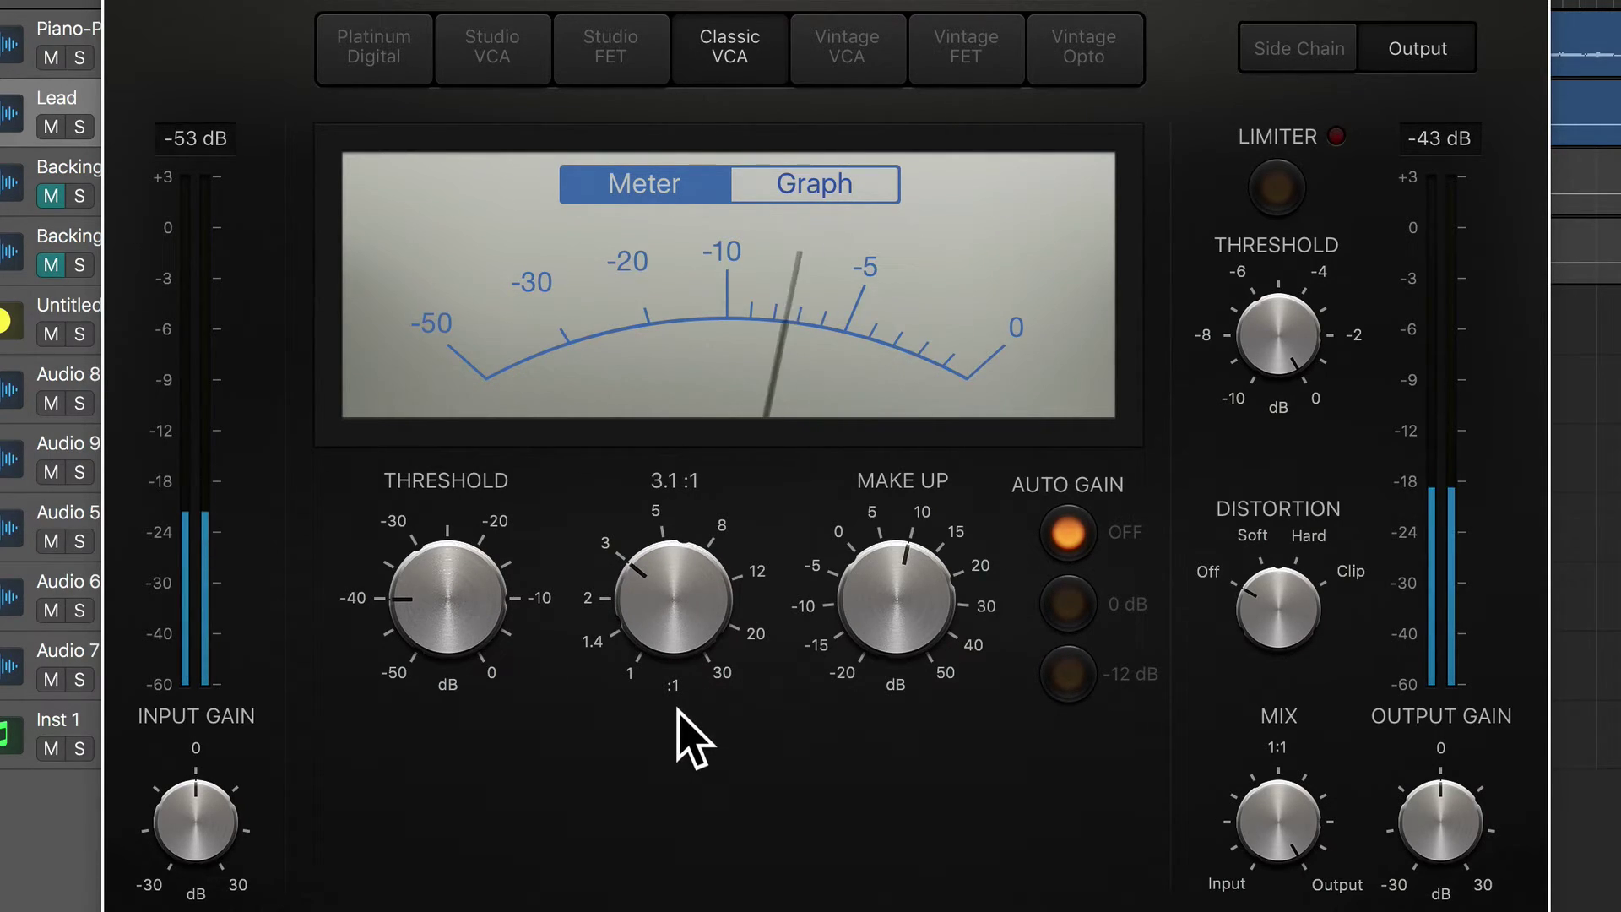
left_click_drag(499, 644, 453, 586)
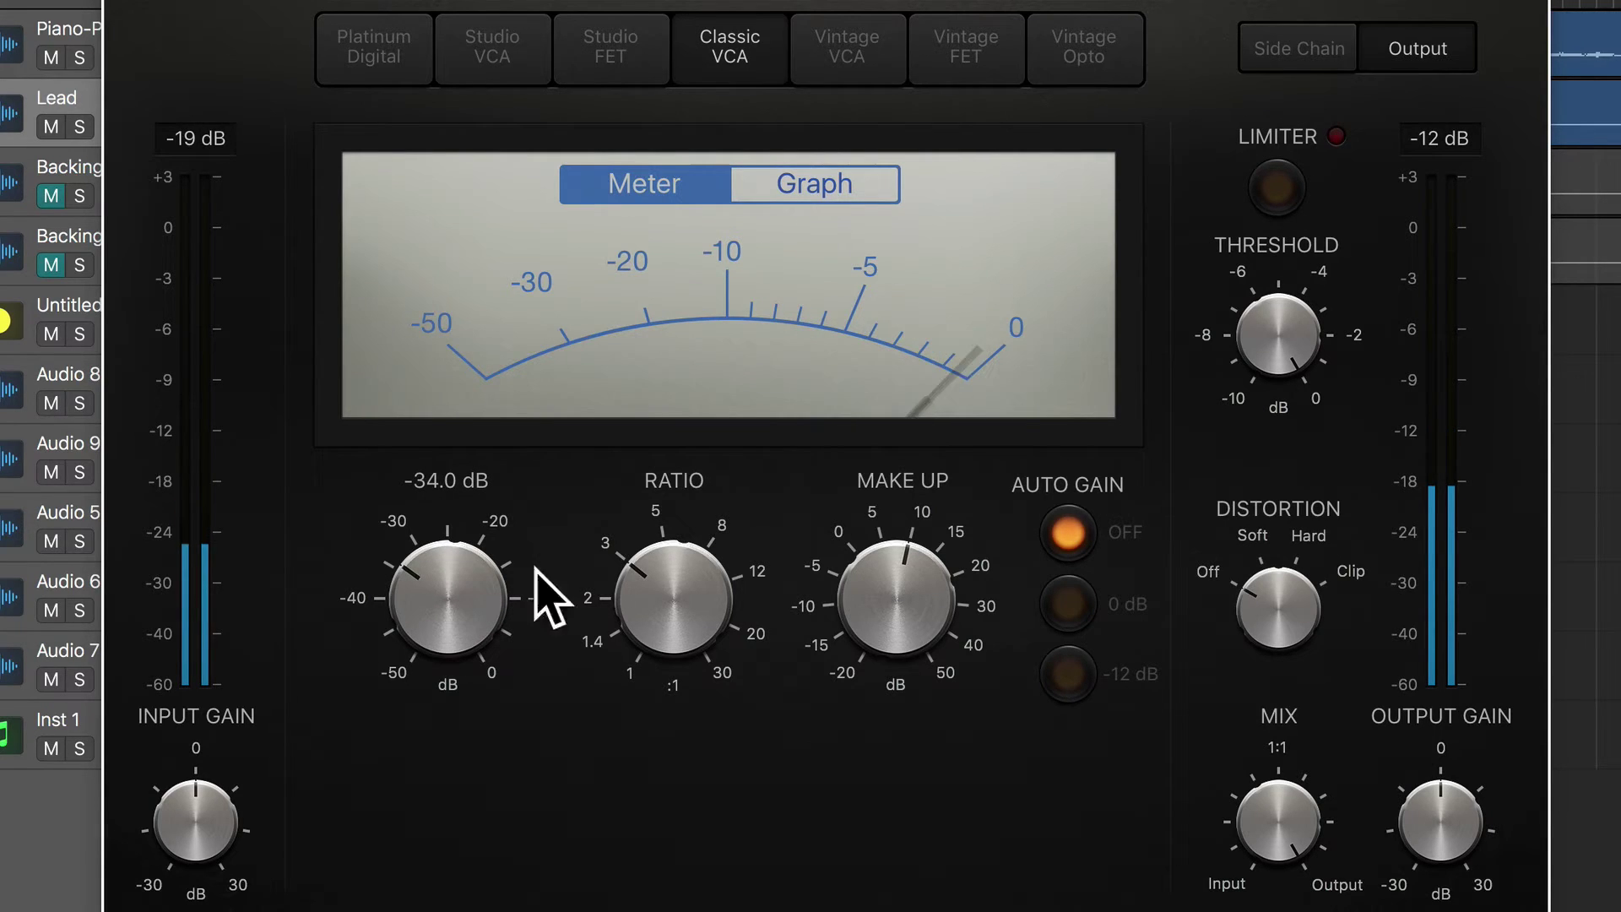
left_click_drag(869, 623, 872, 655)
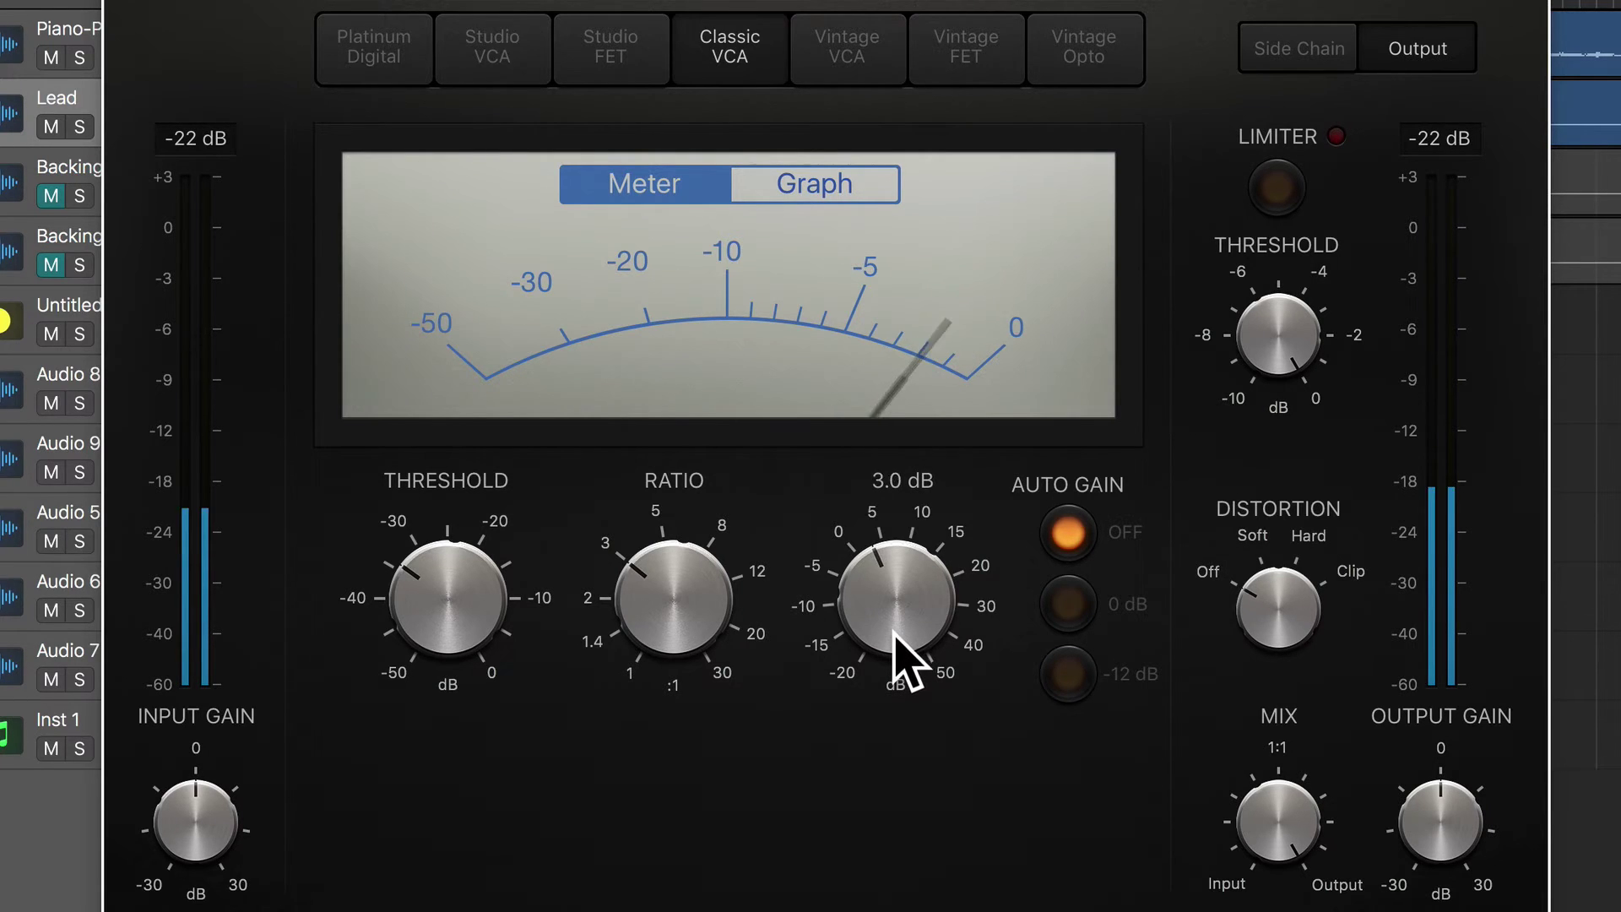
left_click_drag(456, 640, 441, 607)
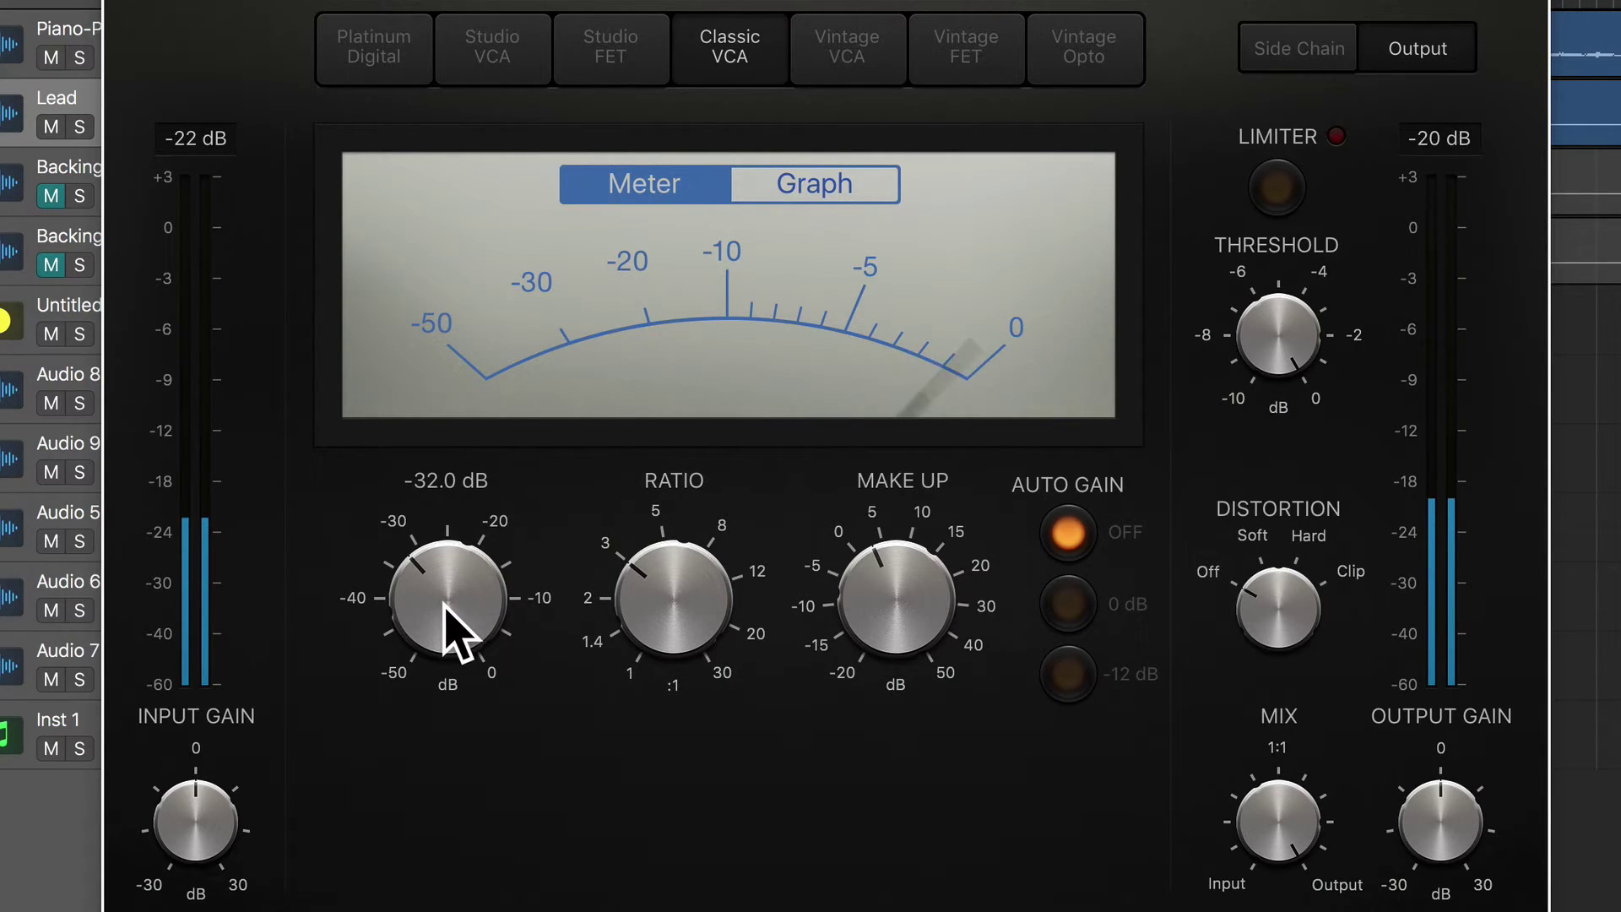
left_click_drag(862, 629, 876, 622)
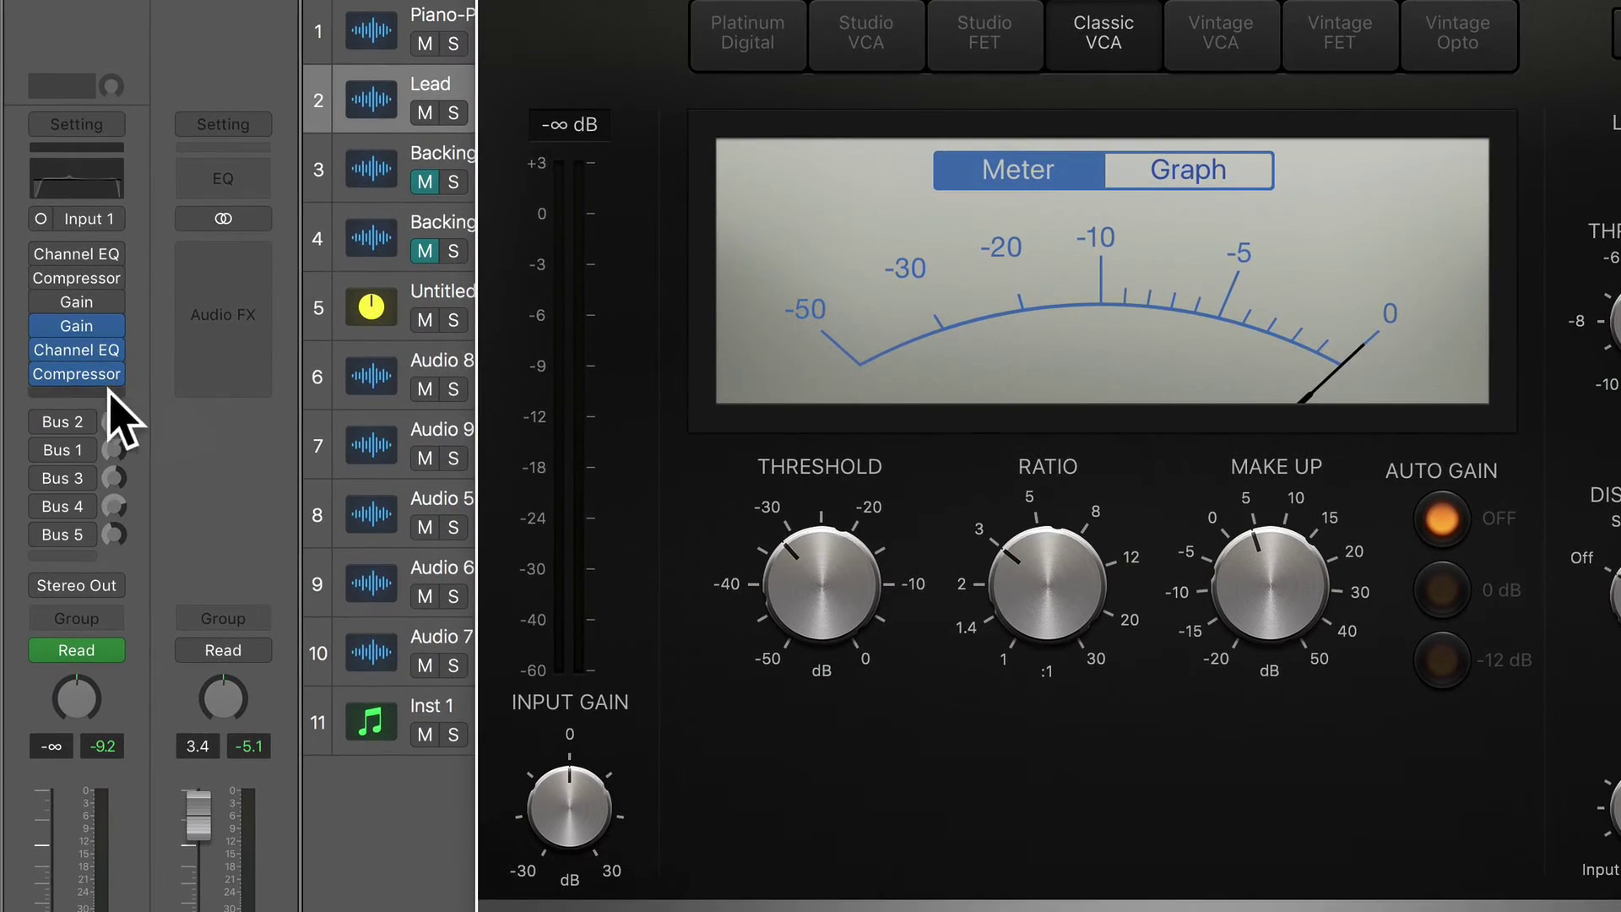
Step: Move the Classic VCA compressor down one insert slot and check its settings
left_click_drag(76, 376, 75, 389)
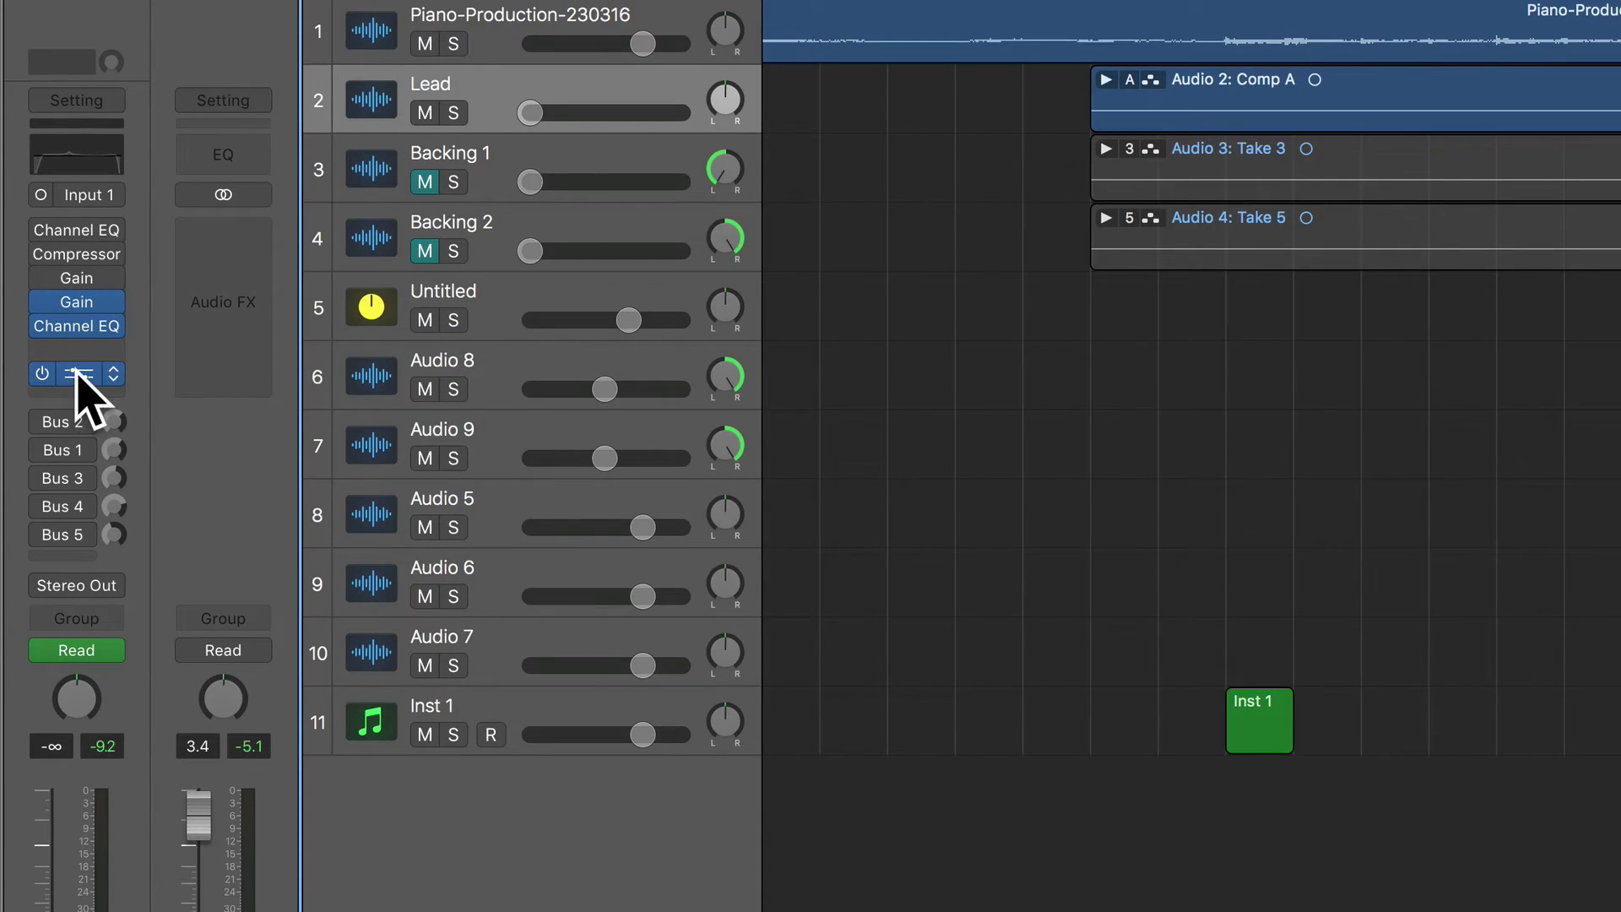
left_click(78, 374)
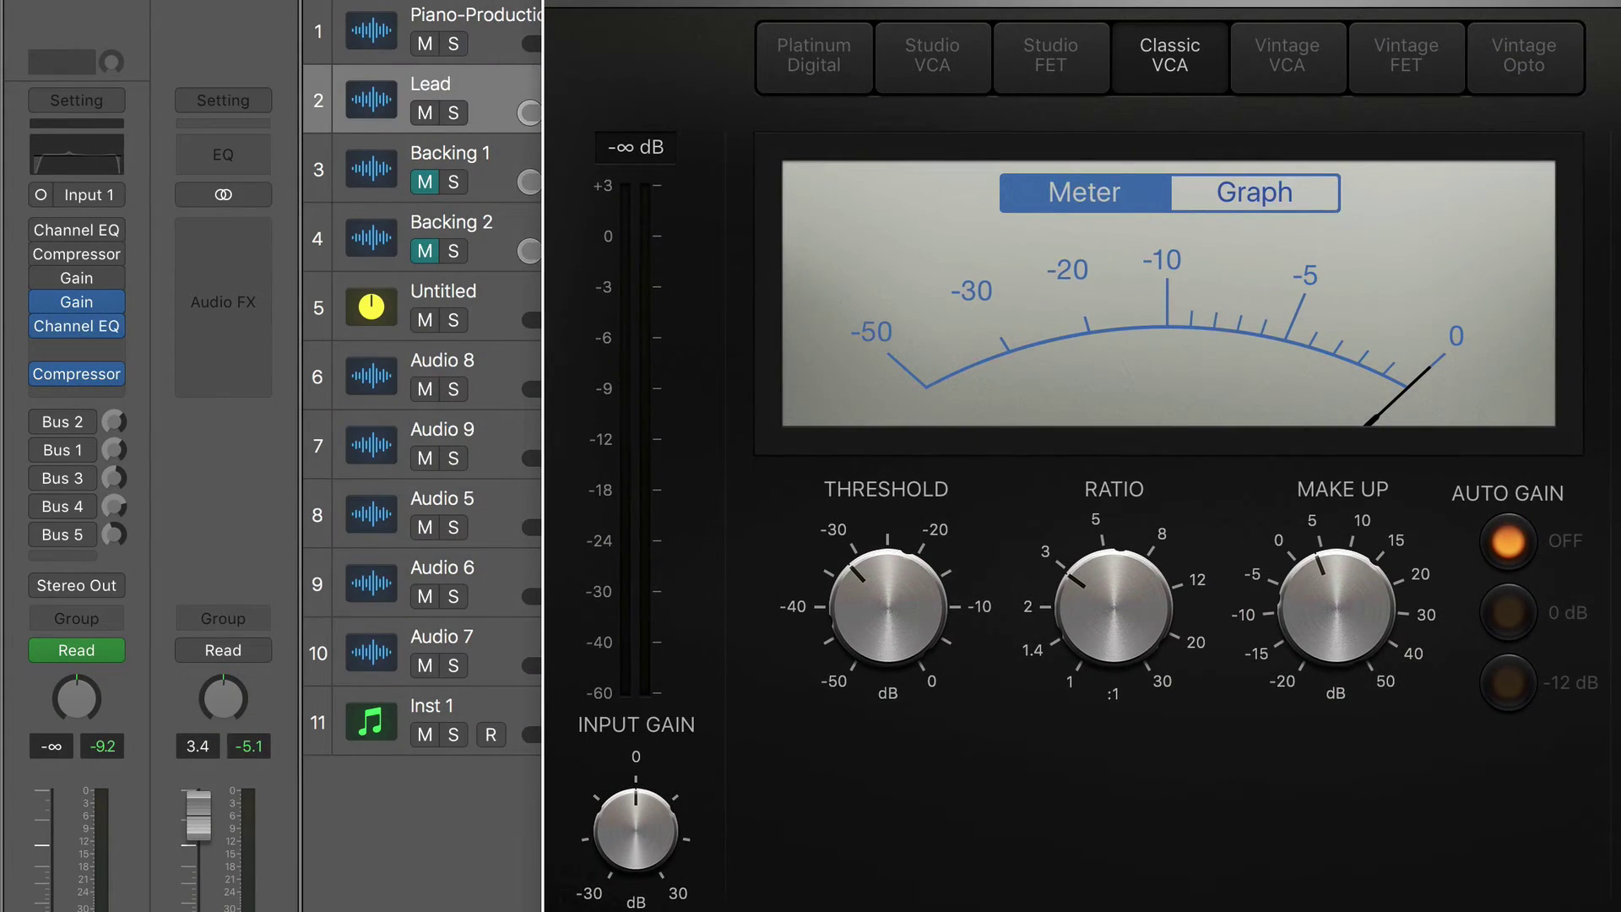
key("super+w")
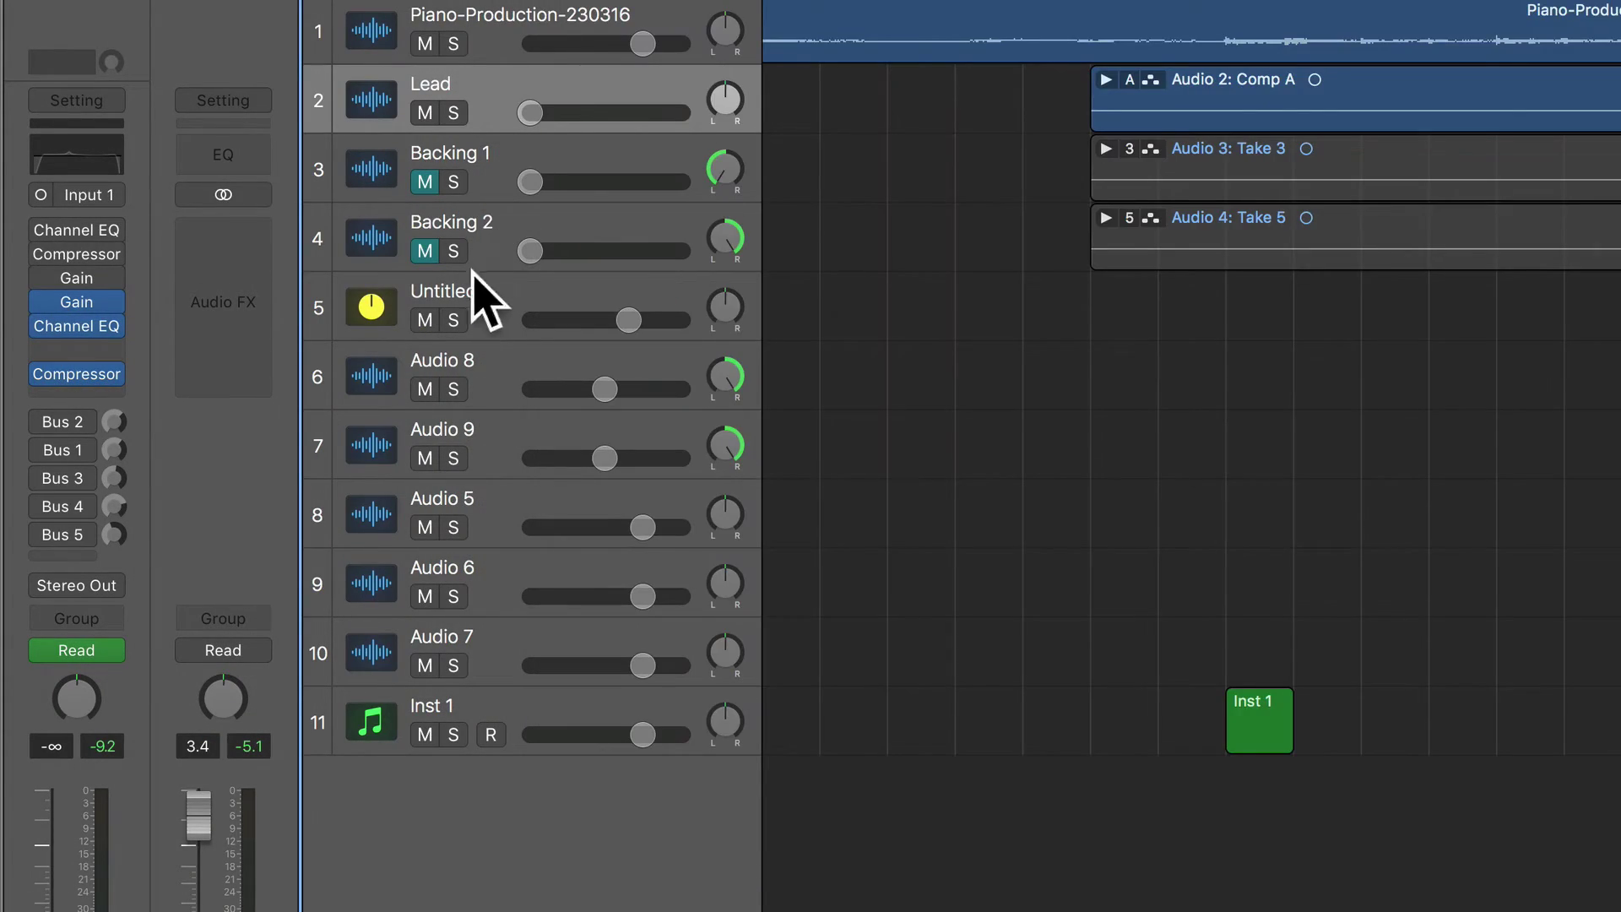
Step: Insert a stereo Compressor from Dynamics into the freed slot above it
left_click(76, 342)
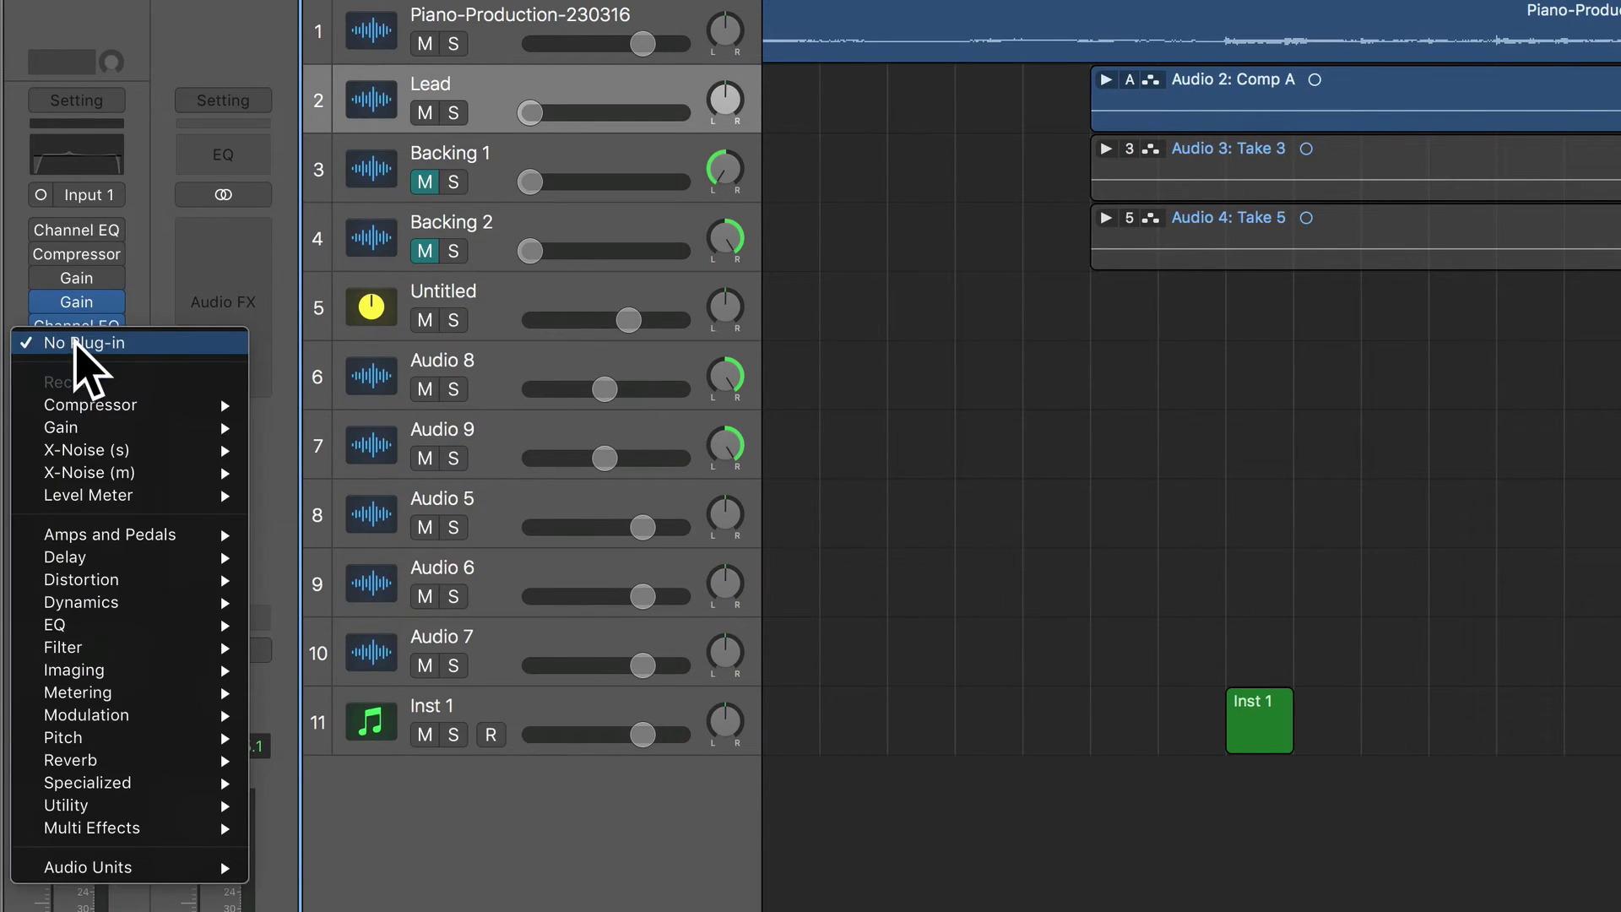
mouse_move(29, 601)
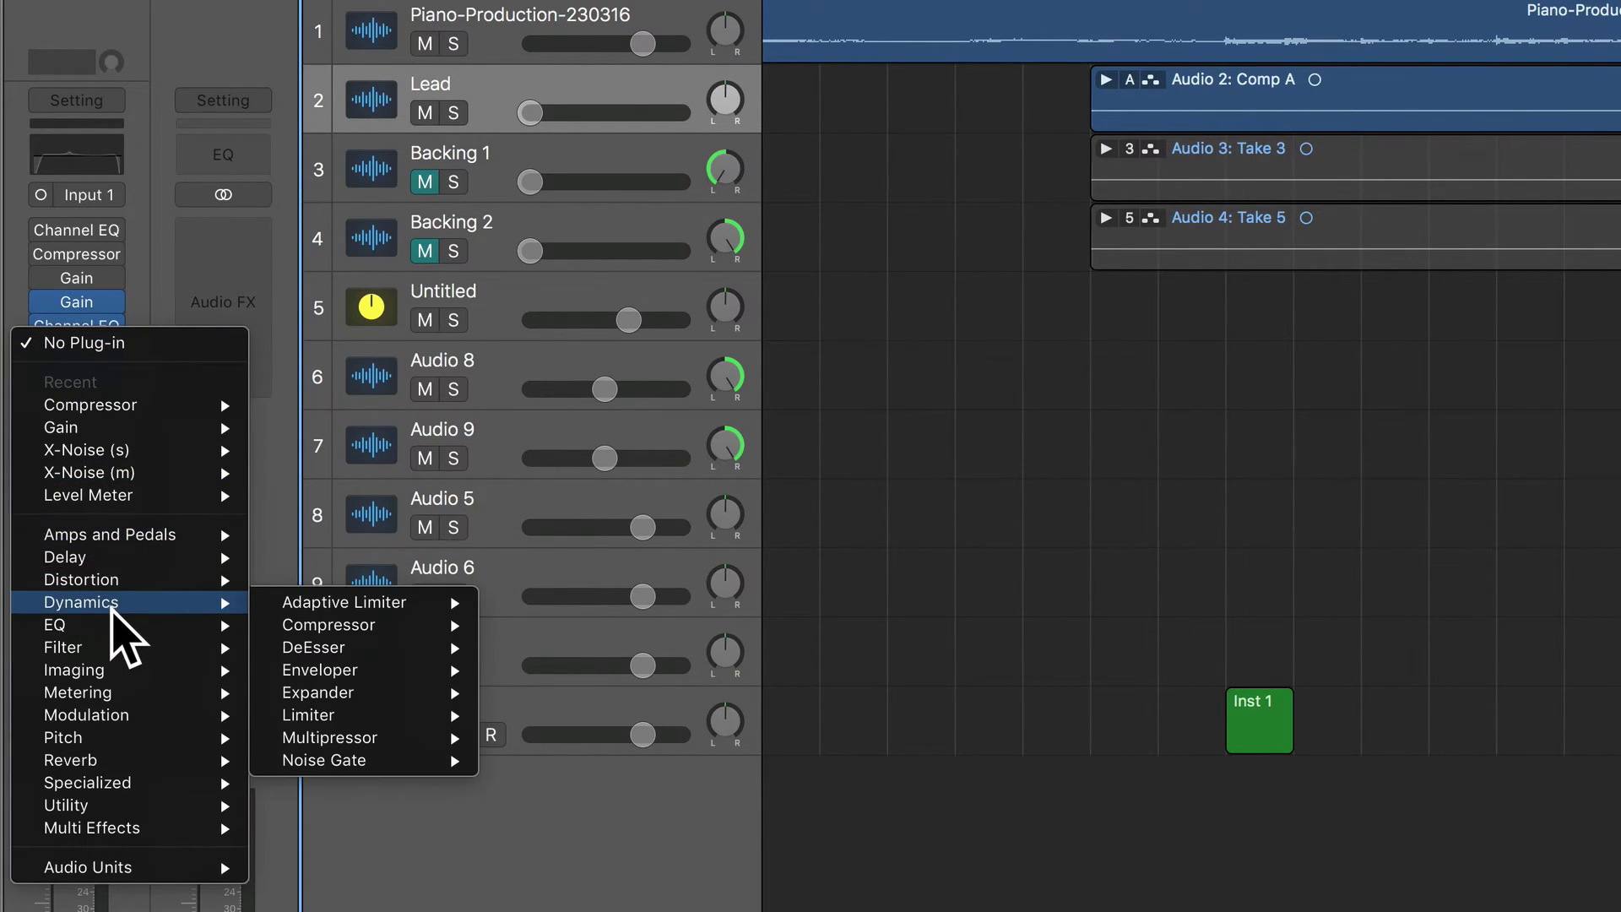
mouse_move(391, 627)
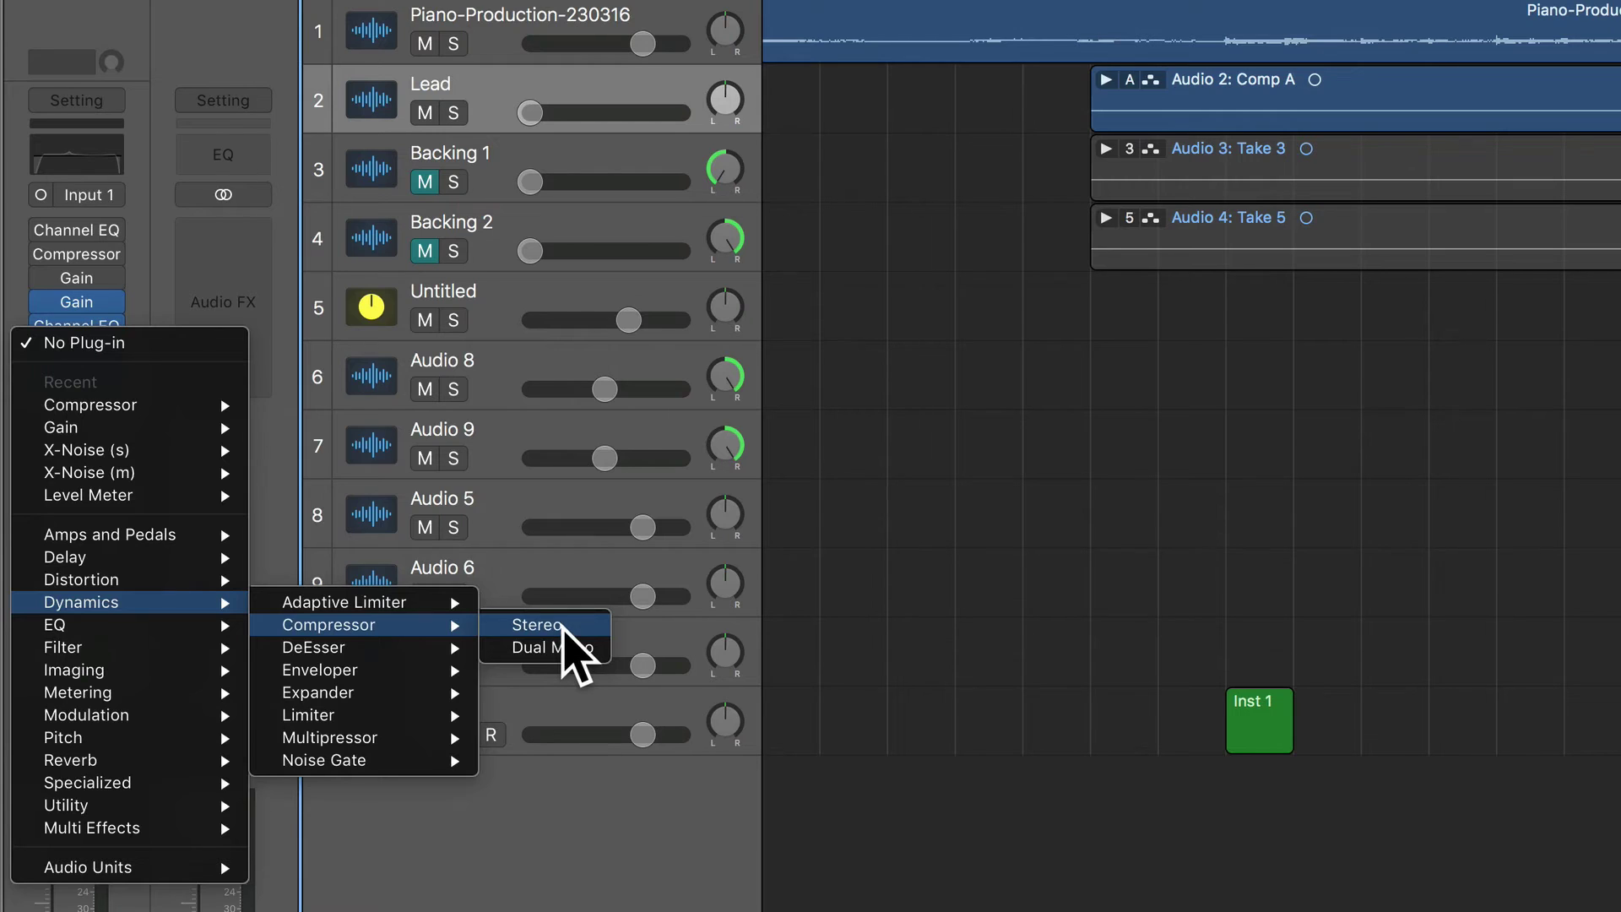
left_click(564, 629)
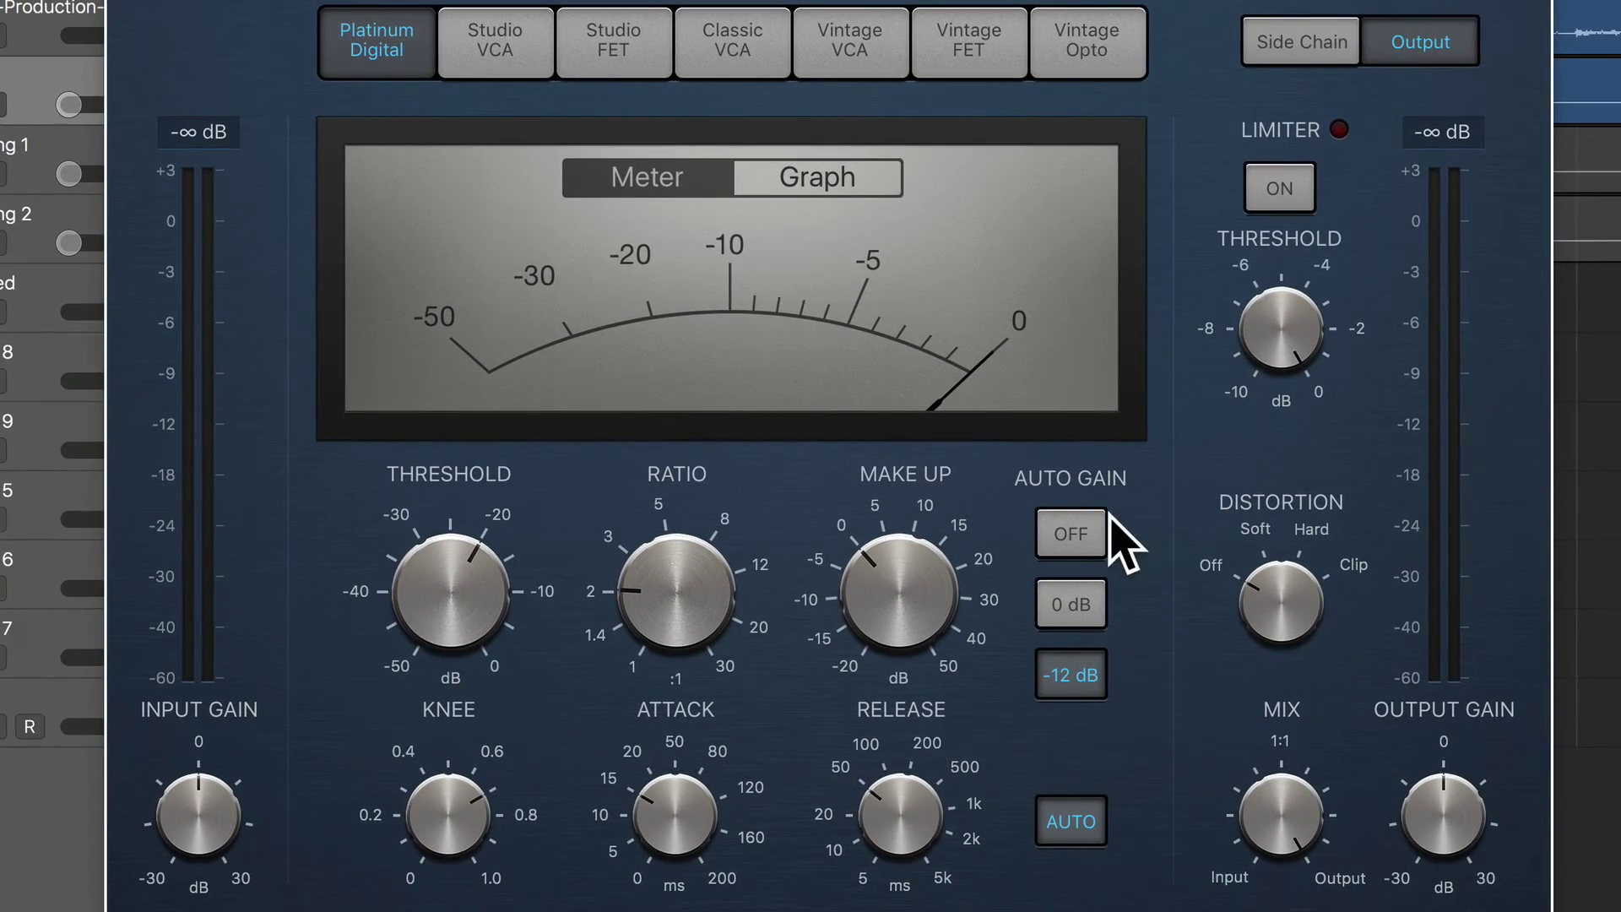
Step: Turn off Auto Gain and auto release, set release about 97 ms, attack 15 ms and ratio about 1.6:1
left_click(1072, 534)
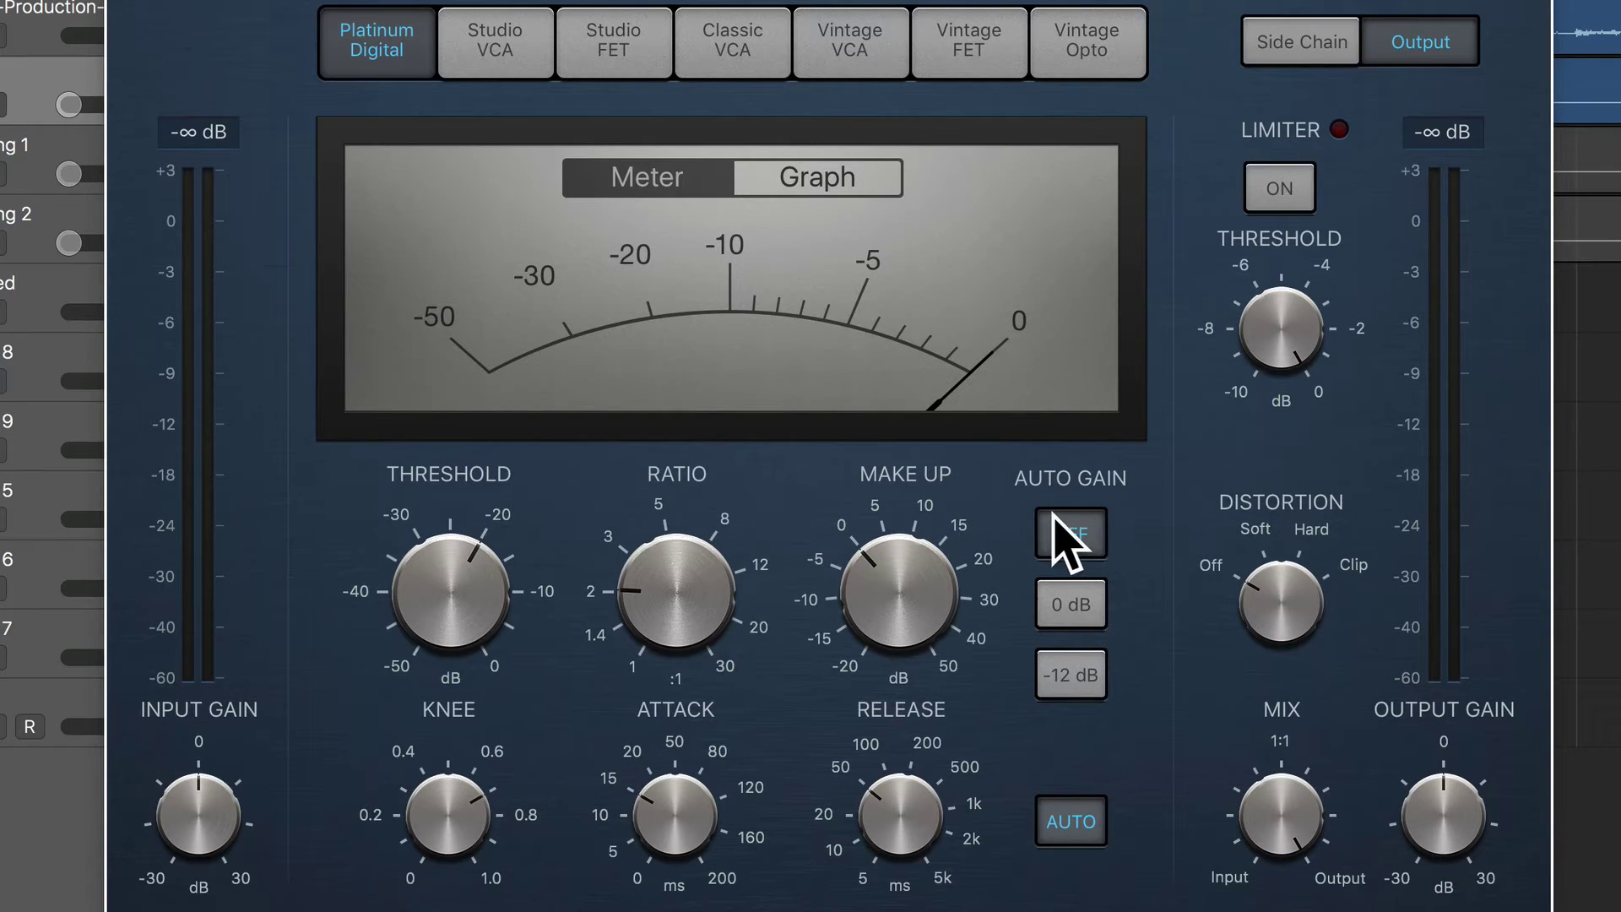
left_click(1068, 831)
mouse_move(886, 820)
left_mouse_down()
mouse_move(888, 776)
mouse_move(886, 803)
left_mouse_up()
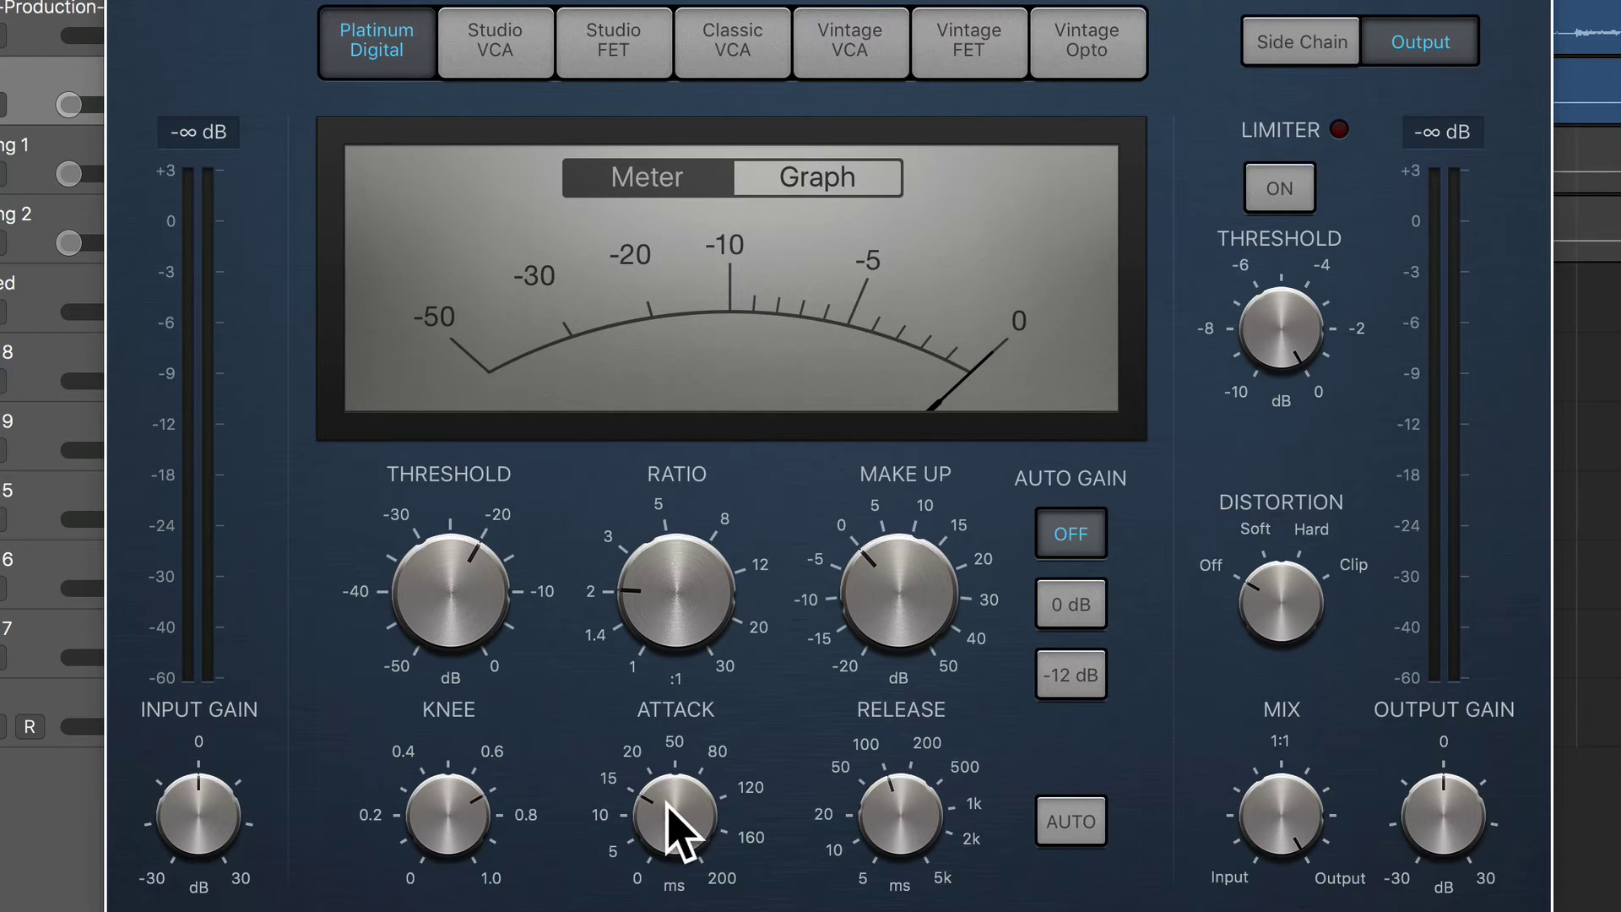
left_click_drag(670, 815, 673, 809)
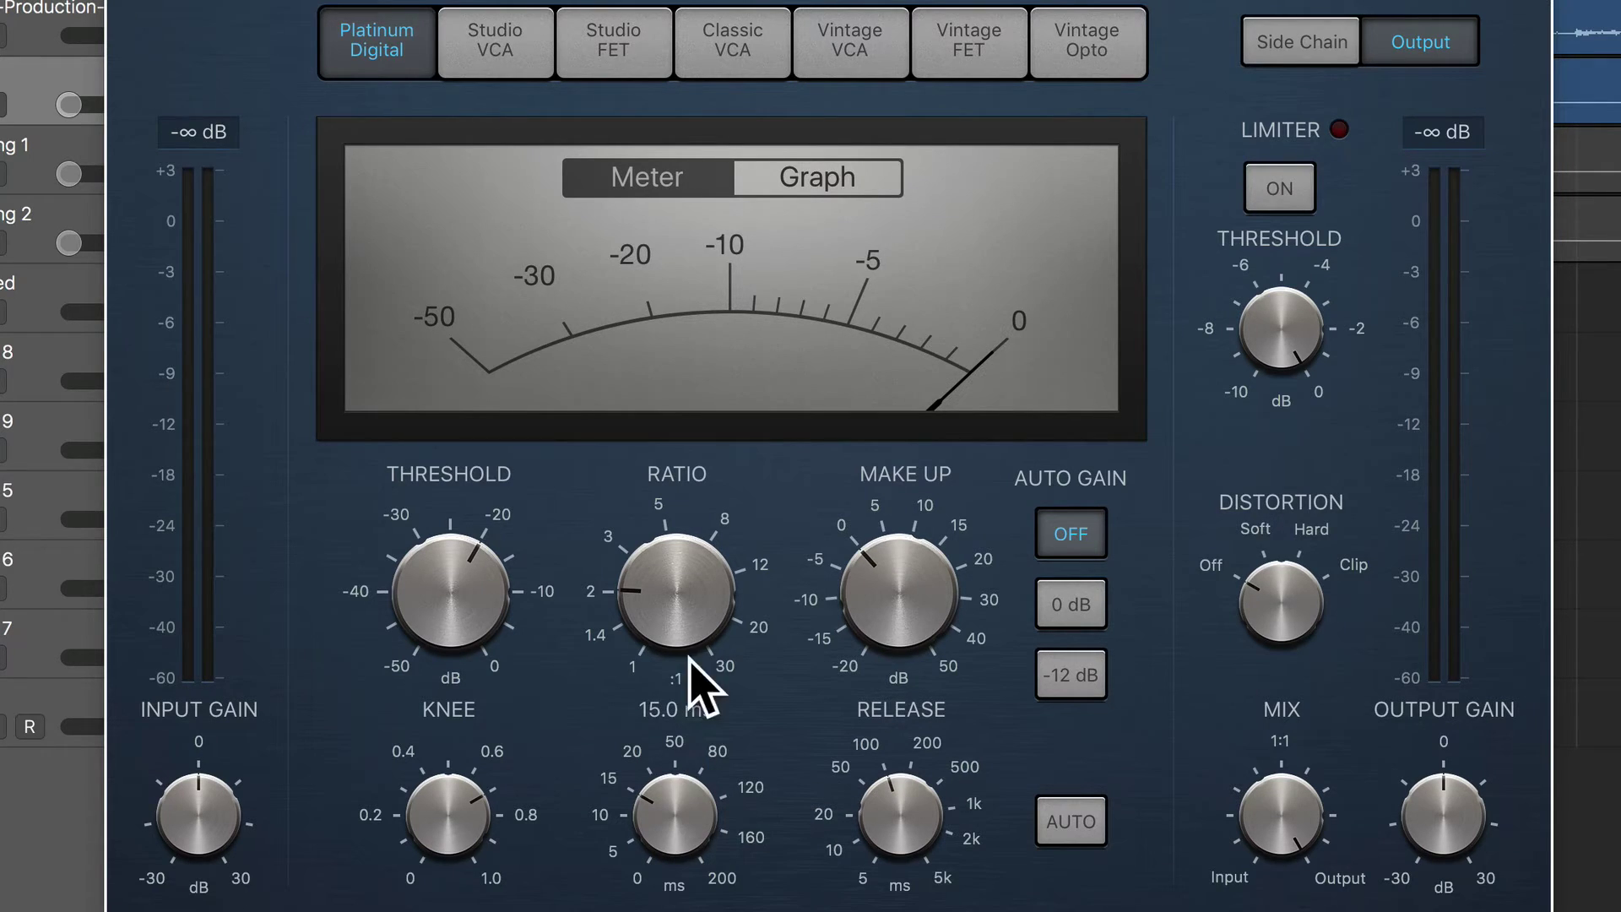
left_click_drag(681, 644, 691, 653)
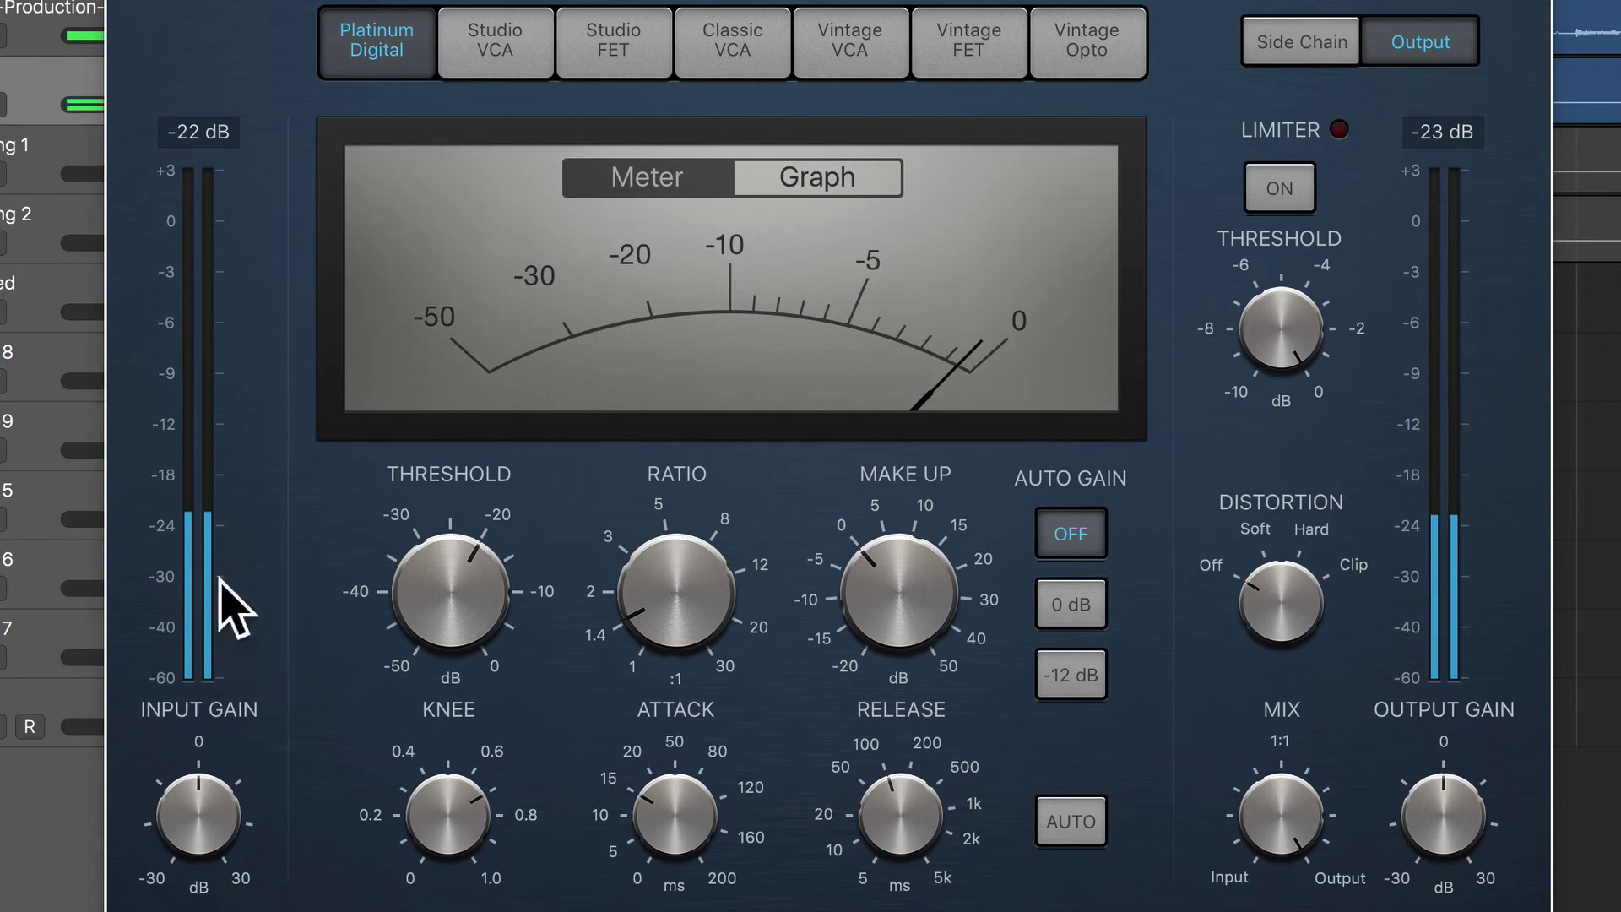
Step: Lower the threshold to about -26 dB, raise make-up to 2 dB, and close the window
mouse_move(439, 629)
mouse_move(425, 601)
left_mouse_down()
mouse_move(428, 646)
mouse_move(443, 619)
left_mouse_up()
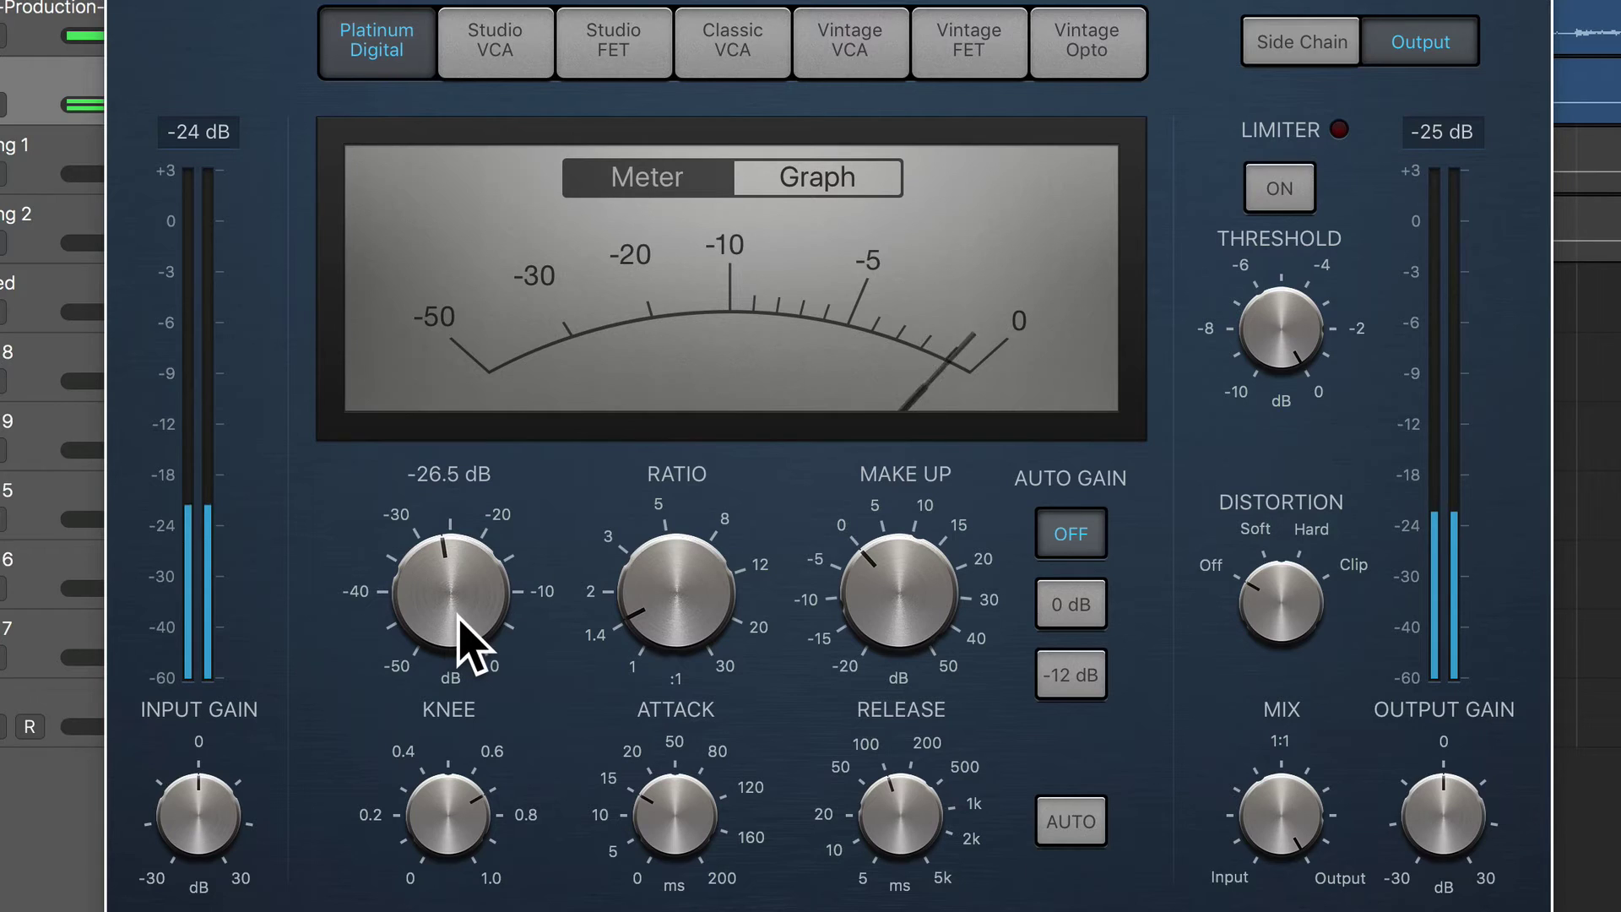
left_click_drag(959, 644, 918, 597)
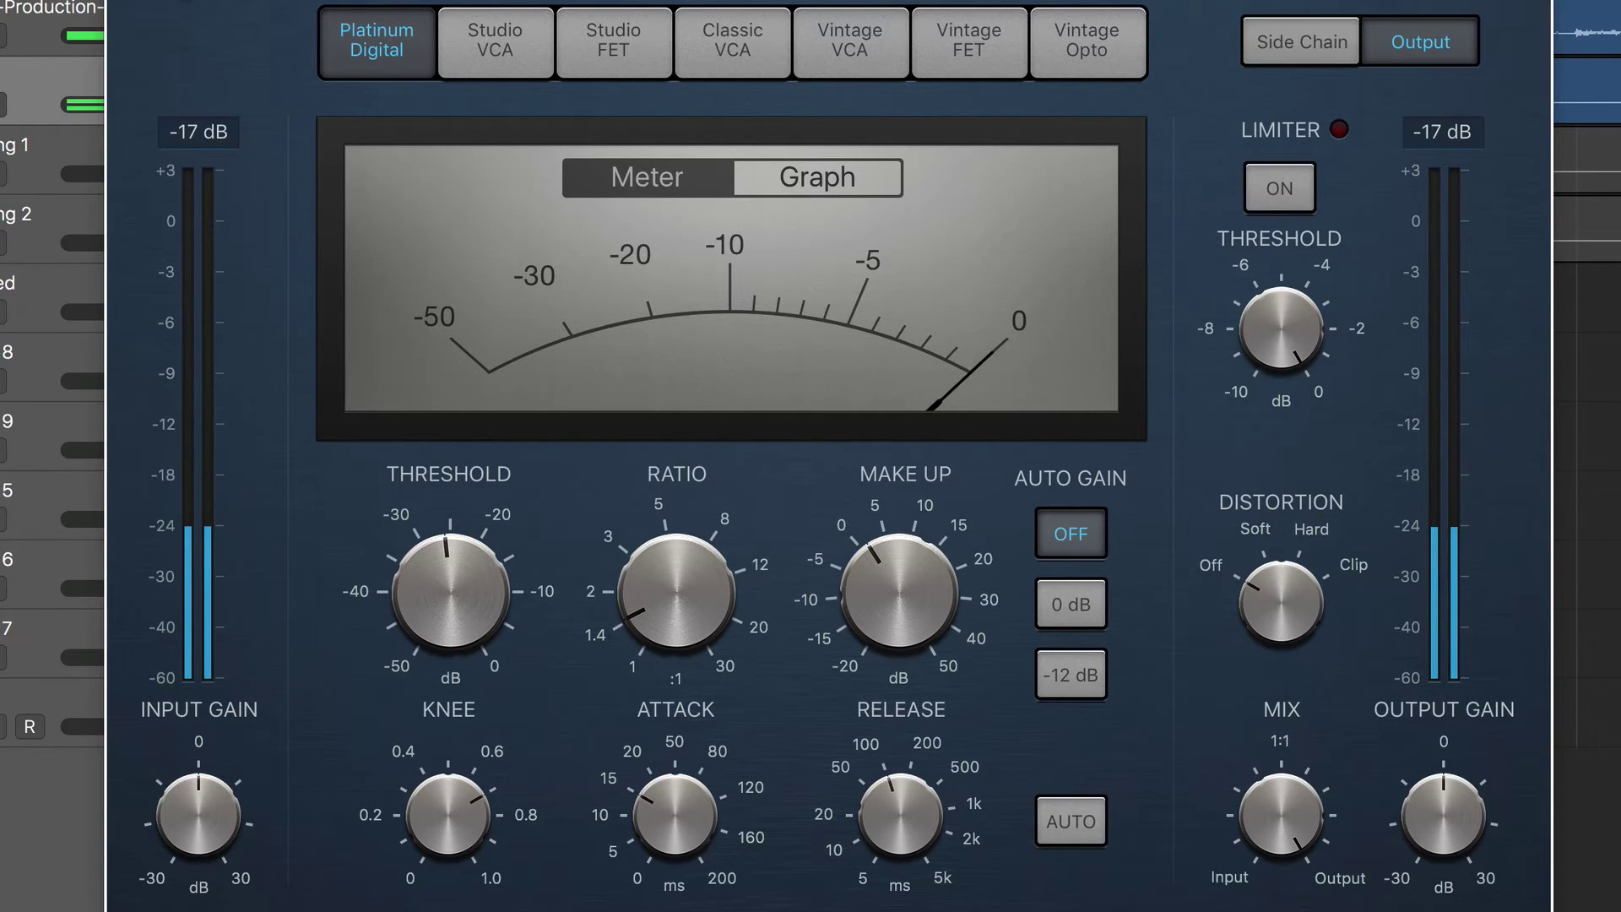
left_click_drag(908, 594, 910, 589)
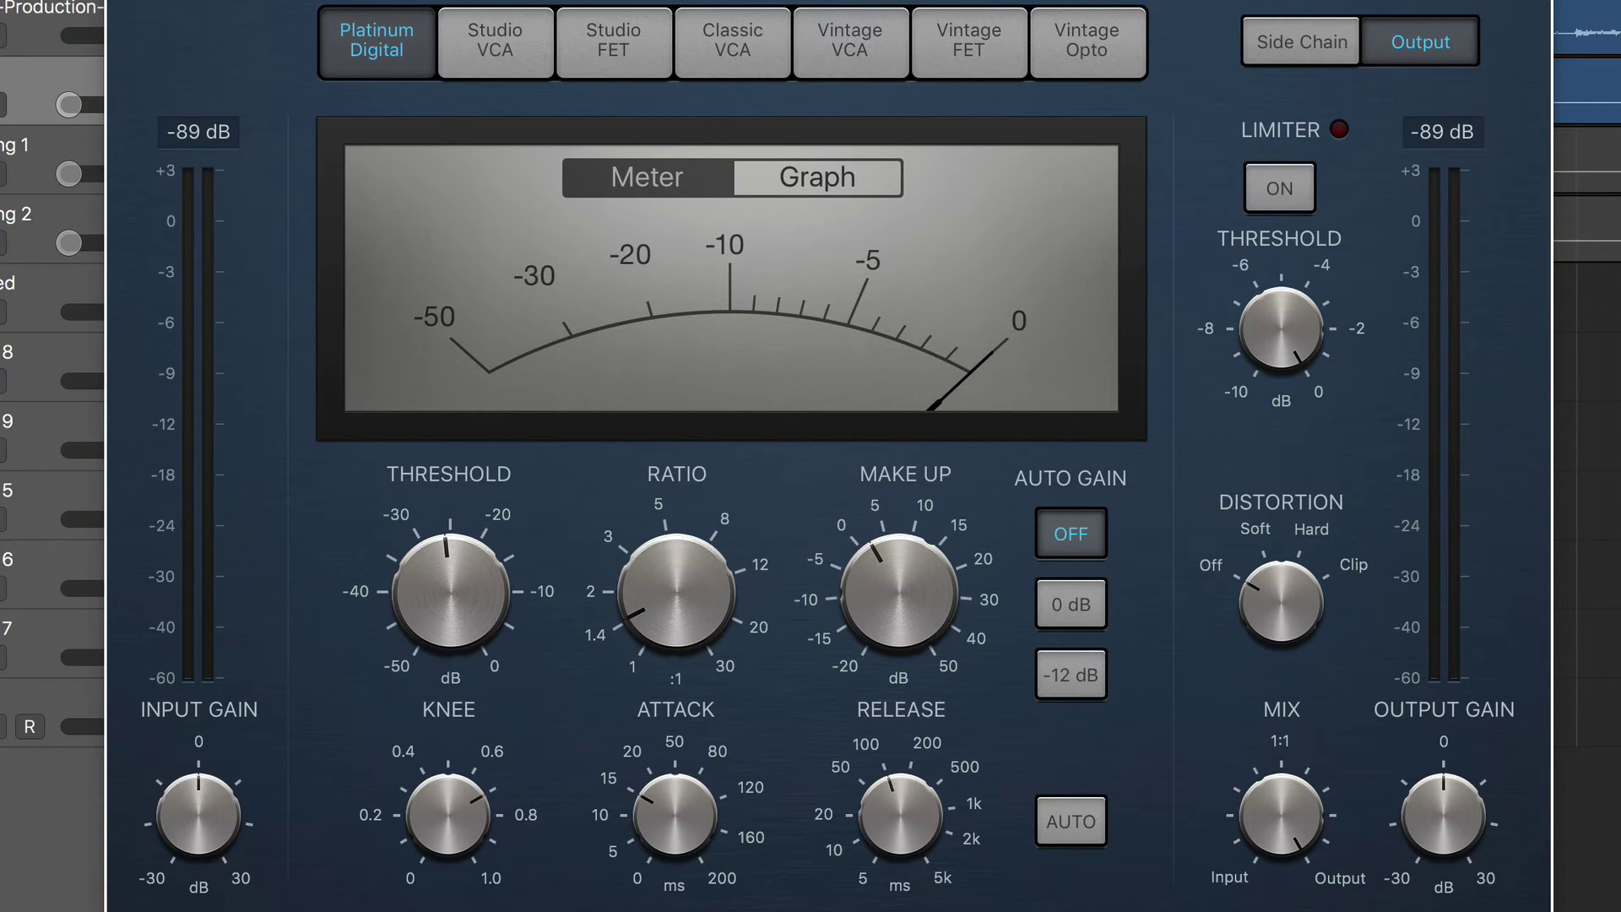
key("super+w")
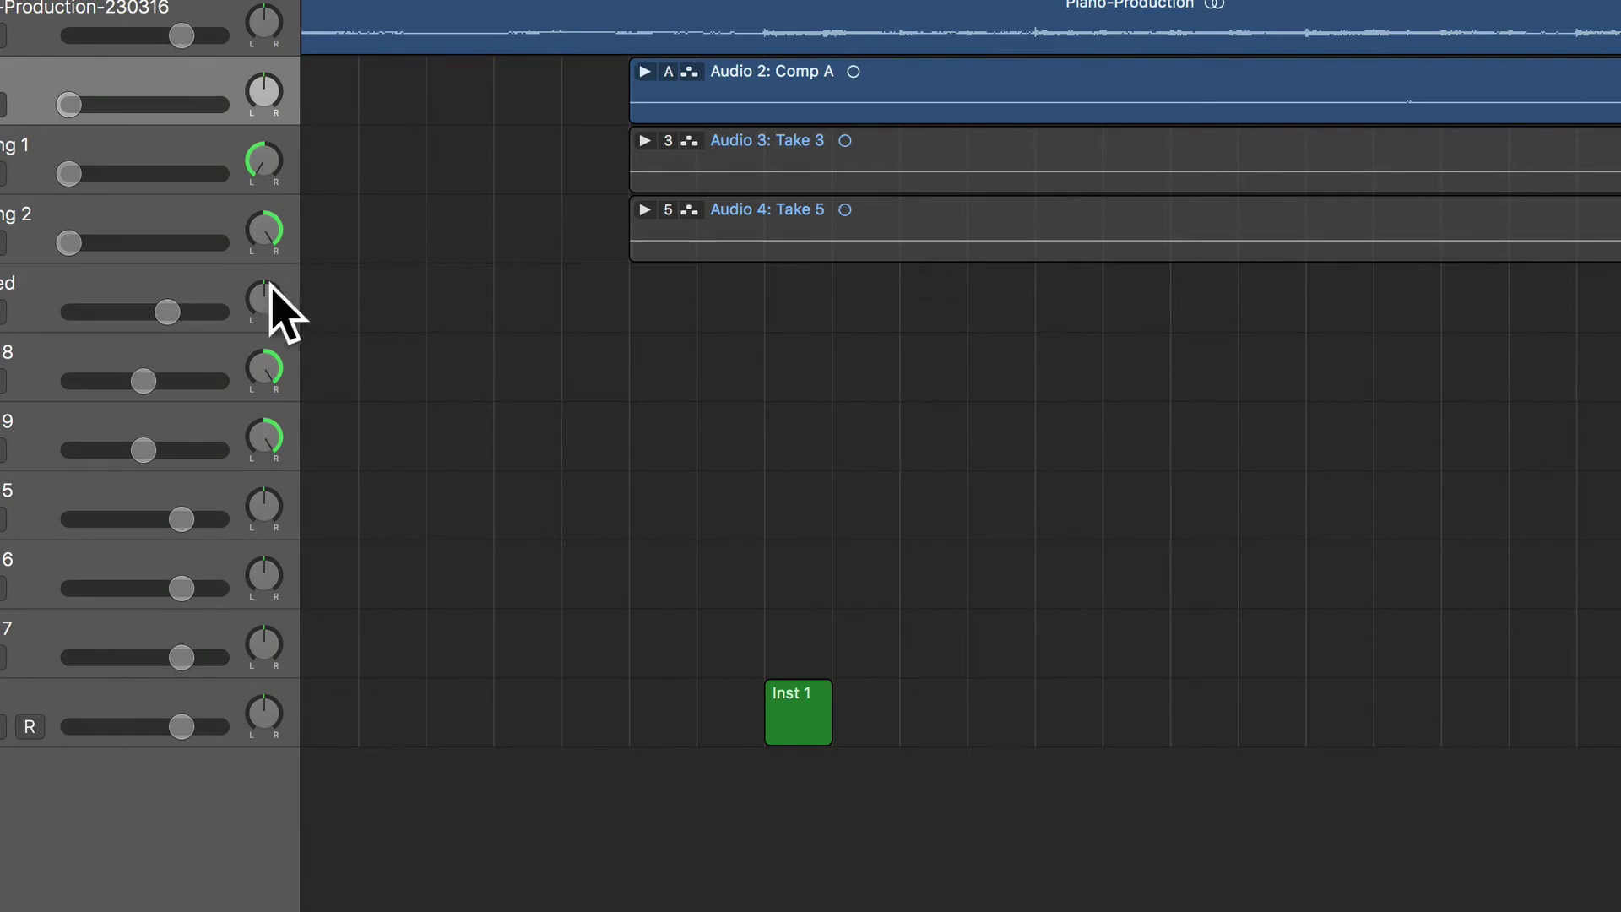
Step: Reopen the Classic VCA compressor during playback, set threshold to -31.5 dB and make-up to 3 dB, then close it
key("v")
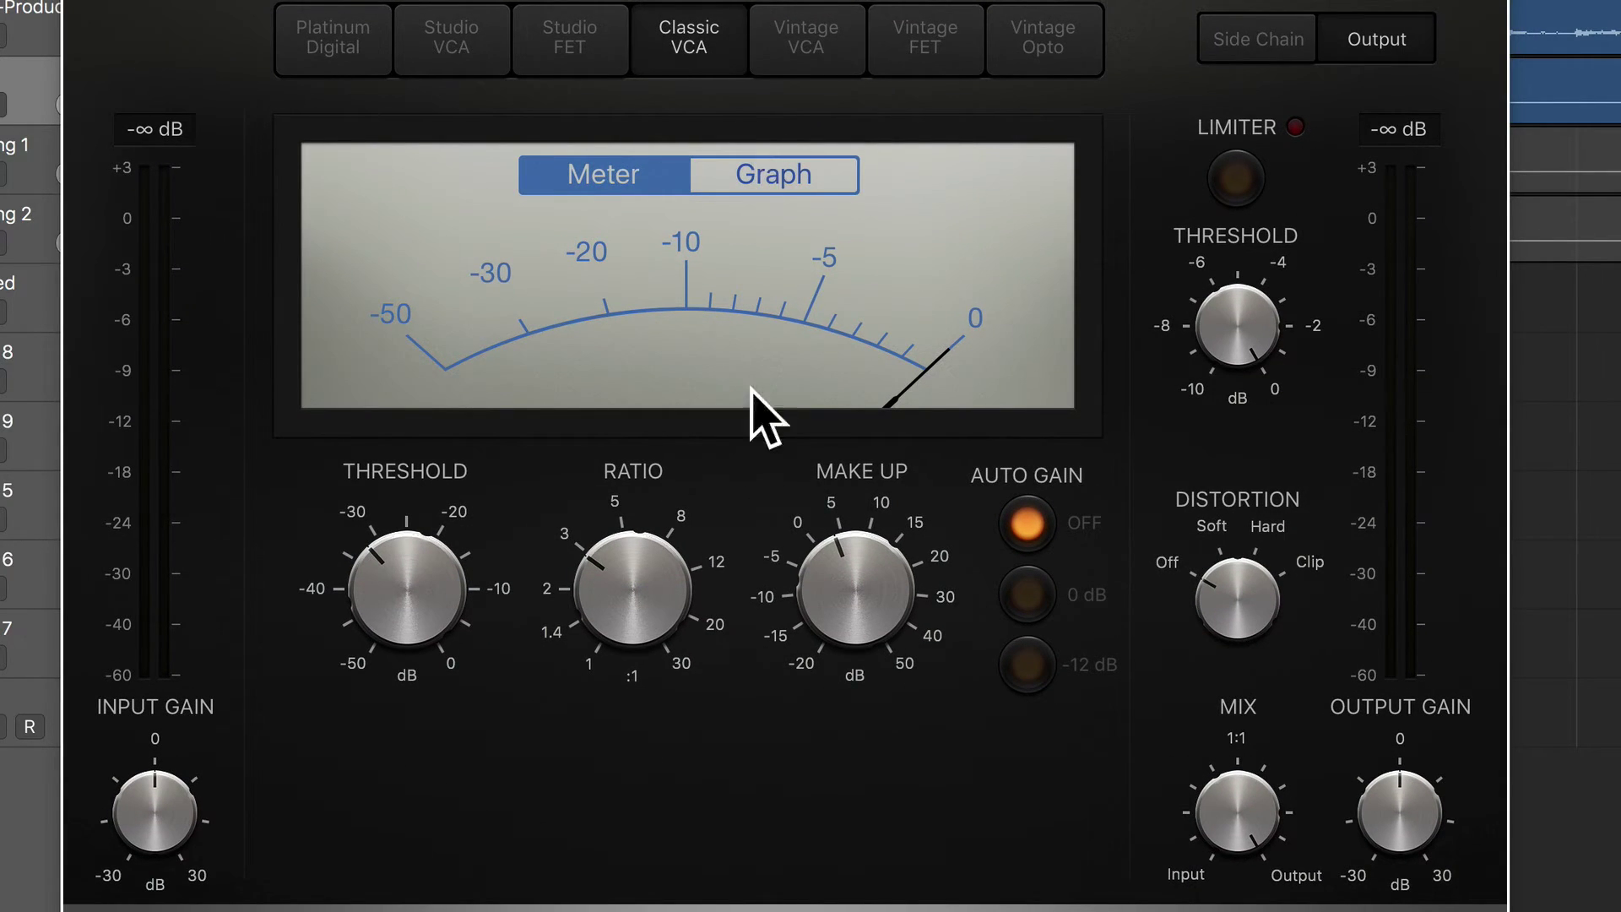
key("space")
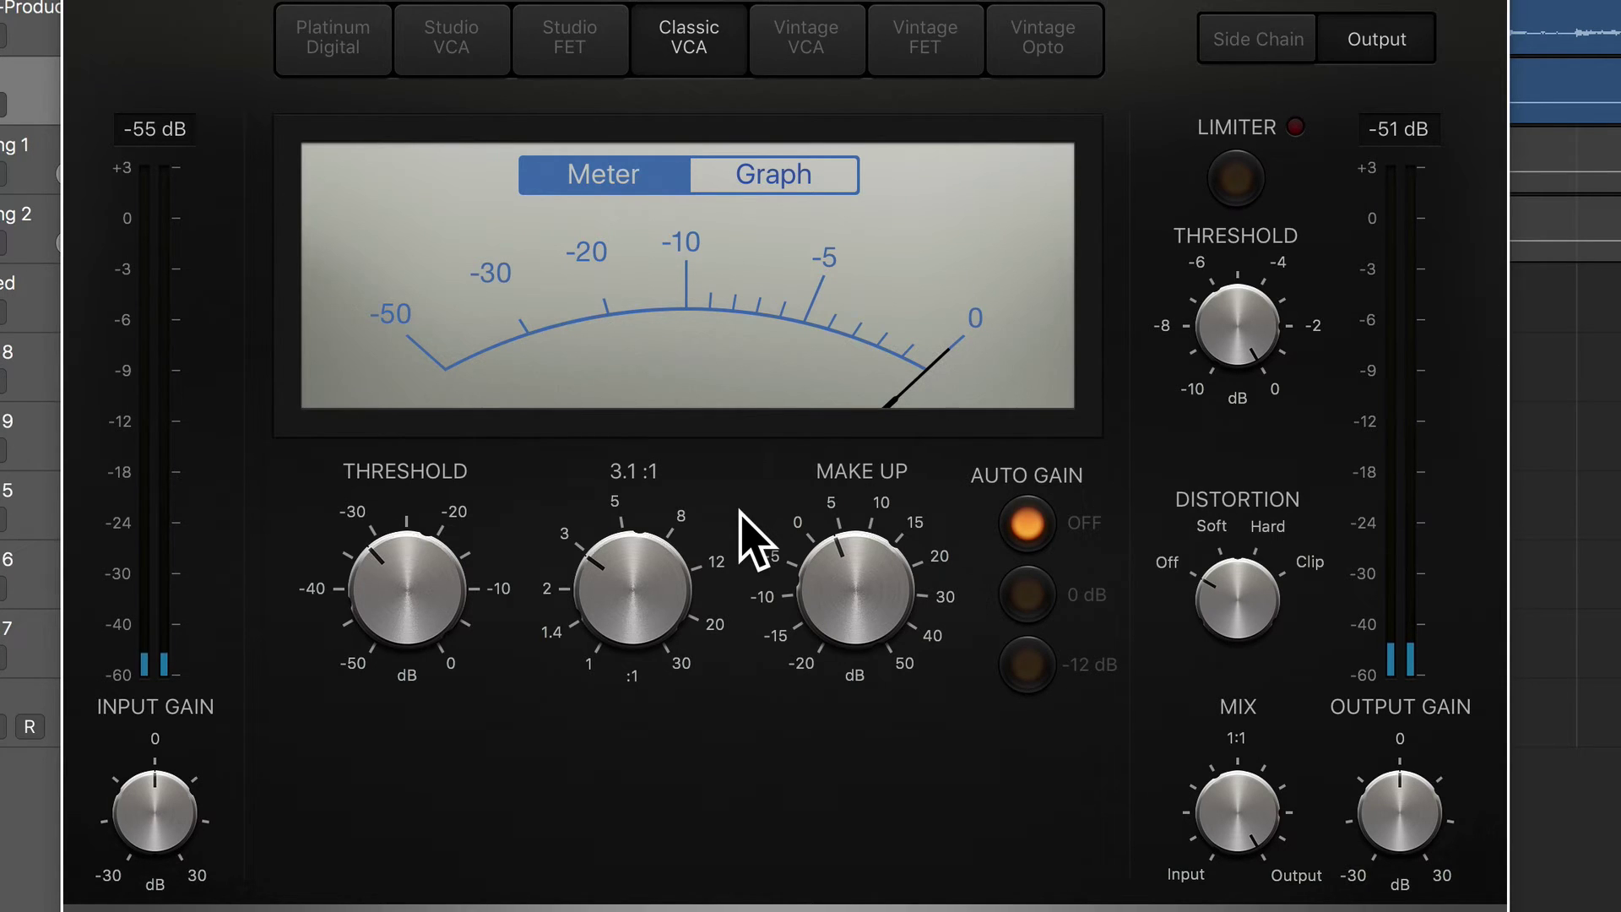
left_click_drag(450, 621, 442, 605)
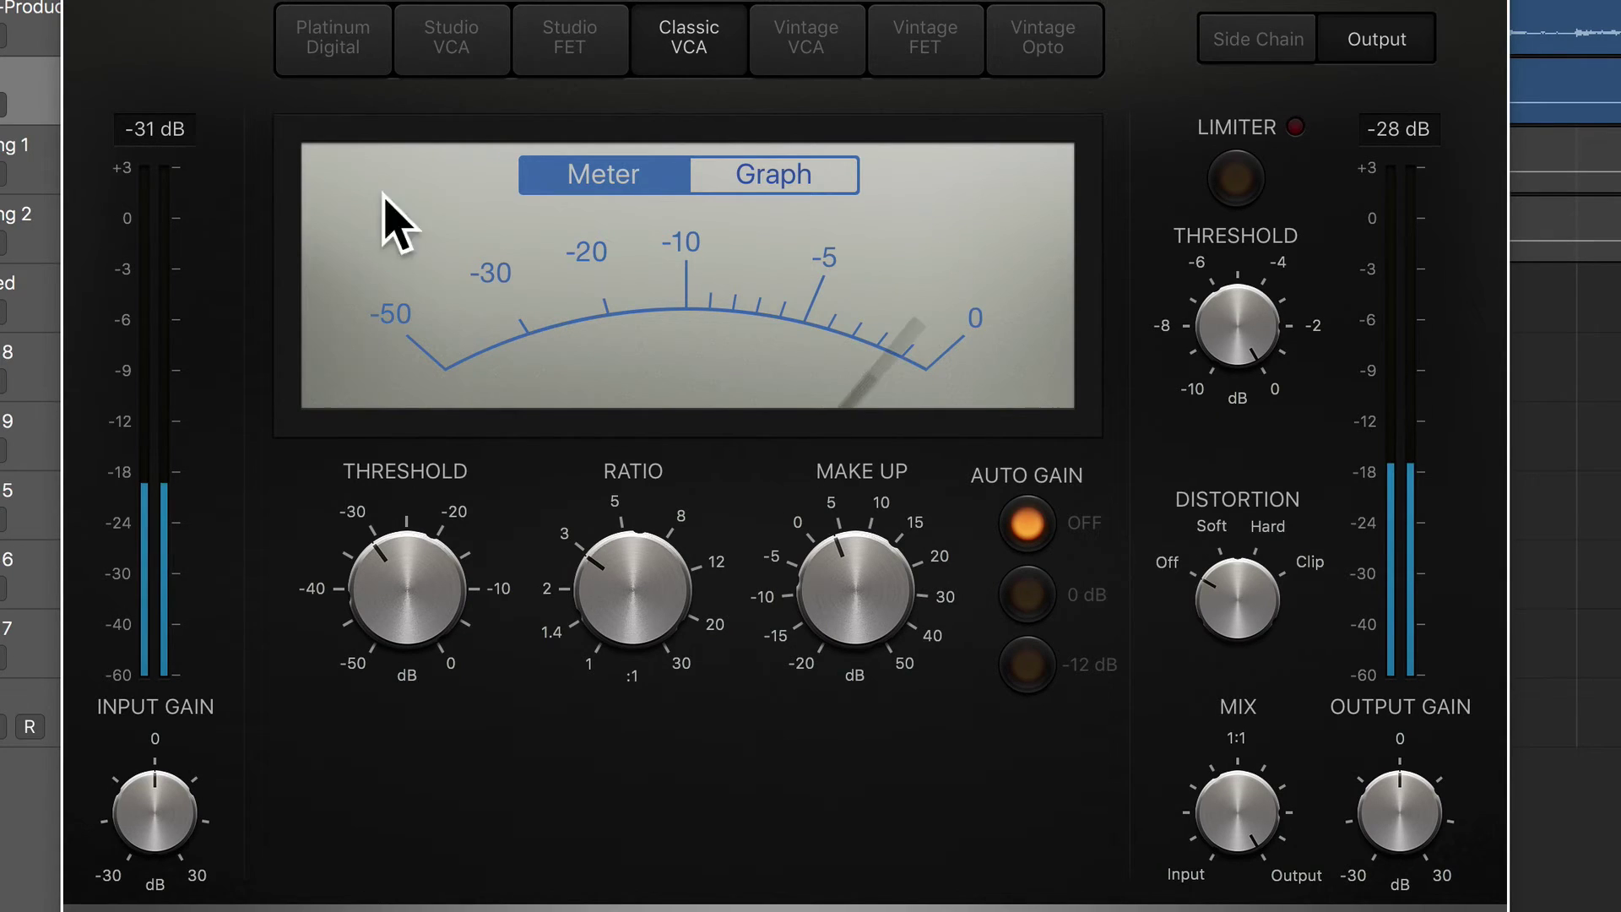
left_click_drag(857, 571, 855, 585)
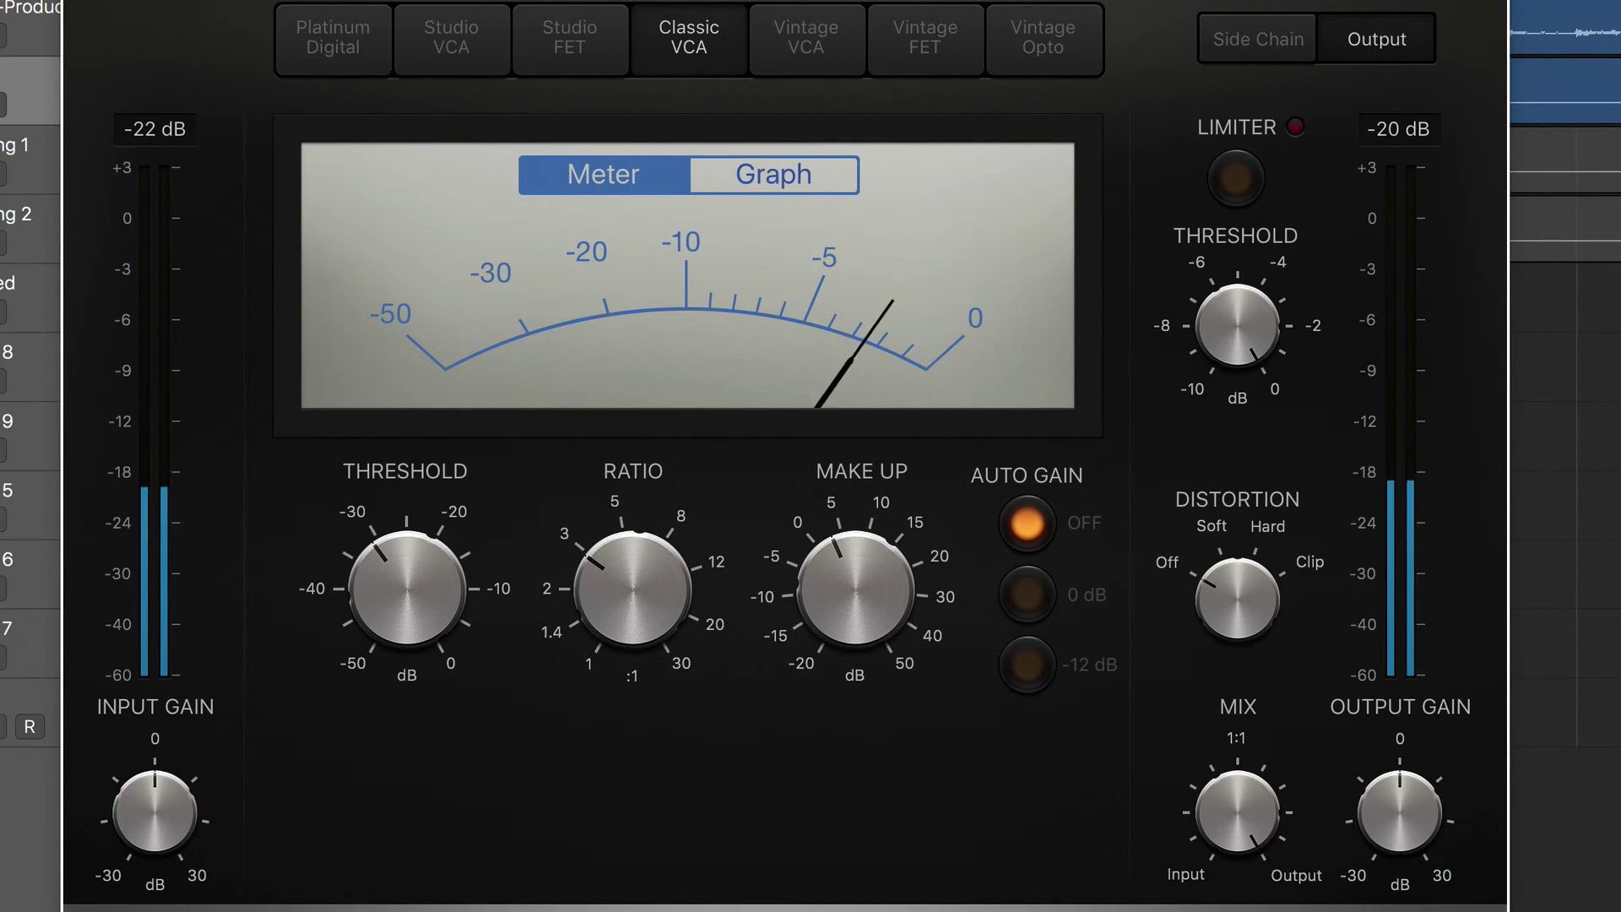
key("super+w")
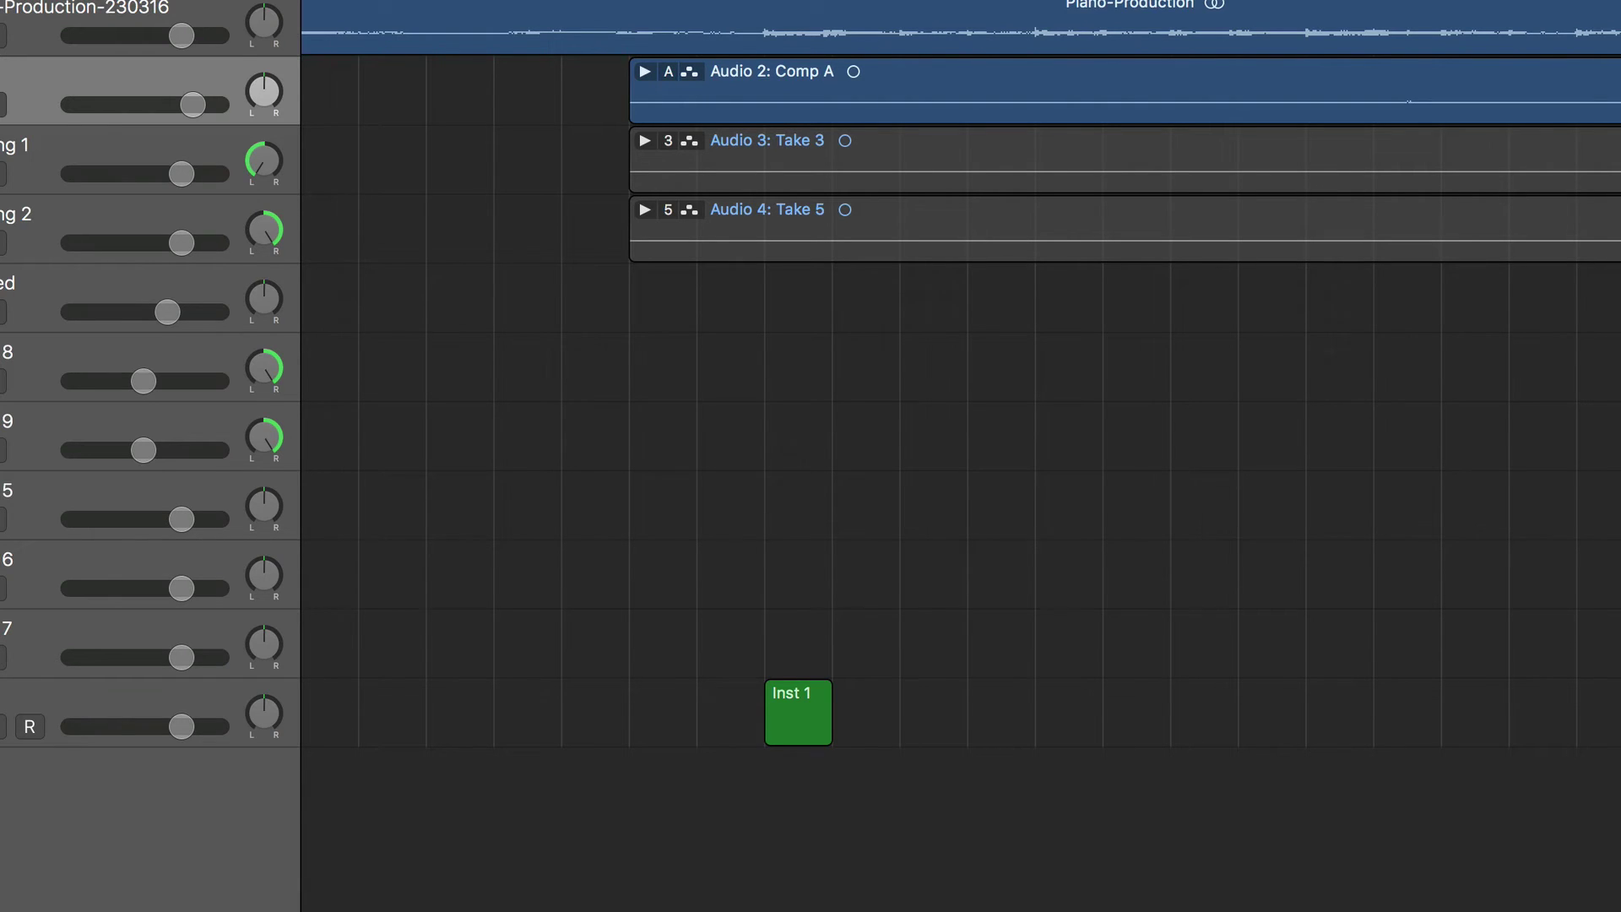
key("v")
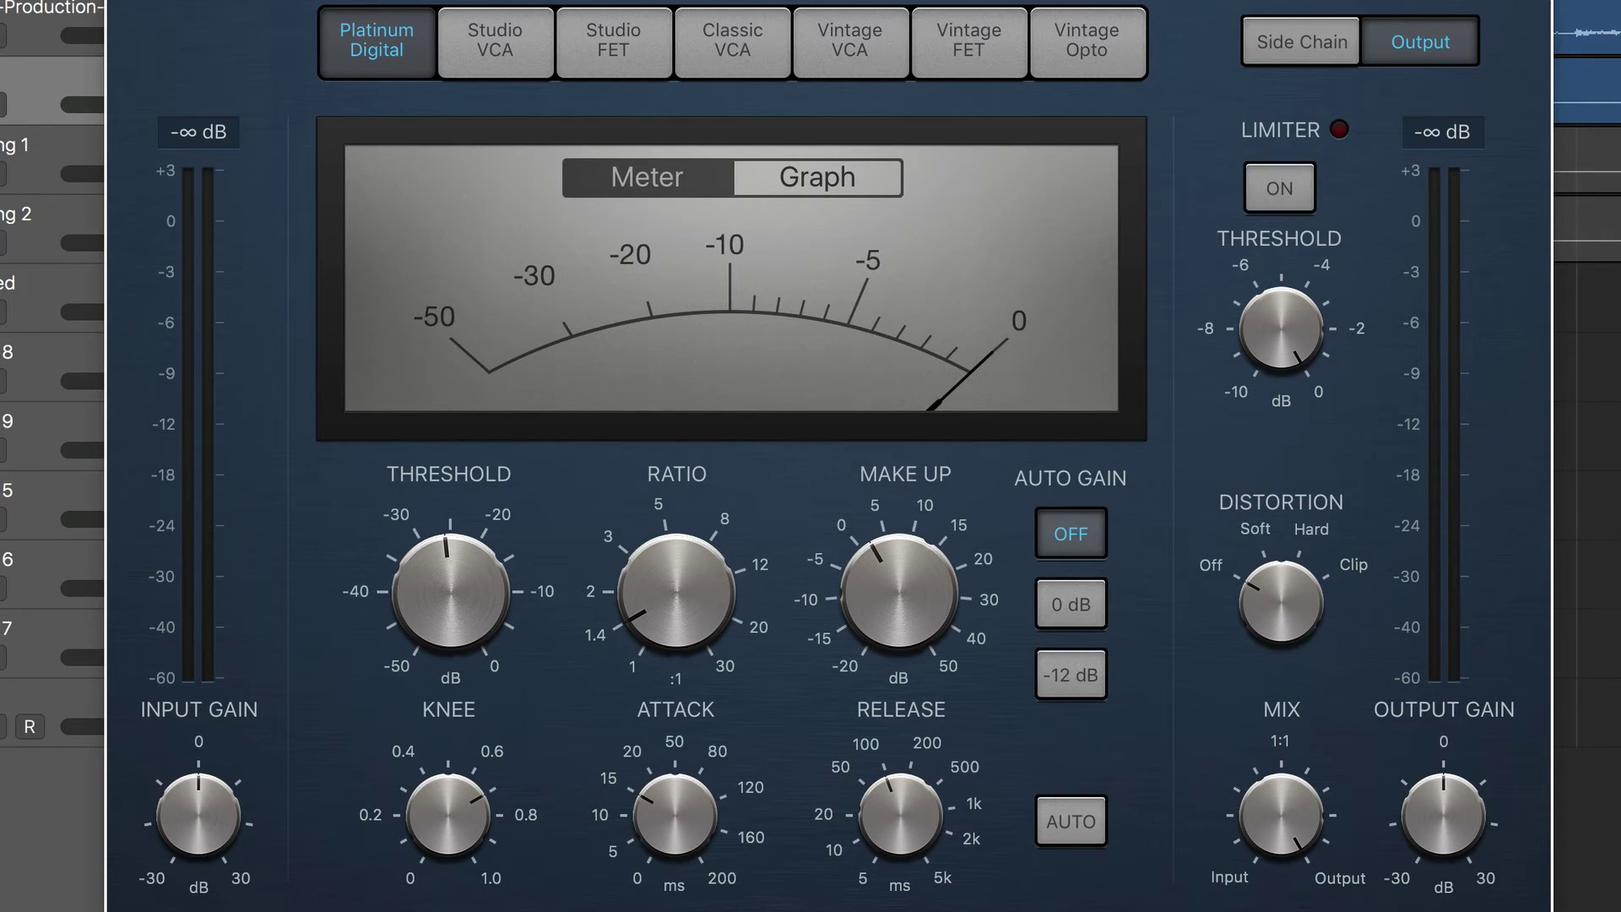
key("v")
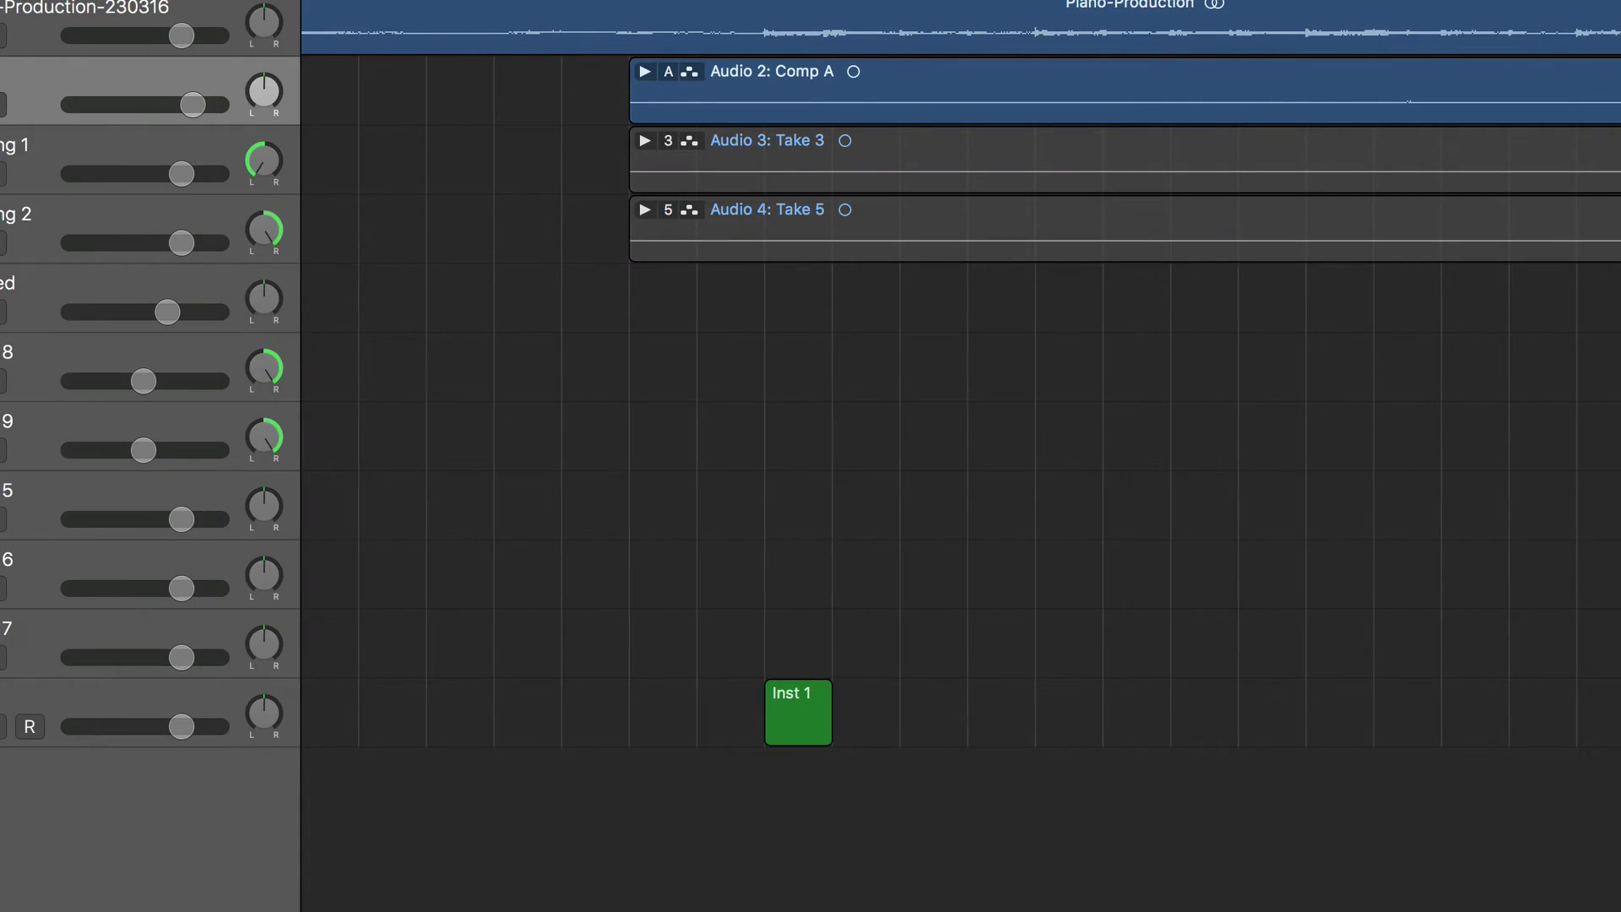
key("v")
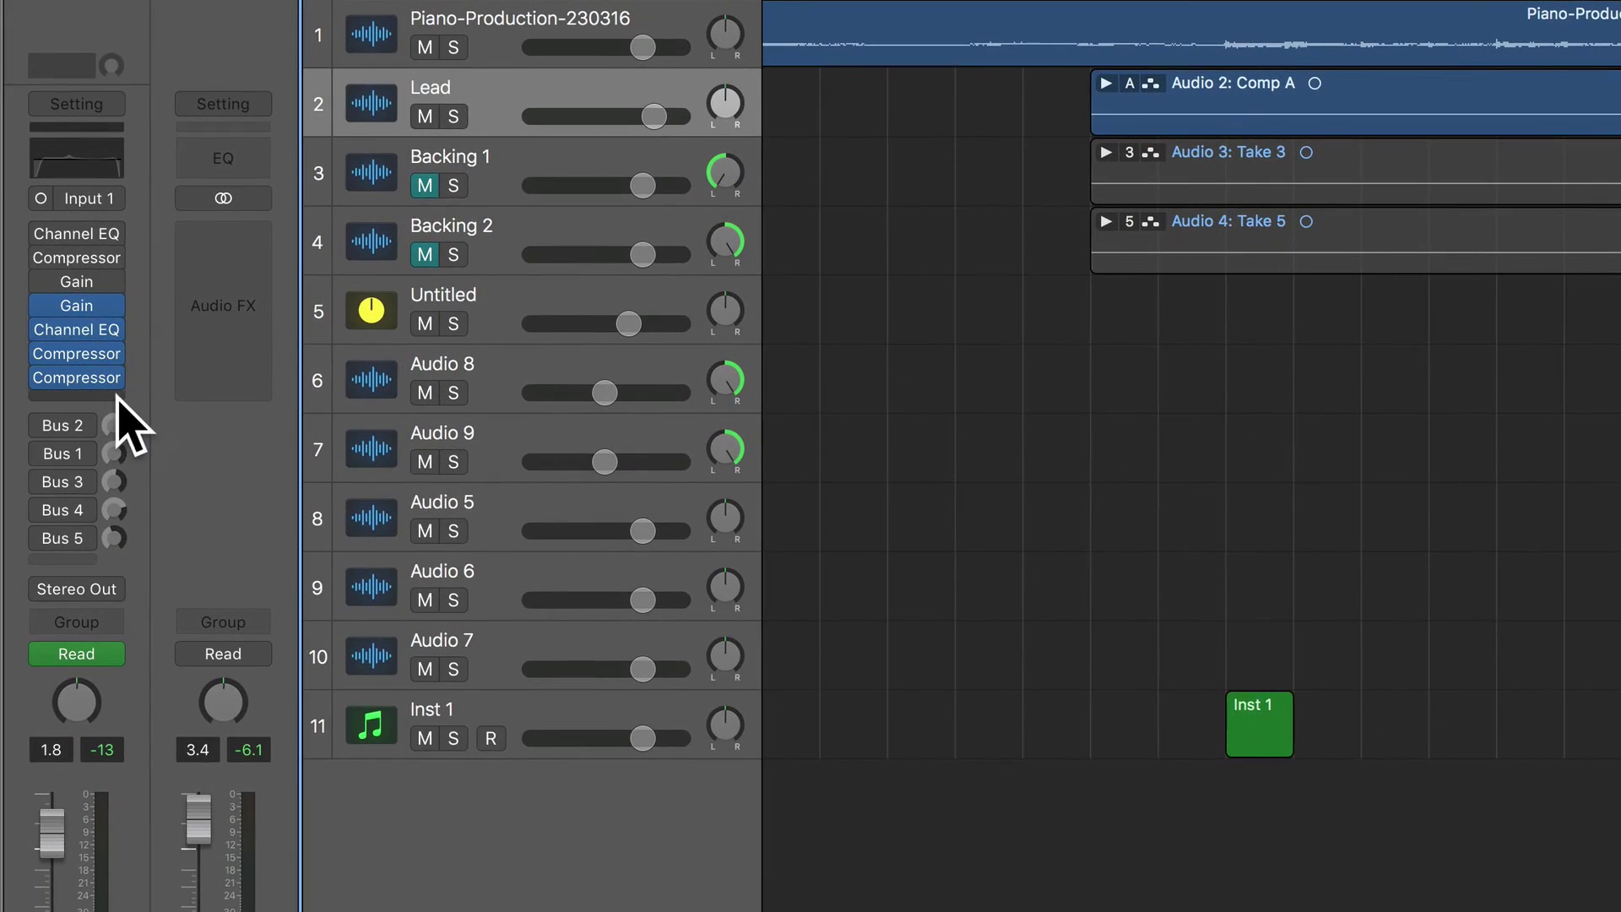
Step: Insert a stereo Compressor into the empty Audio FX slot below the last compressor
left_click(106, 397)
mouse_move(119, 657)
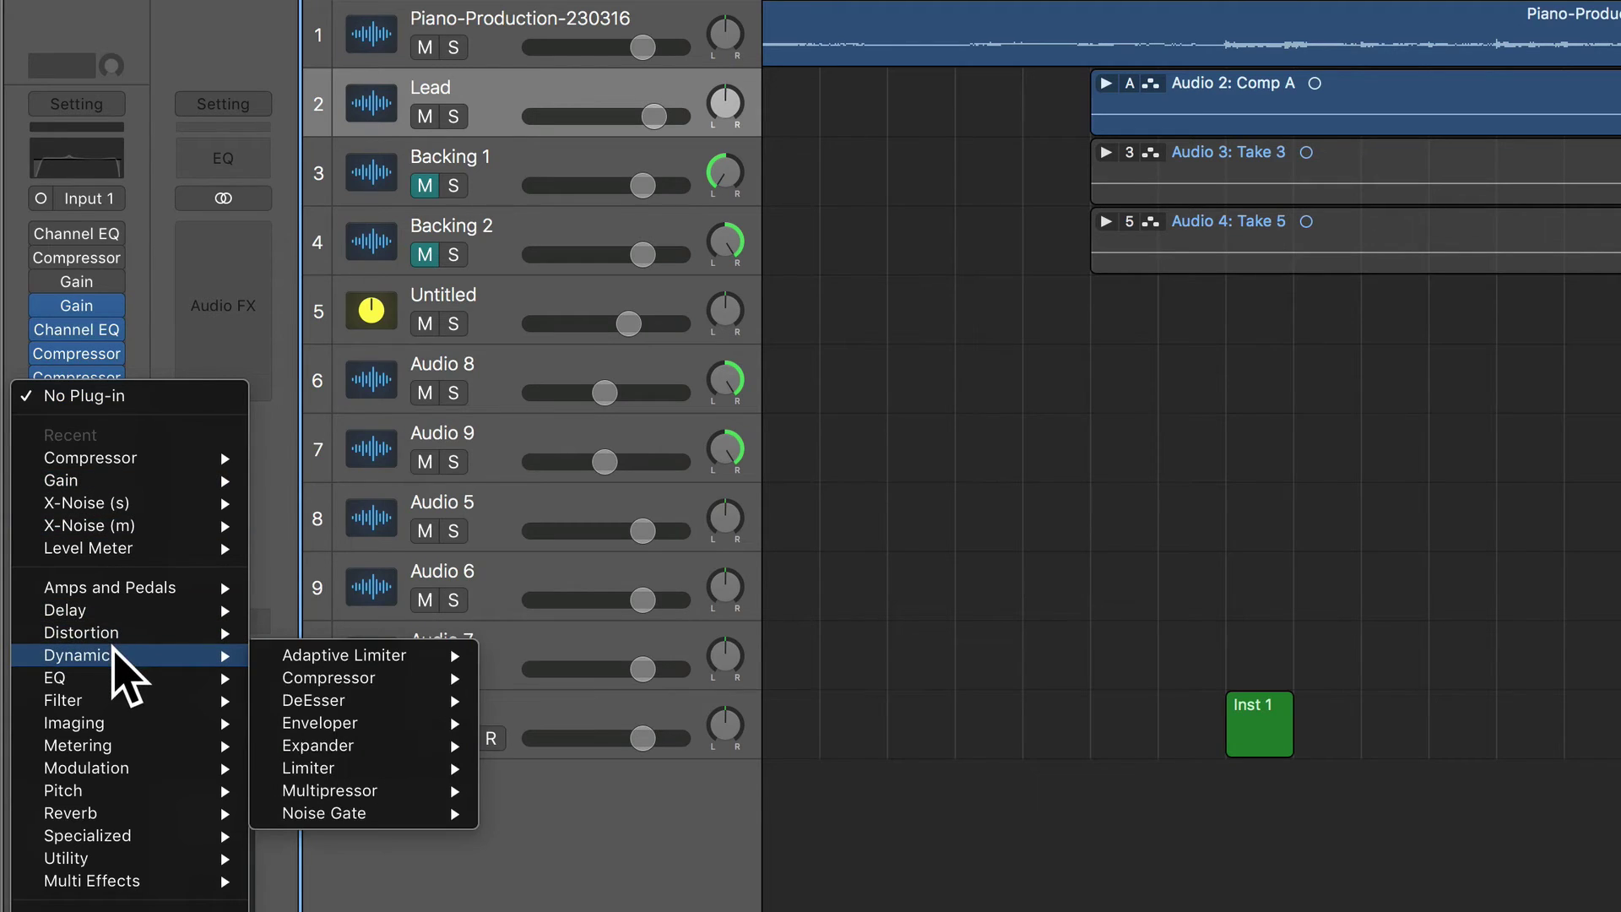
mouse_move(333, 680)
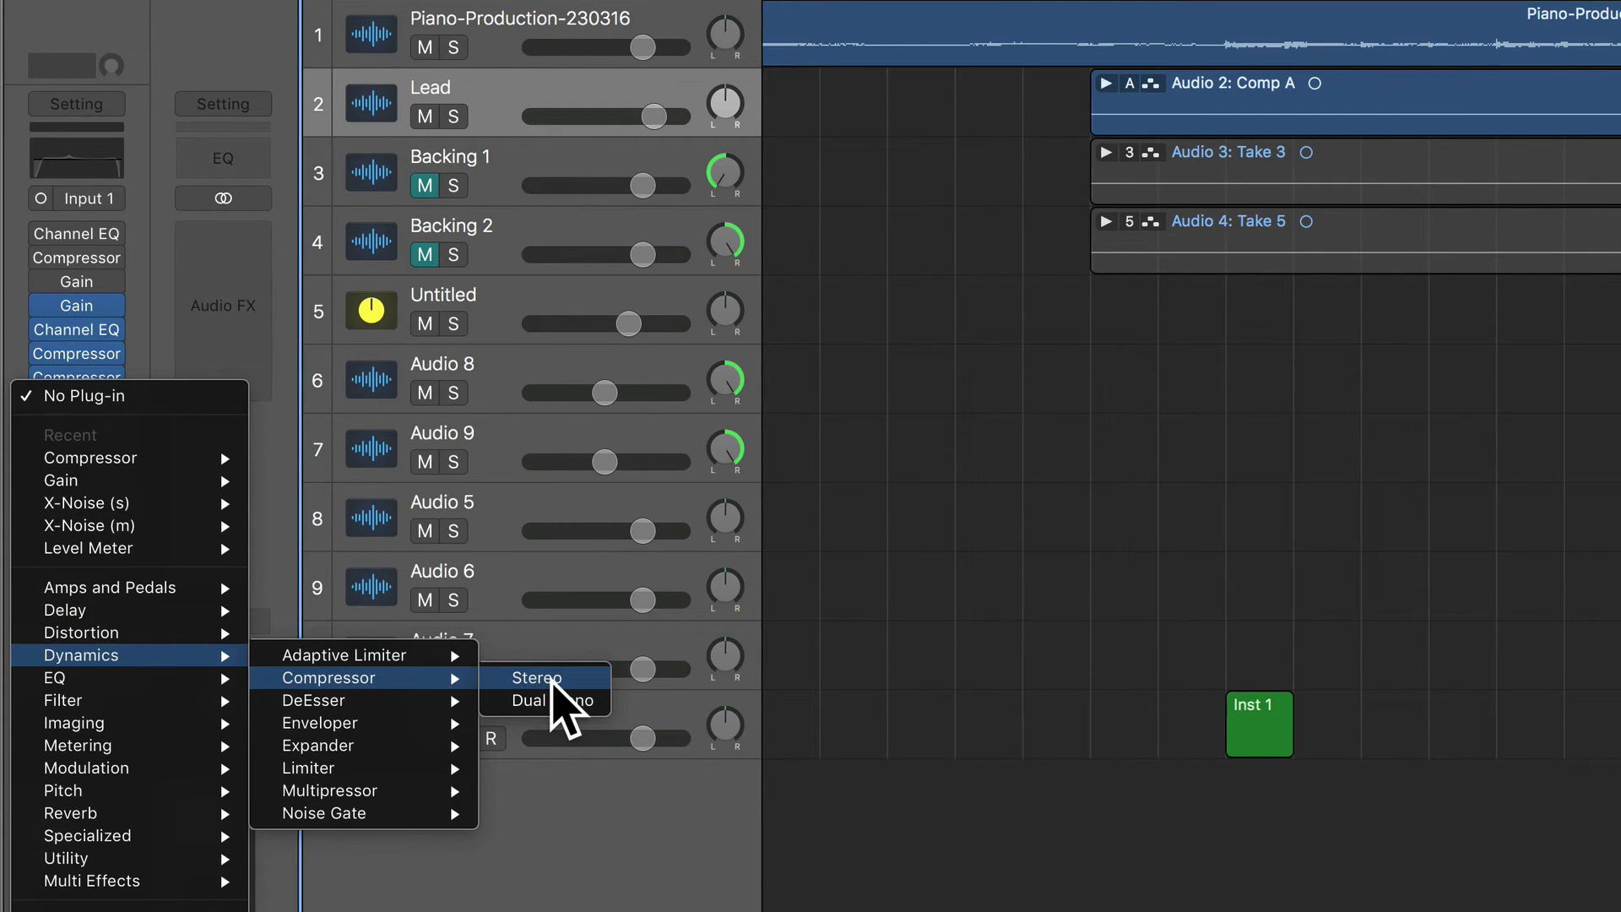
left_click(553, 681)
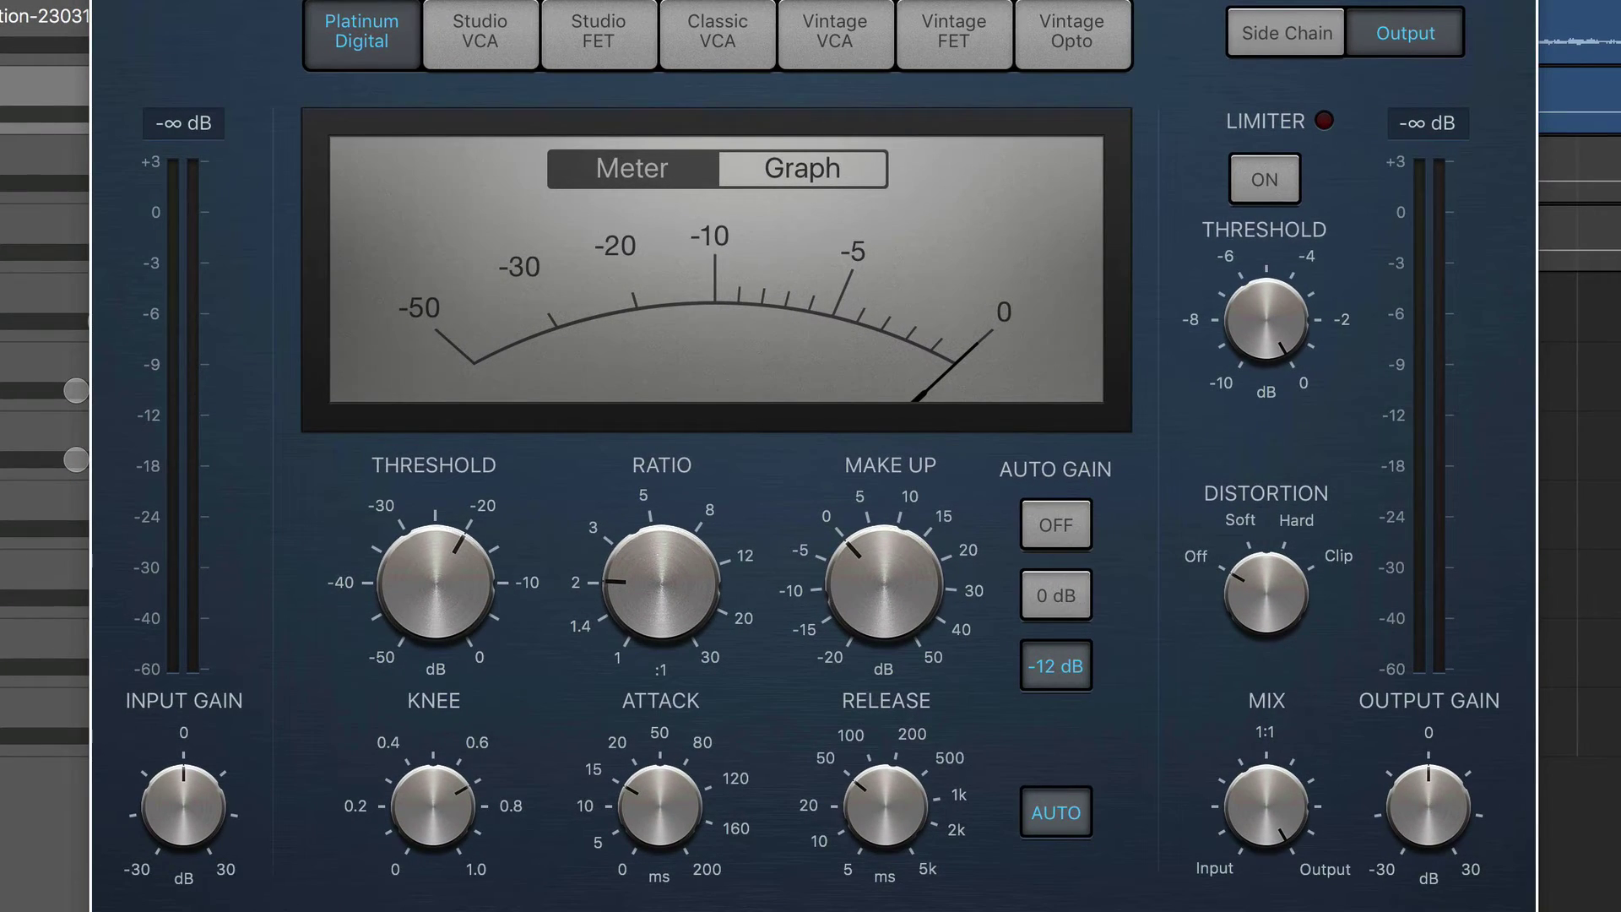
Step: Switch to Vintage VCA with Auto Gain and auto release off, and attack and release around 5 ms
left_click(836, 58)
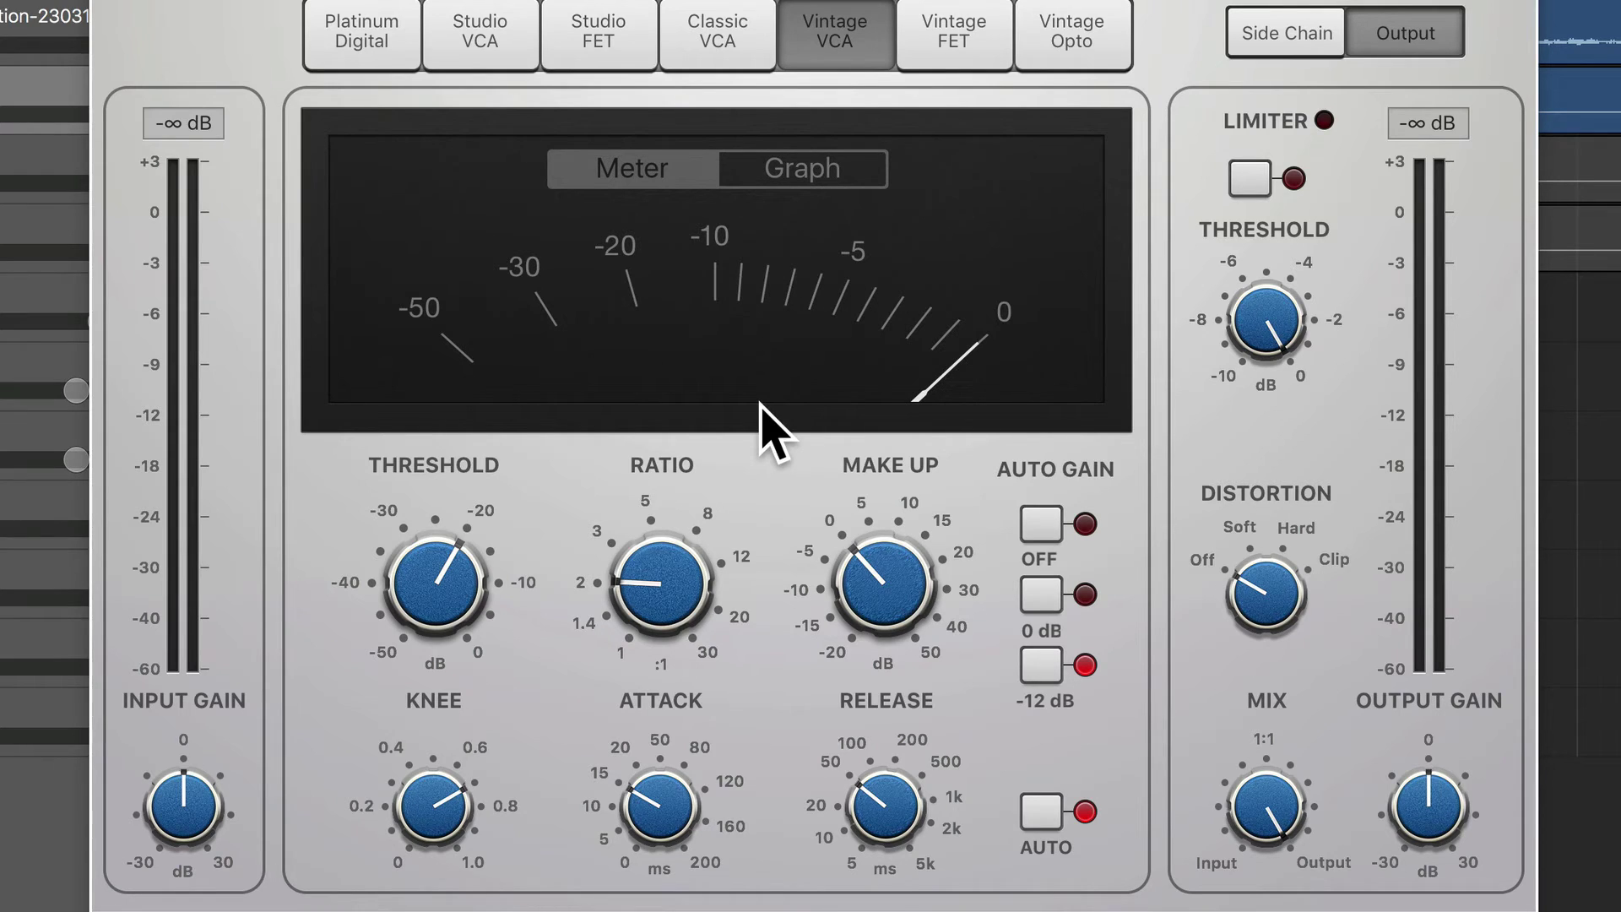
left_click(1043, 528)
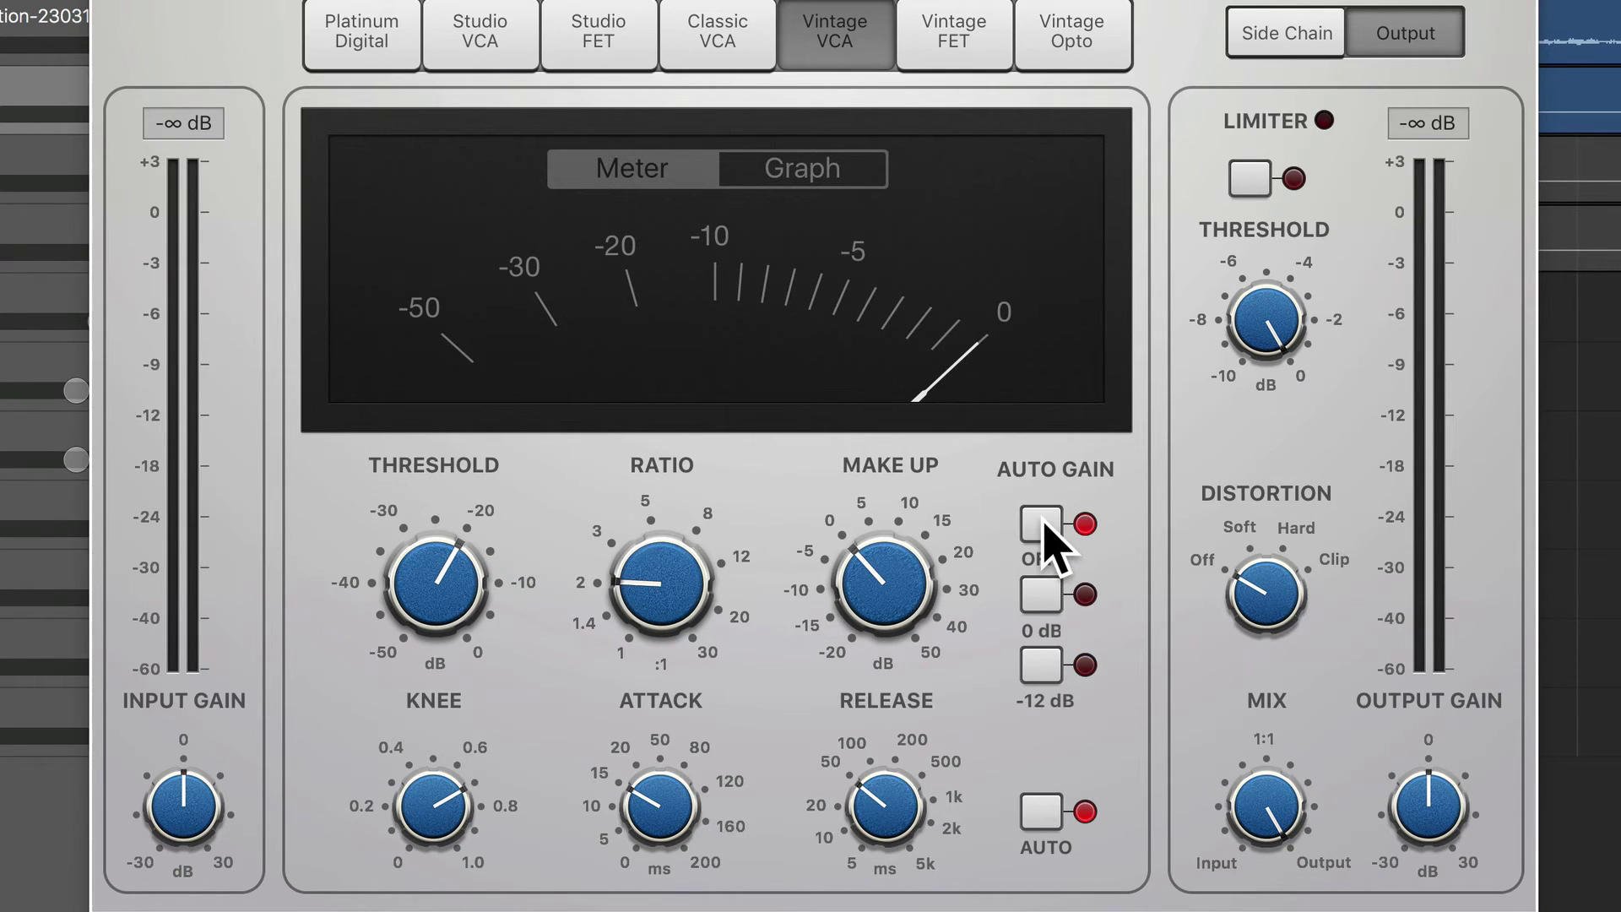
left_click(1053, 816)
left_click_drag(717, 836, 718, 899)
left_click_drag(904, 825, 905, 895)
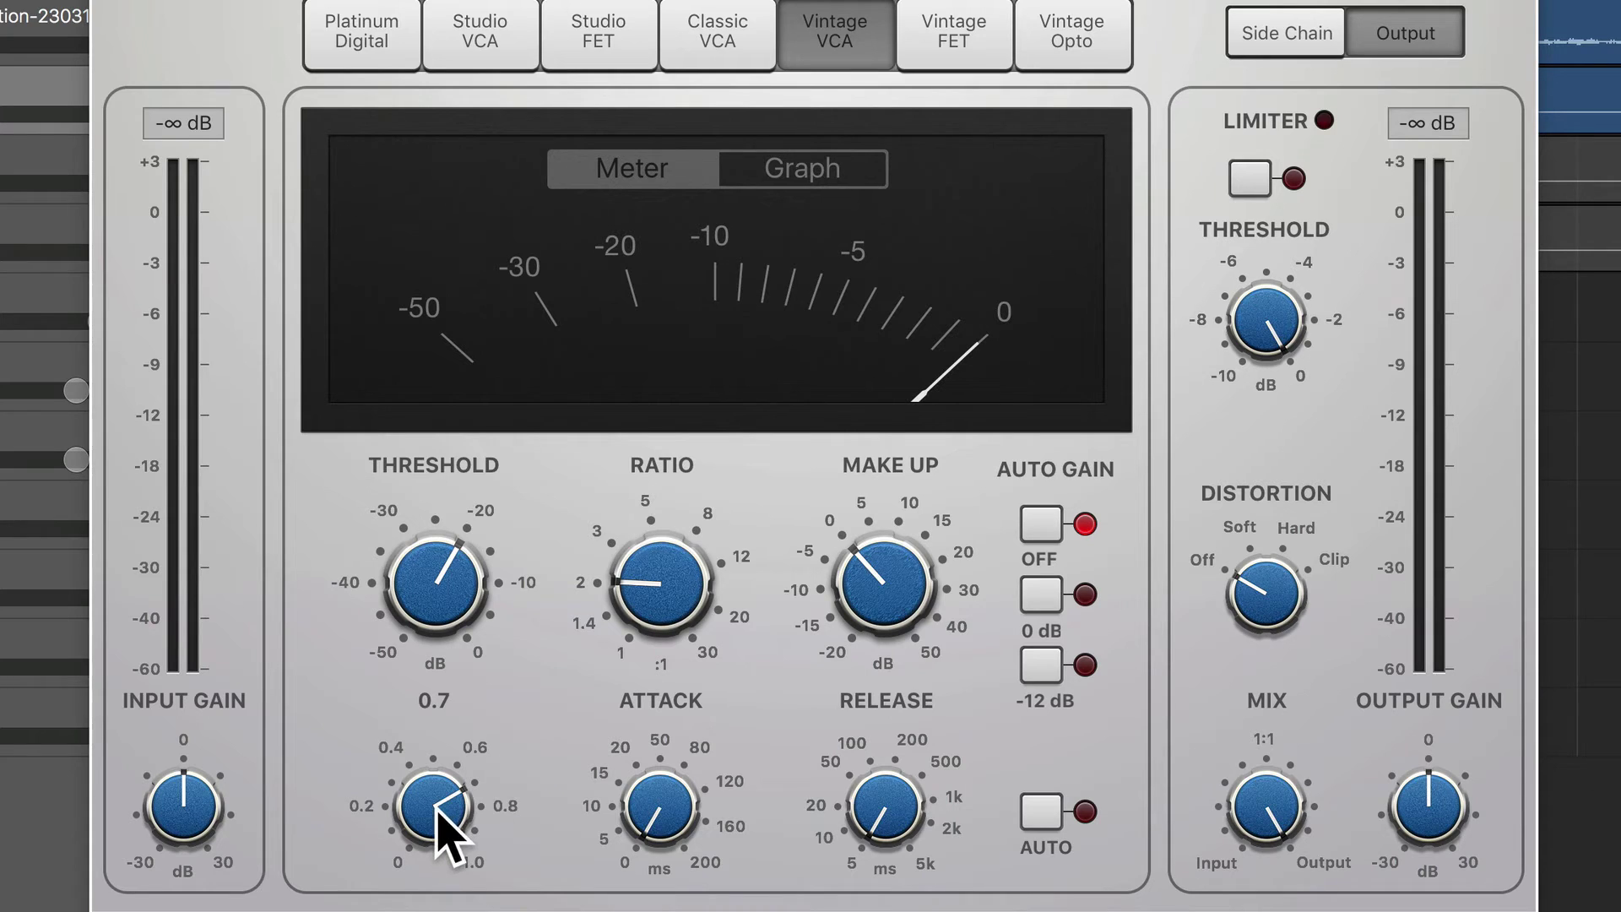
Step: Set ratio to 10:1, threshold to -34 dB and make-up to 6 dB, then start playback
mouse_move(659, 614)
left_click_drag(659, 609, 590, 453)
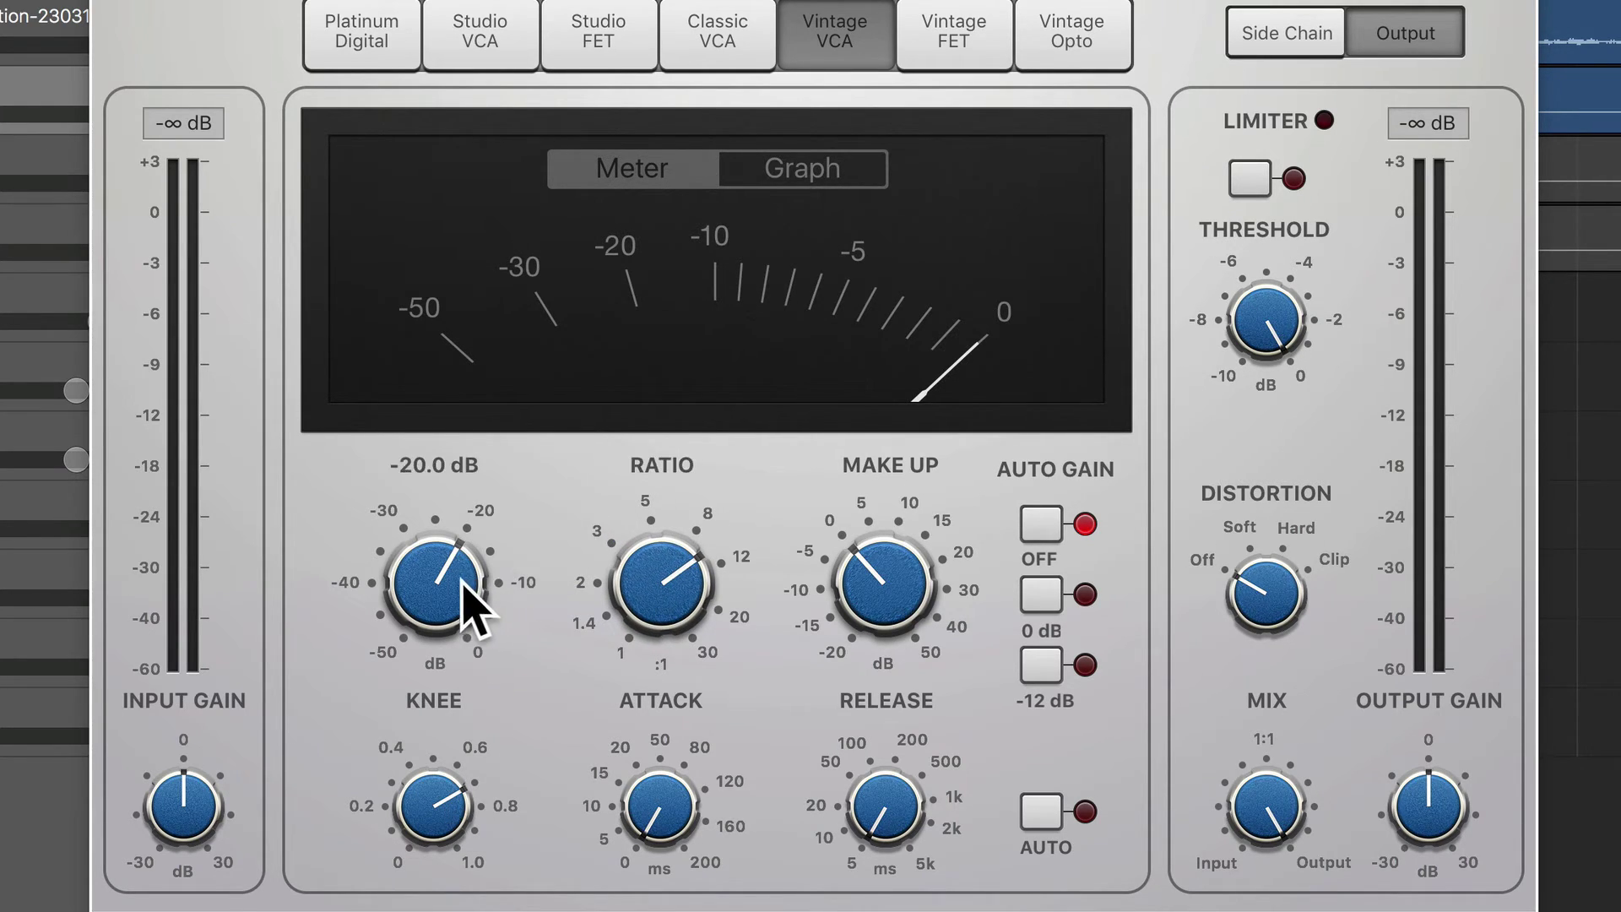
left_click_drag(464, 605, 482, 681)
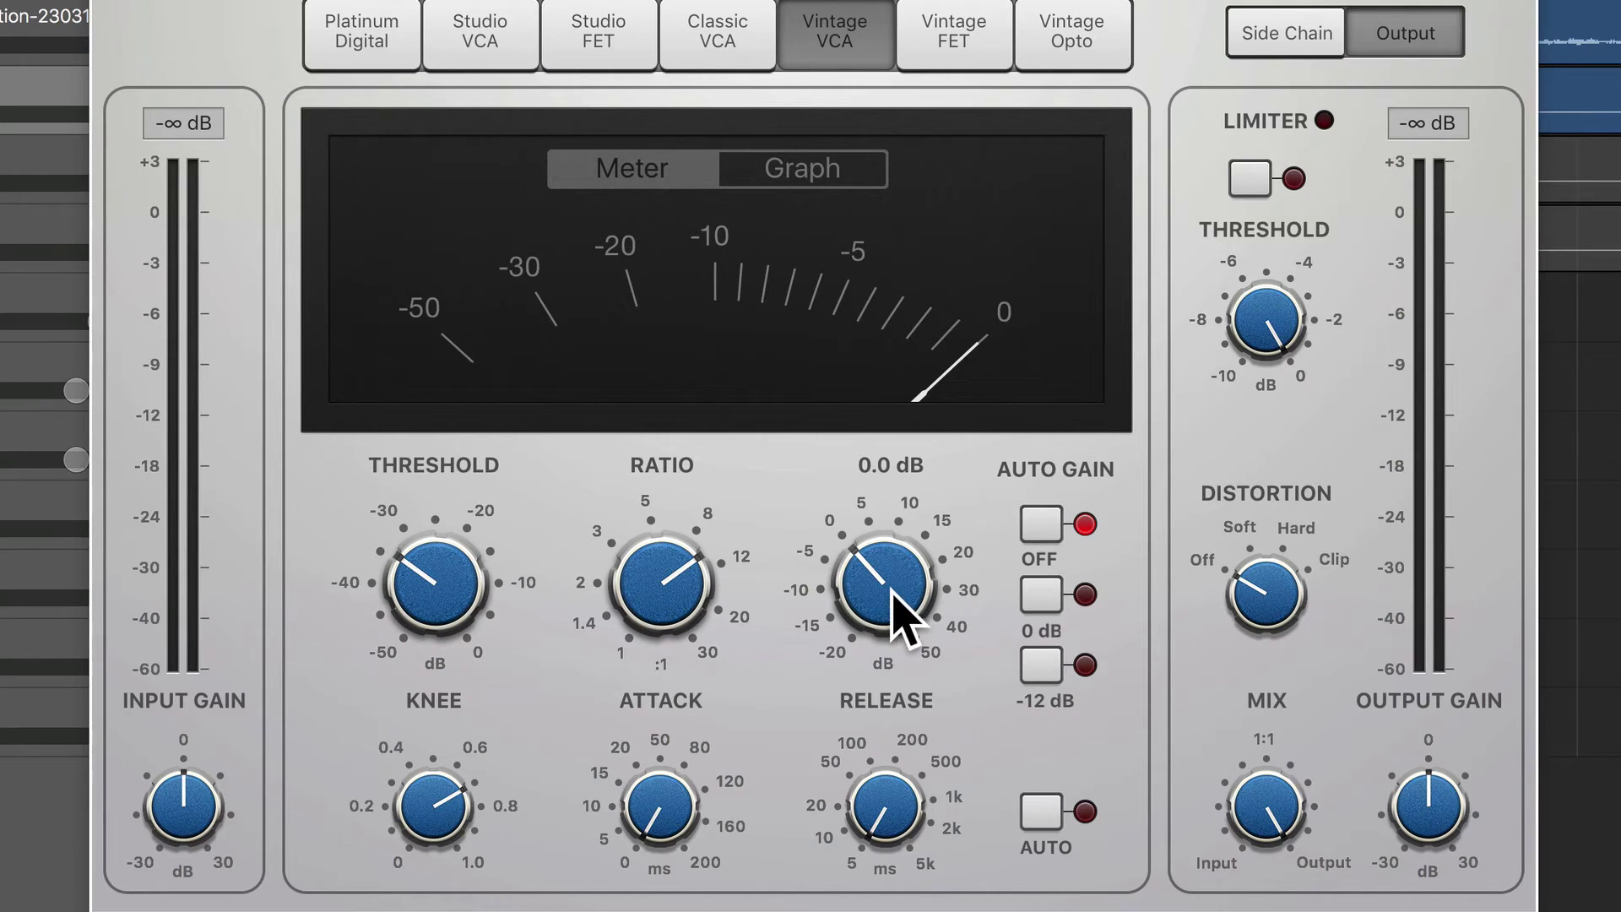
left_click_drag(890, 596, 874, 564)
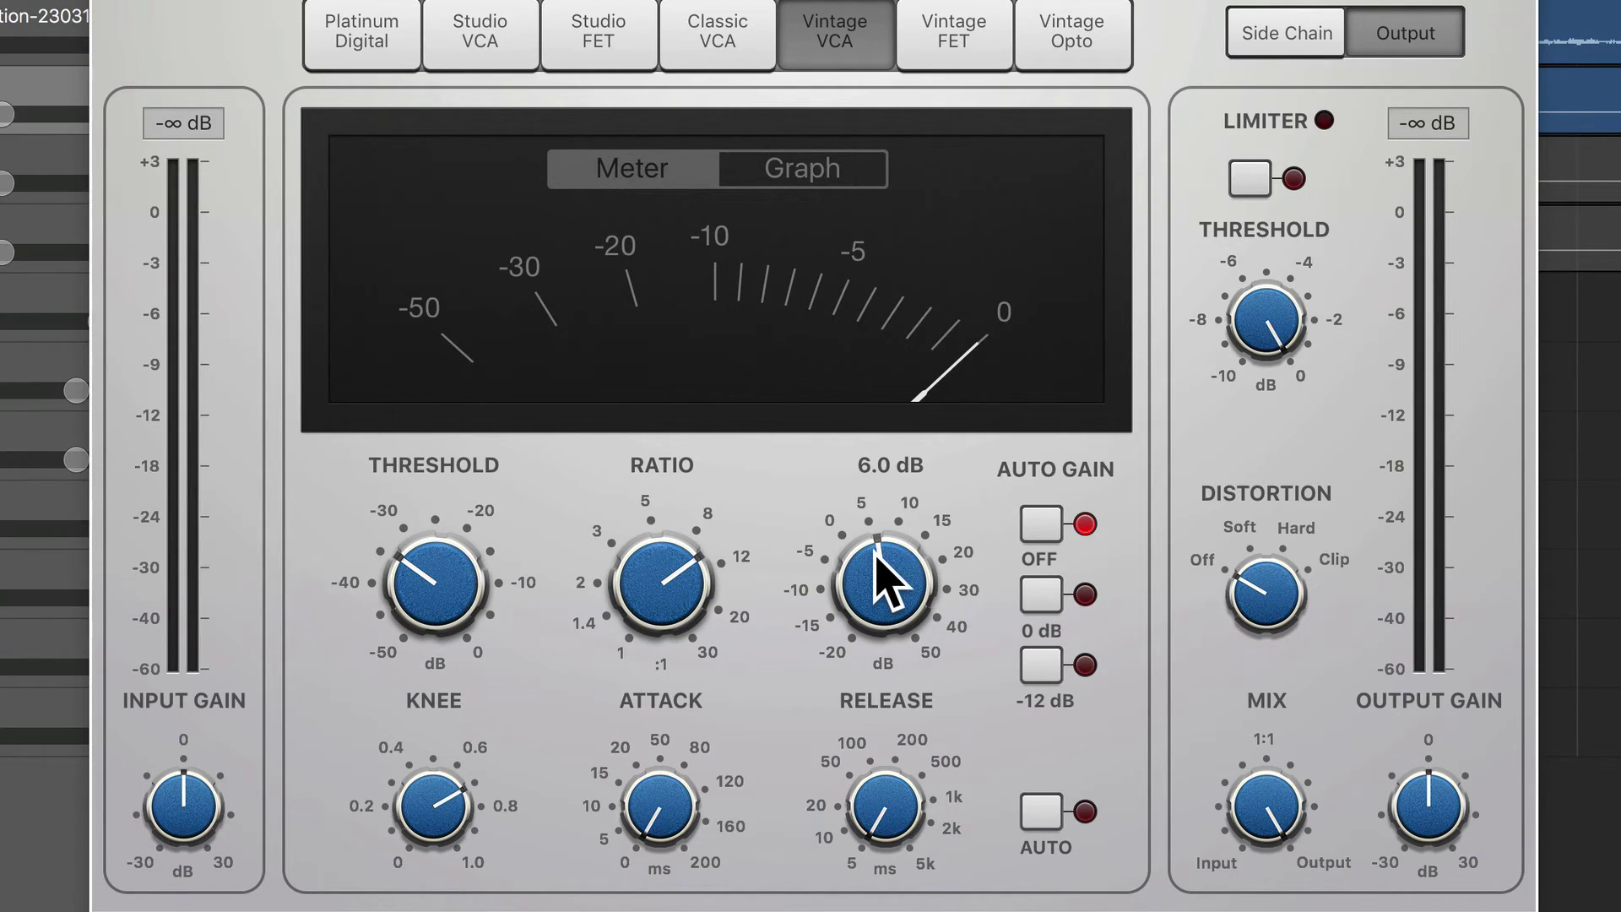
key("space")
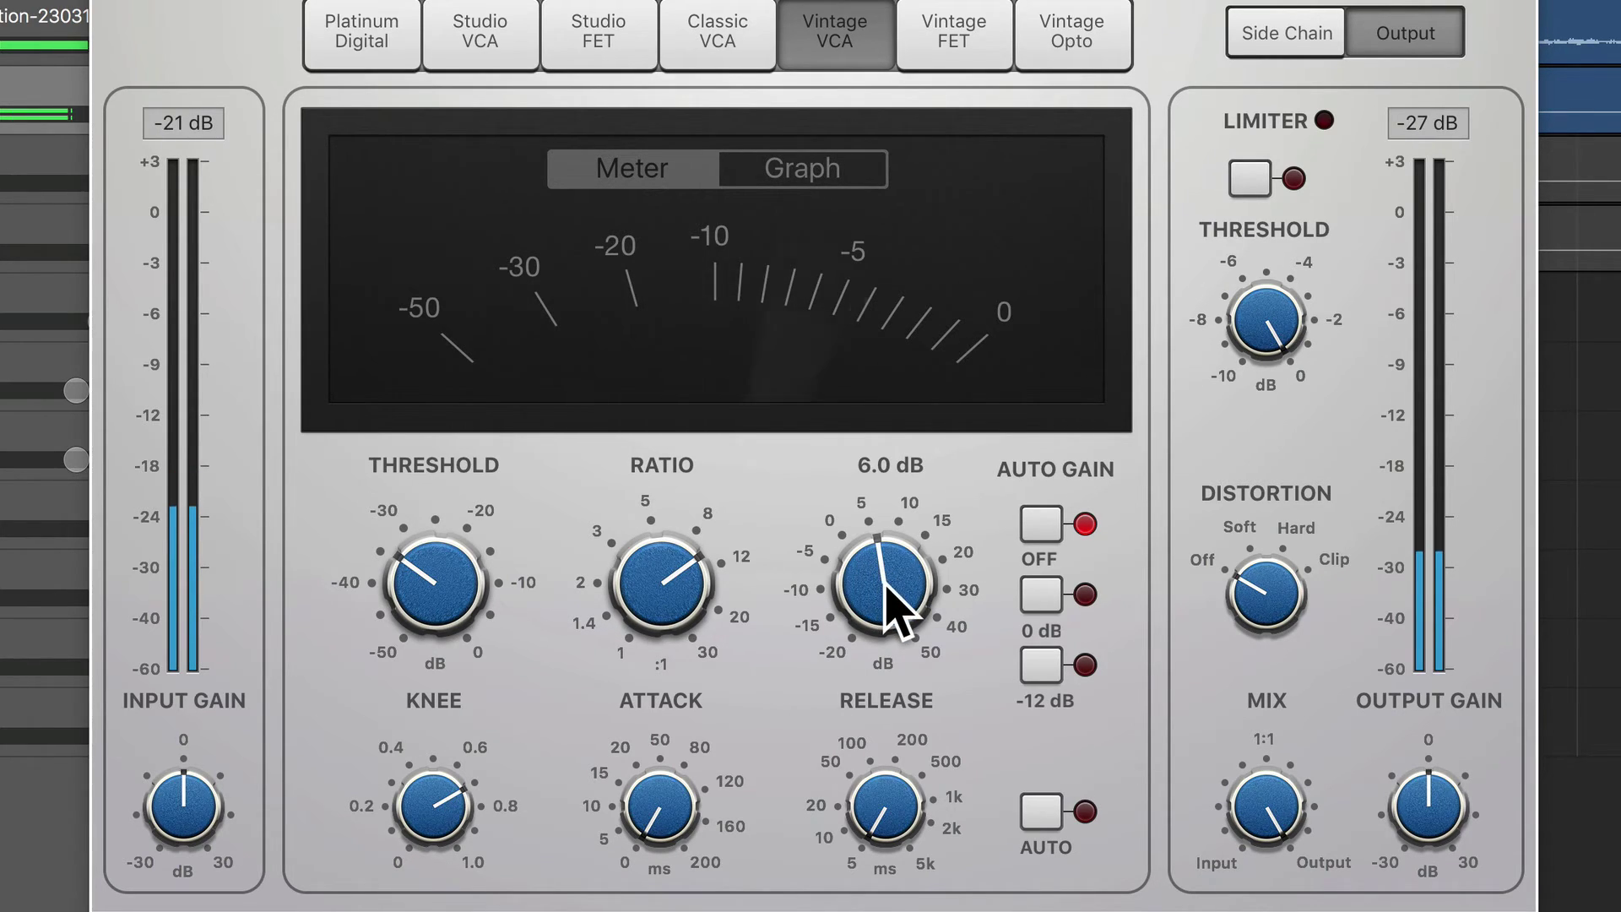
Step: Bring the Vintage VCA make-up down to 2 dB, threshold to -26.5 dB, and attack to 8 ms
left_click_drag(887, 586, 887, 602)
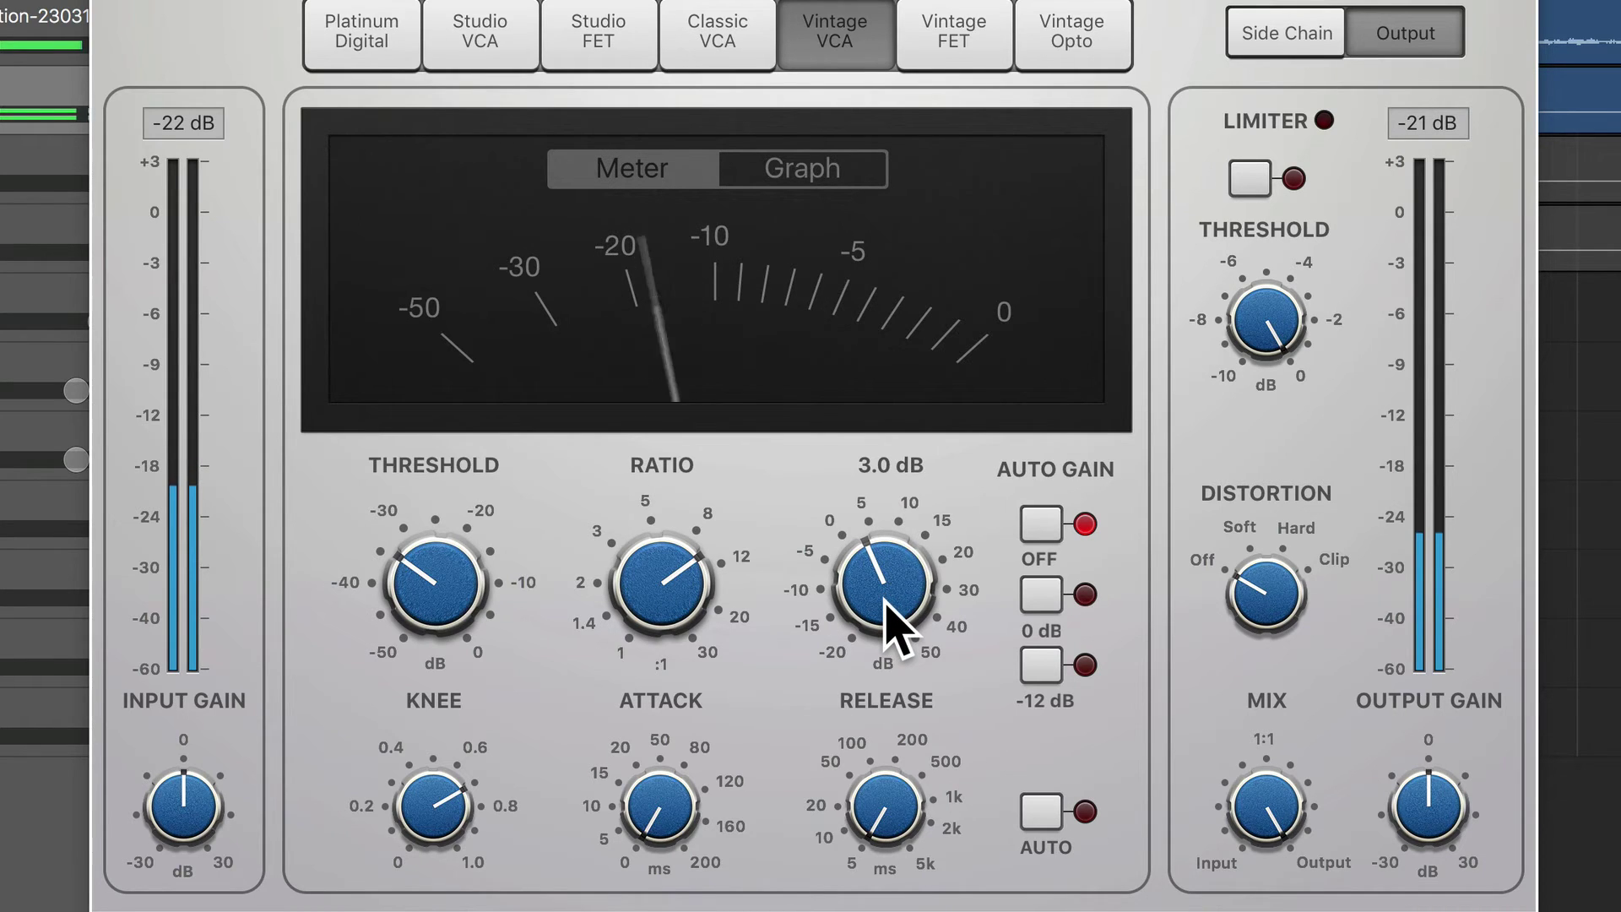
left_click_drag(466, 602, 438, 545)
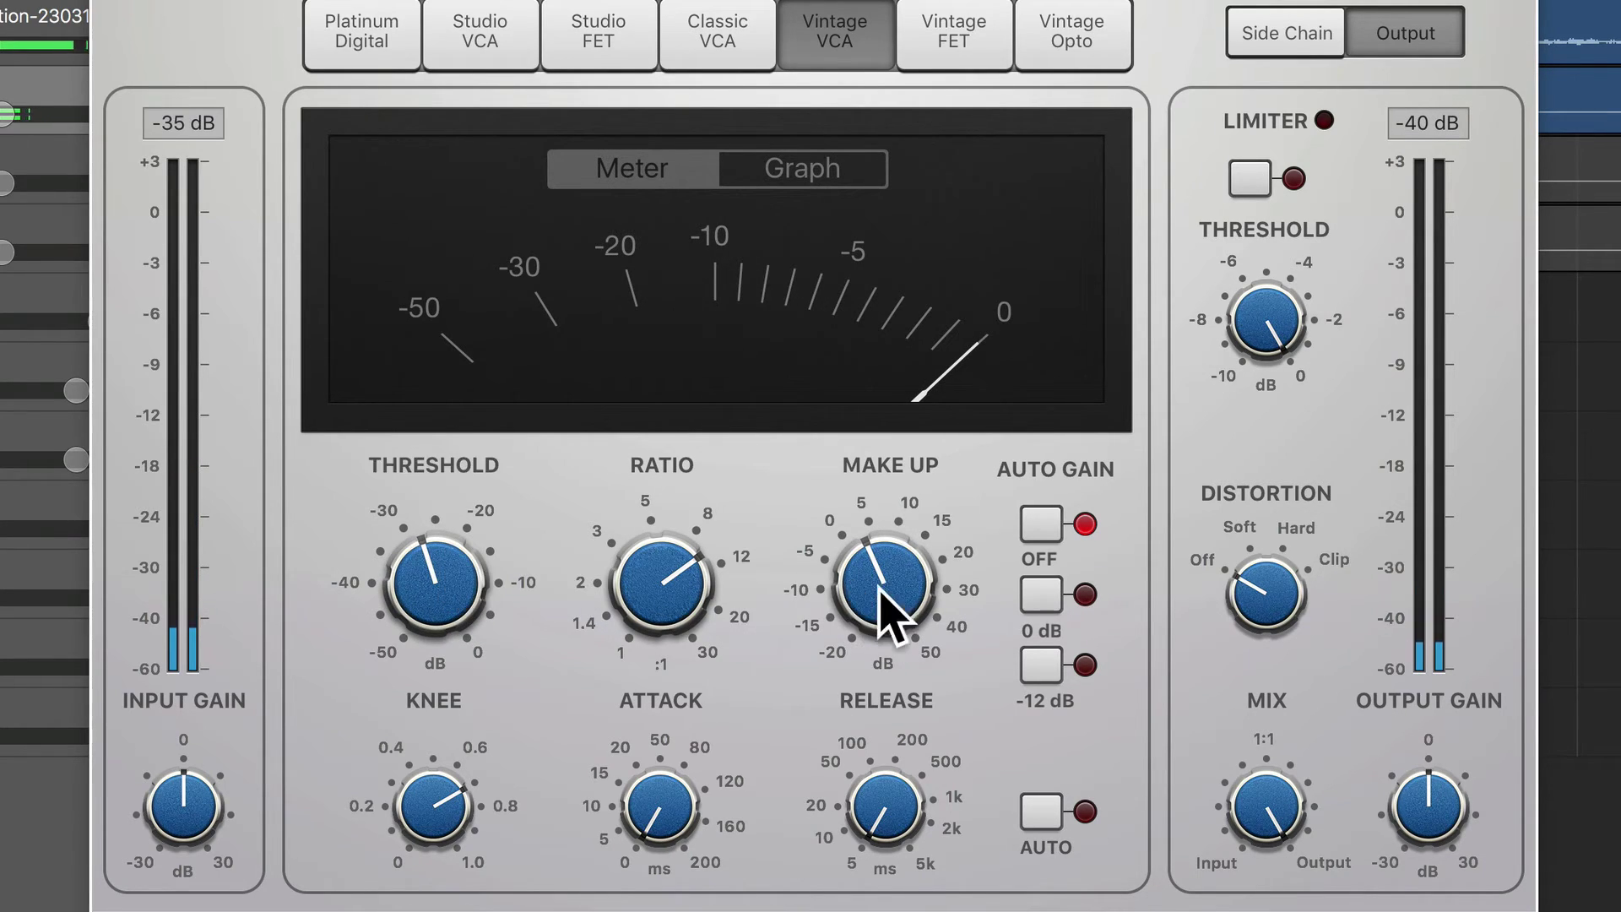
left_click_drag(881, 591, 884, 594)
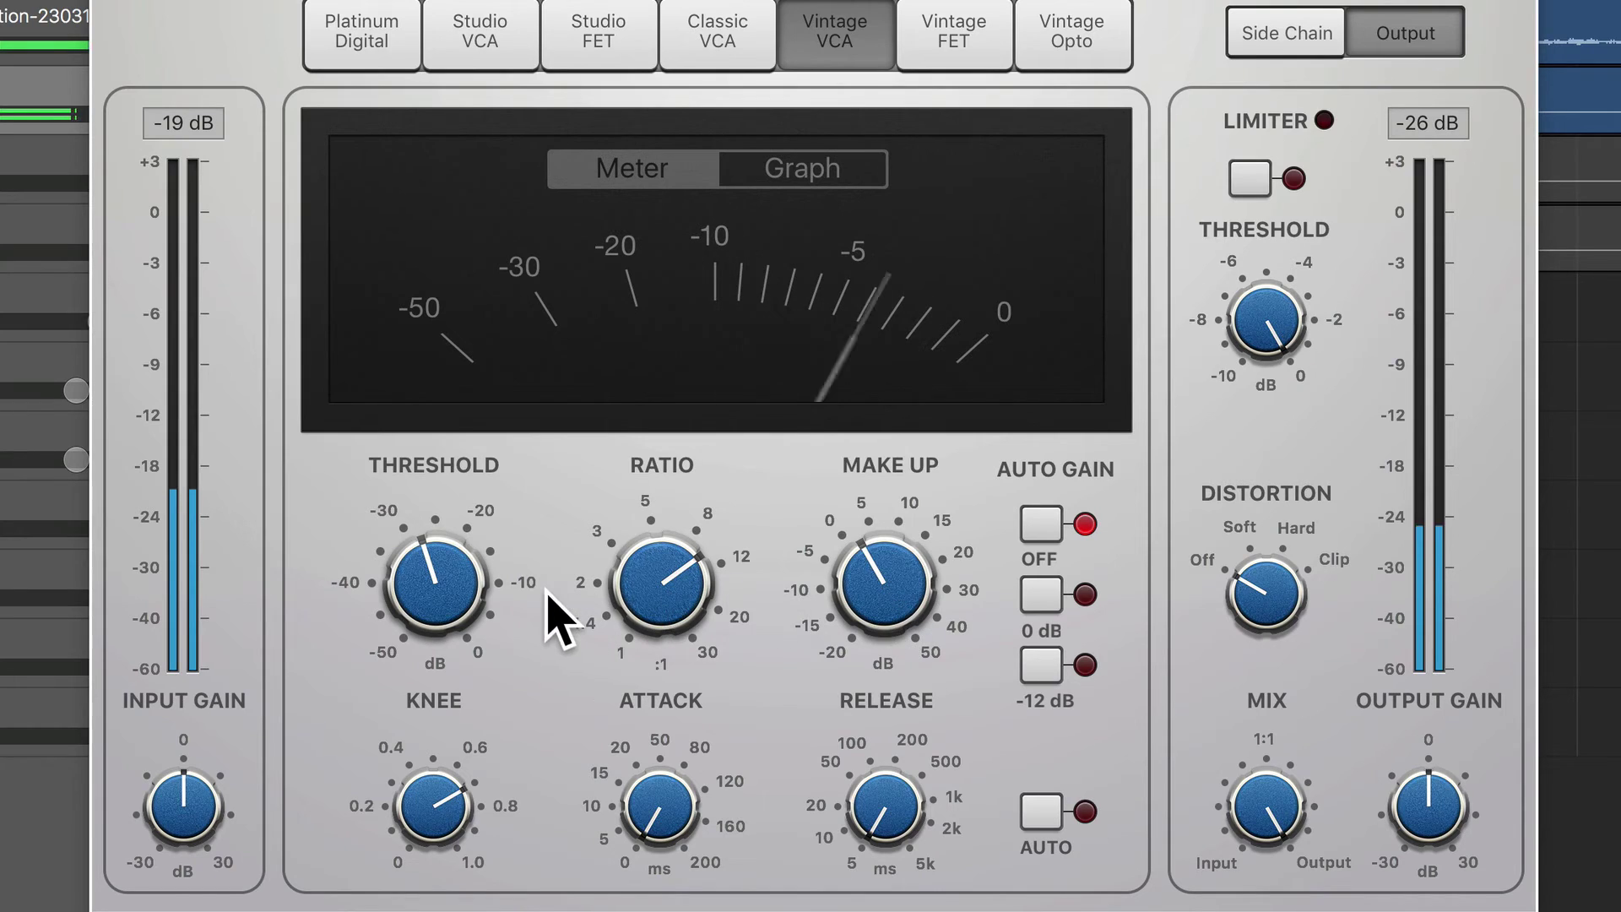
left_click_drag(458, 593, 456, 581)
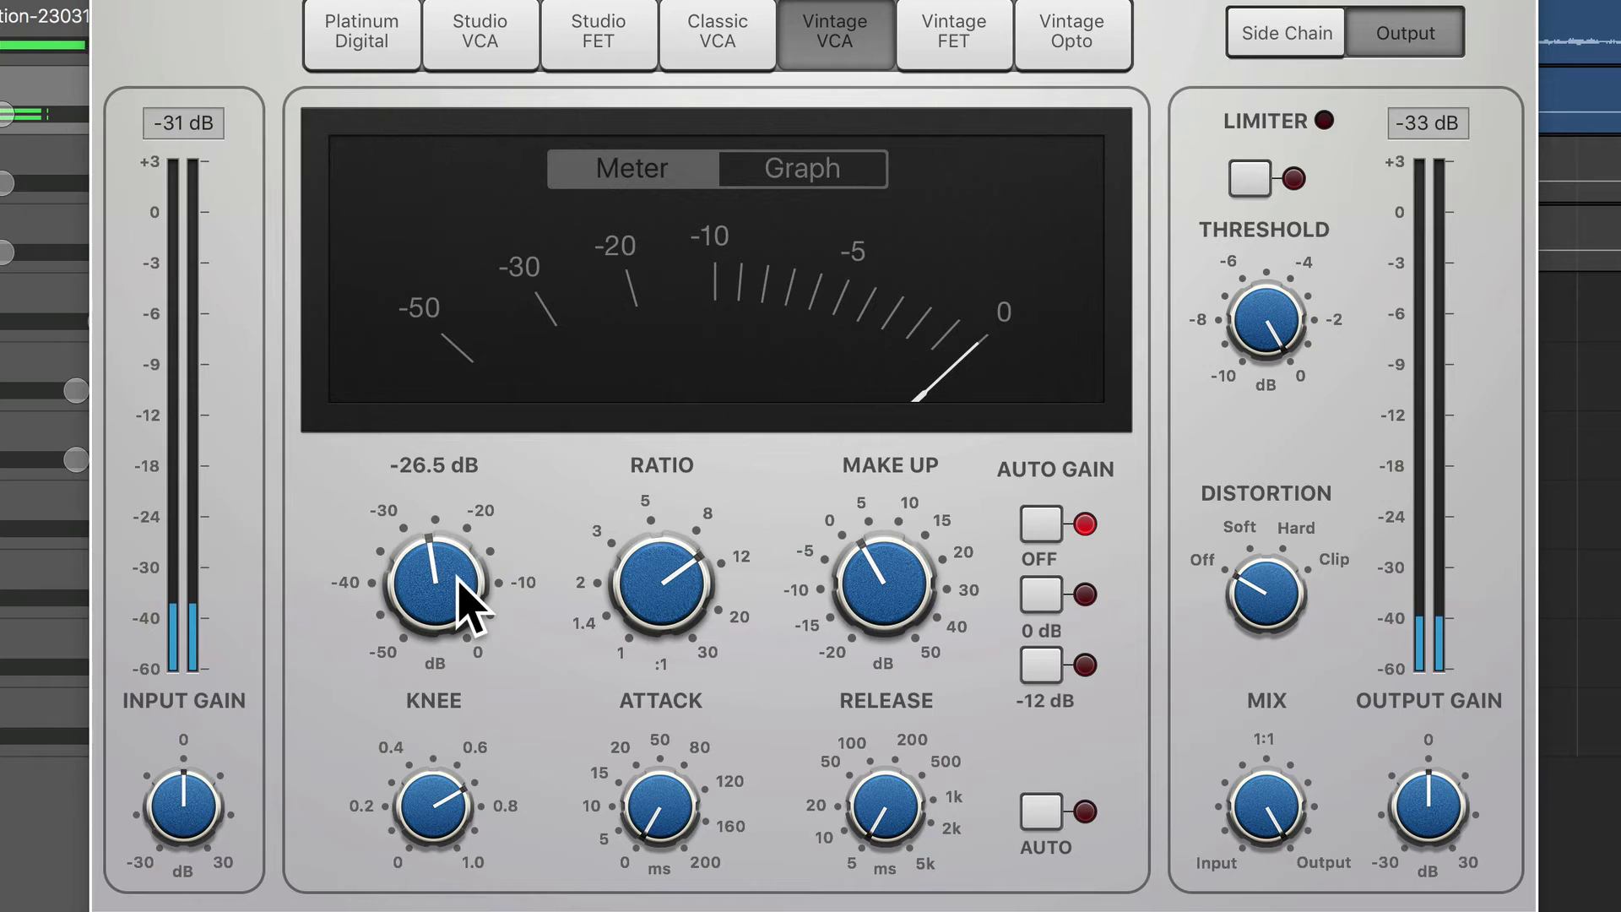
mouse_move(676, 788)
left_click_drag(676, 790, 676, 751)
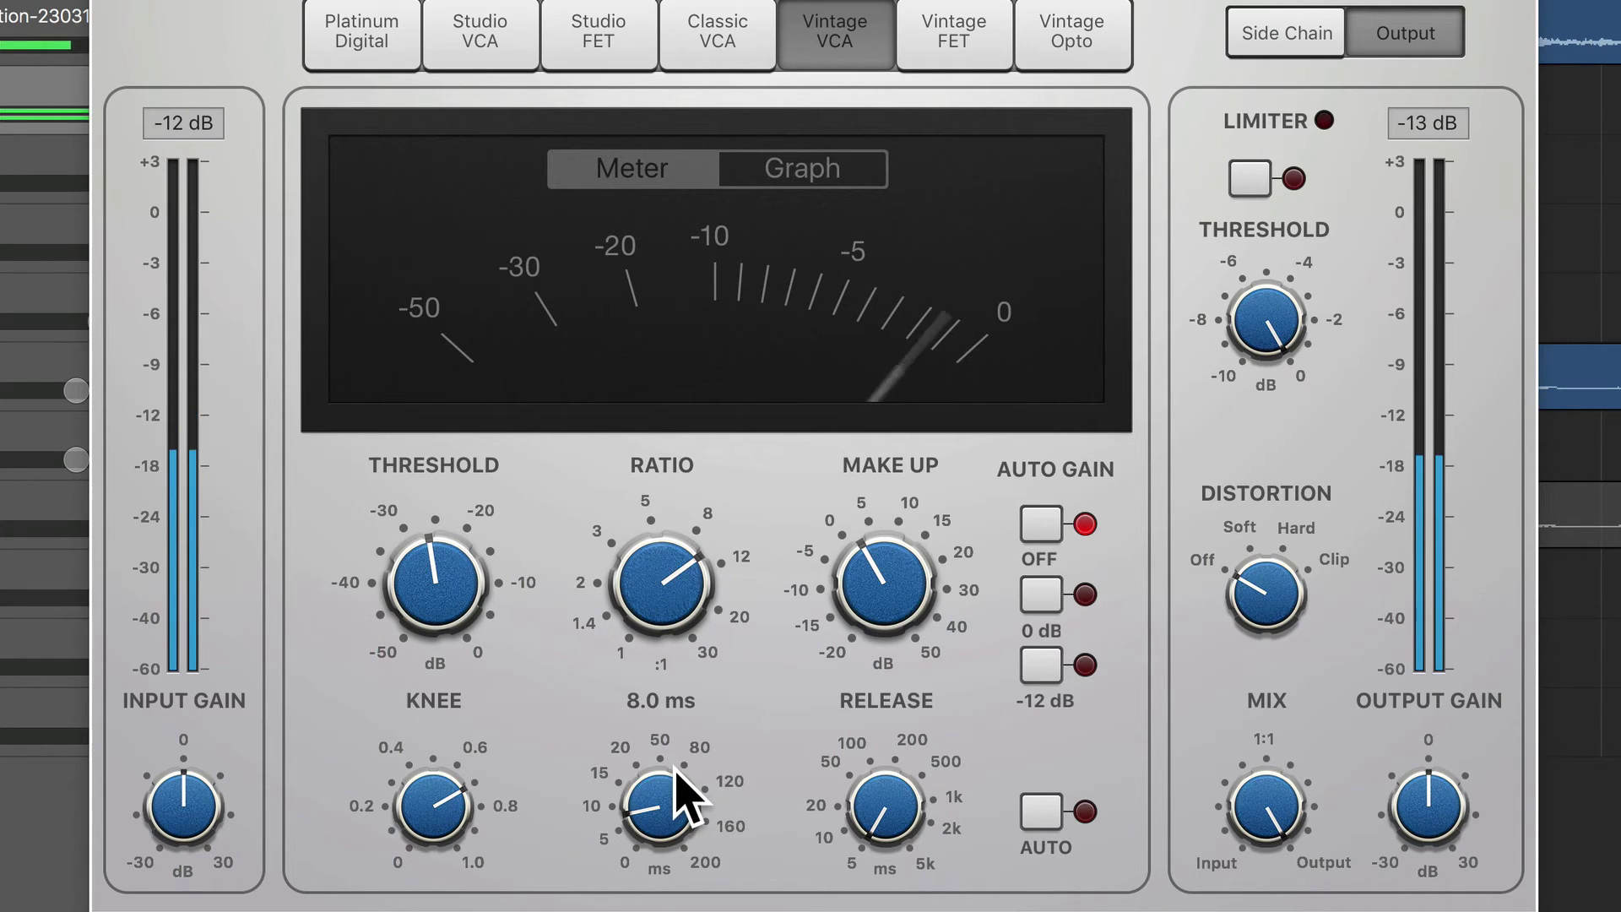
Step: Fine-tune the Vintage VCA threshold to -26.0 dB and trim make-up gain to 1.5 dB
scroll(678, 780, "up", 1)
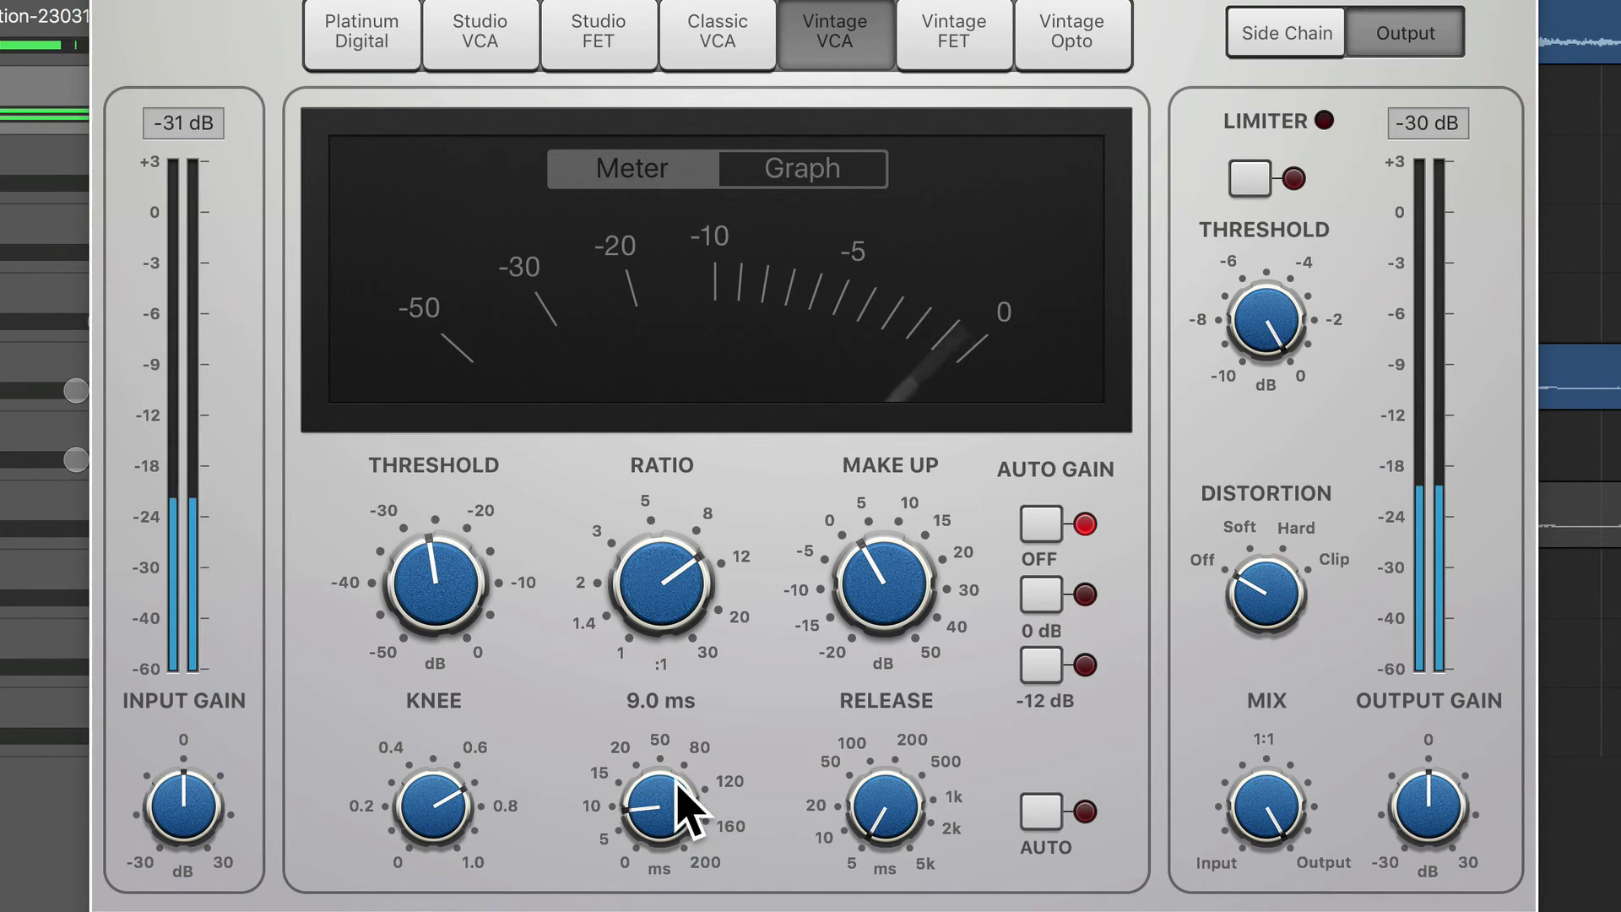
scroll(686, 807, "down", 1)
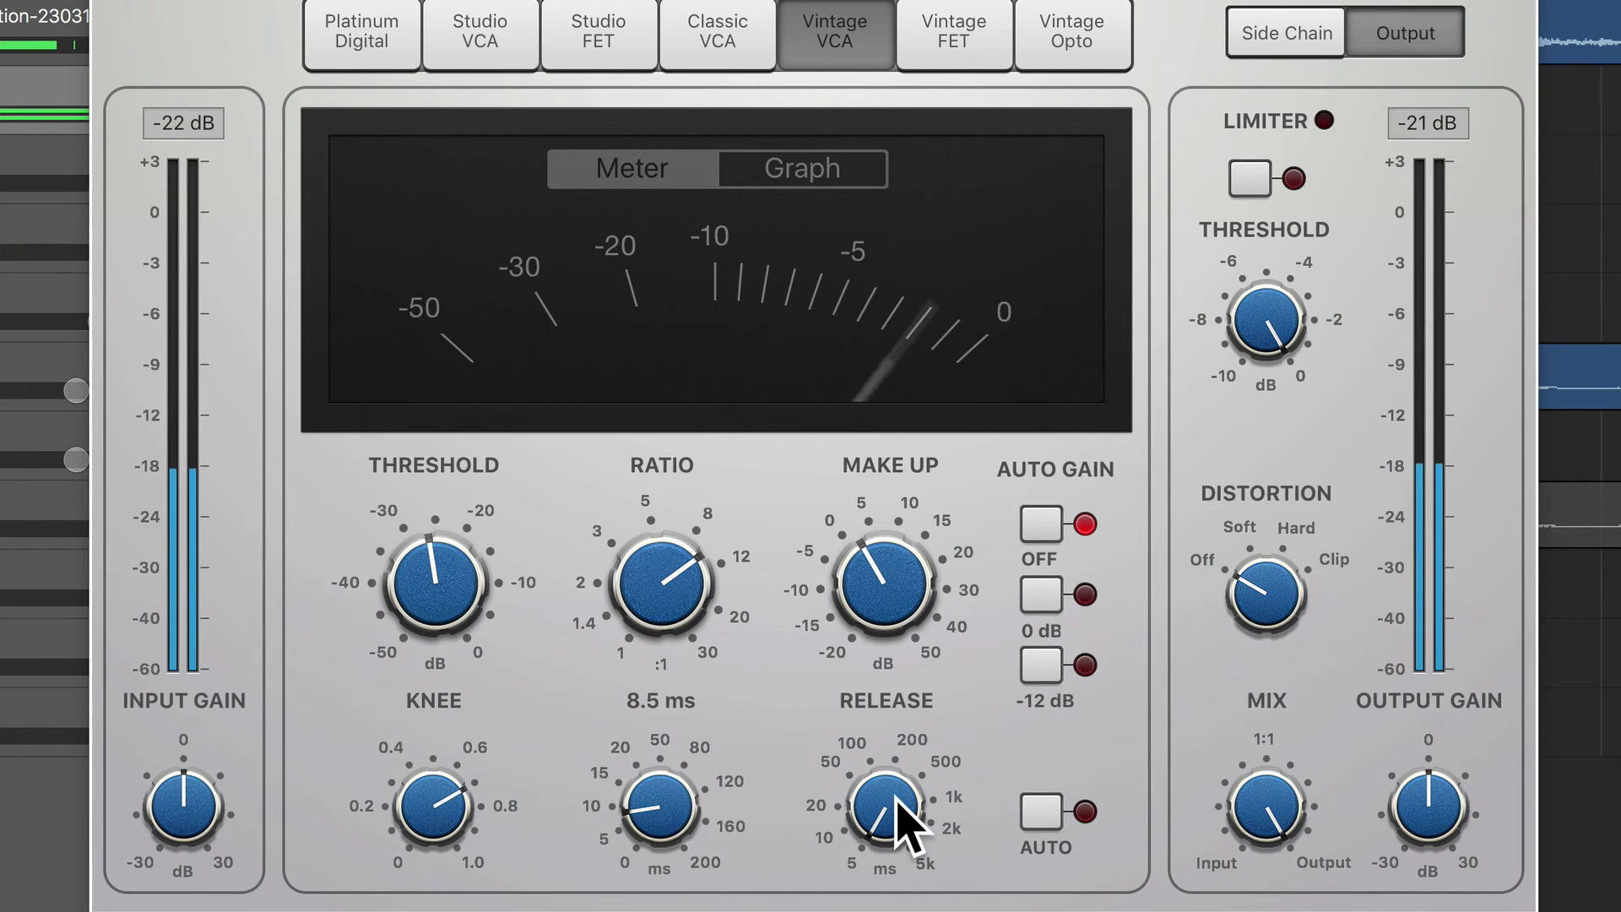
mouse_move(895, 824)
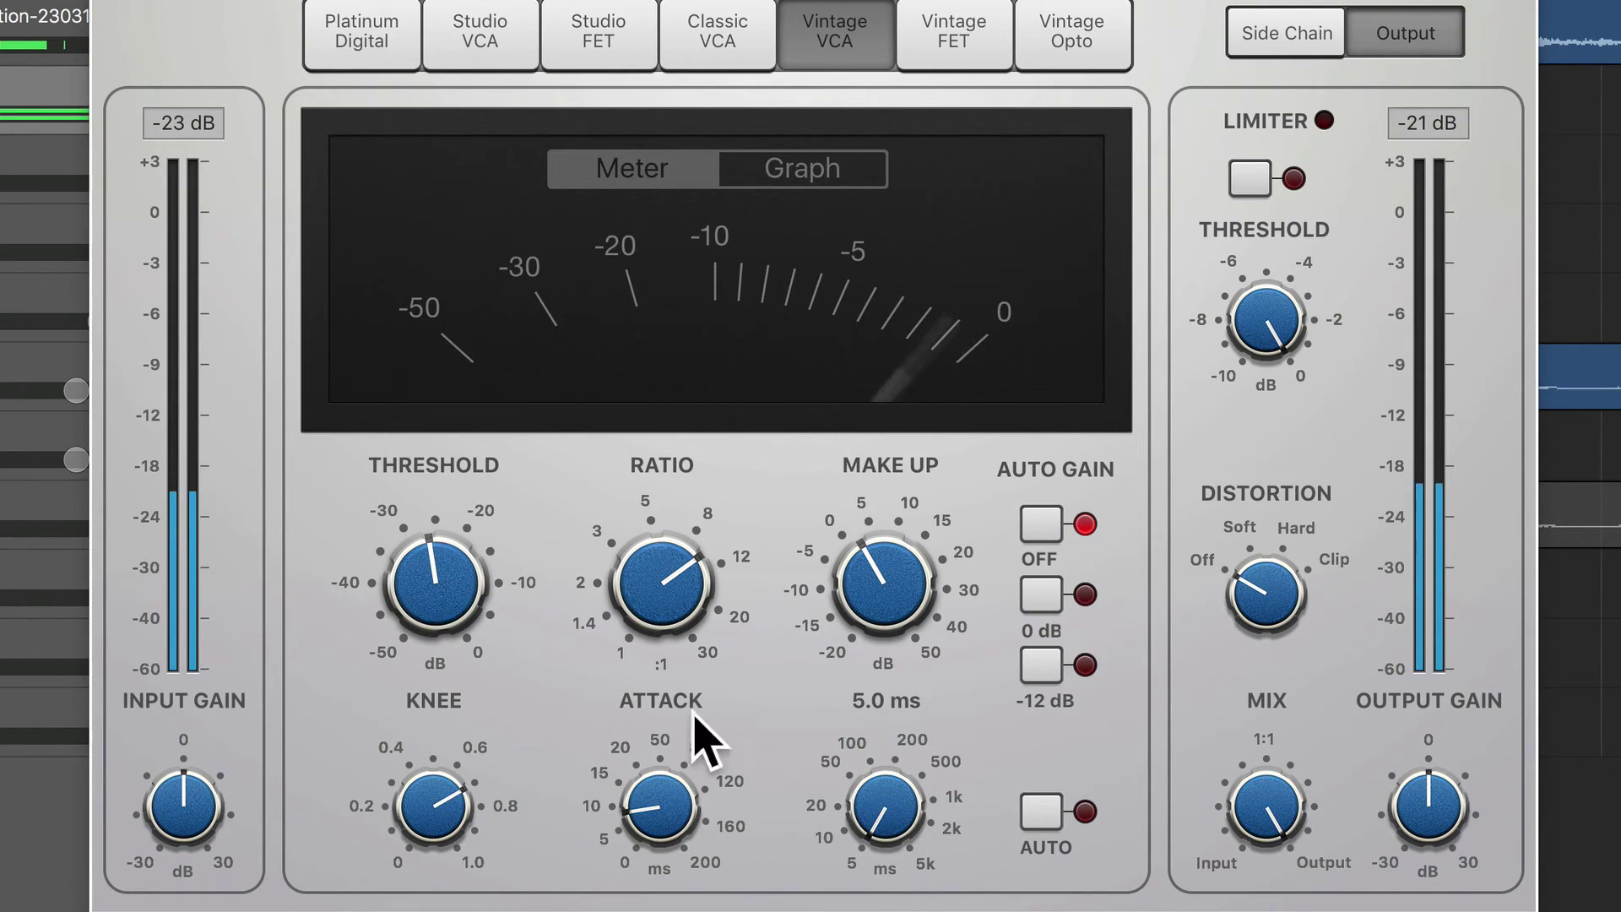
mouse_move(431, 580)
scroll(431, 583, "up", 1)
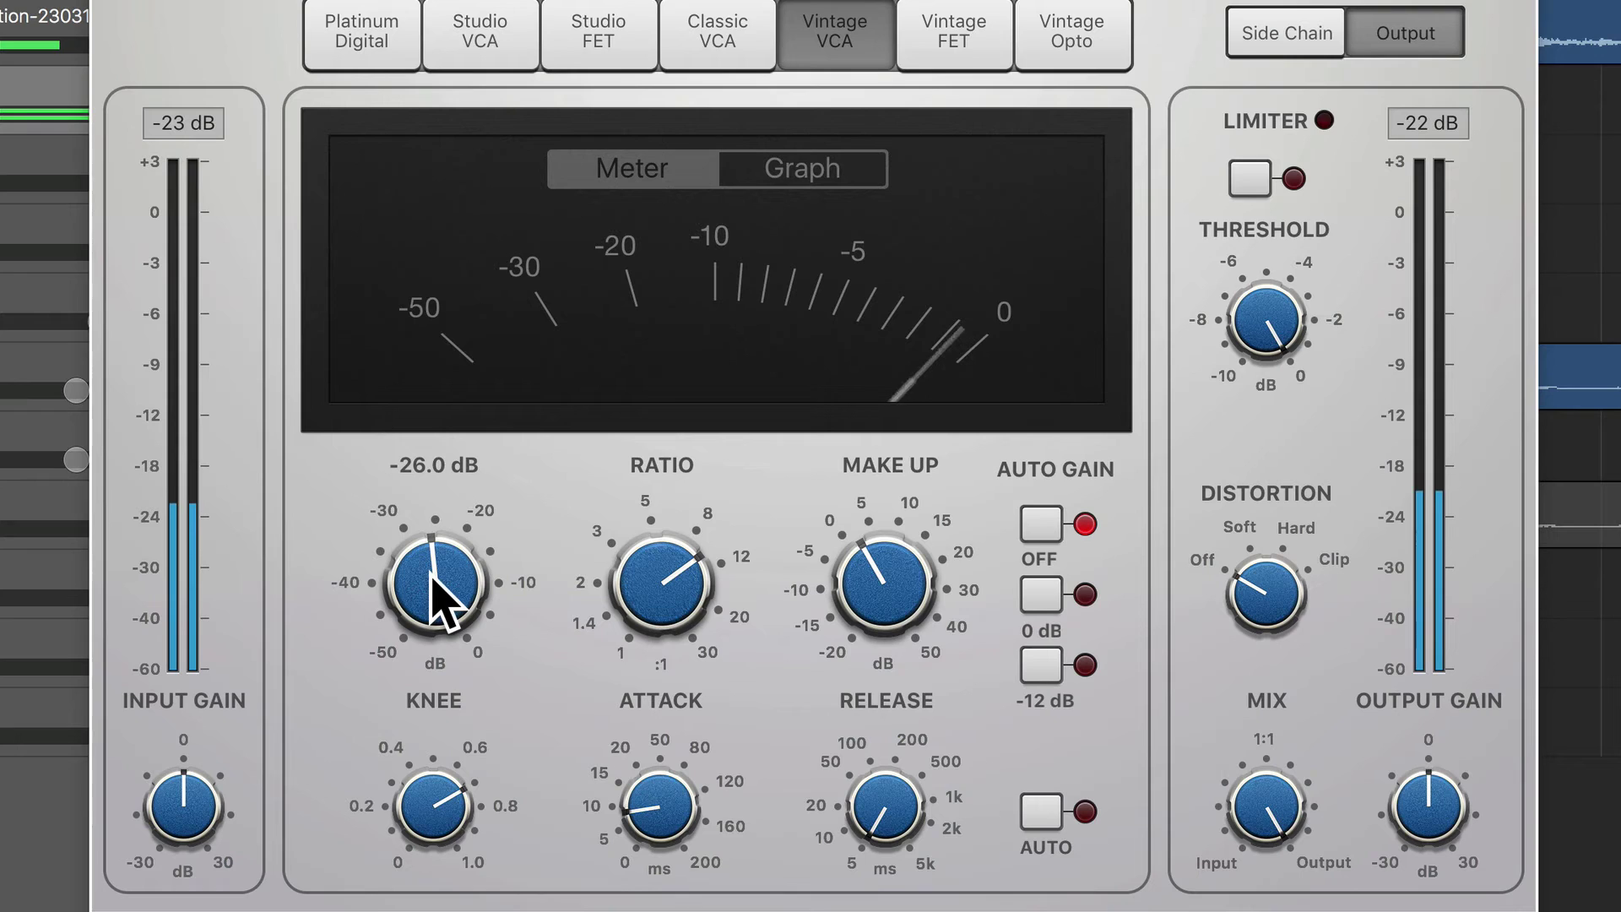
mouse_move(879, 591)
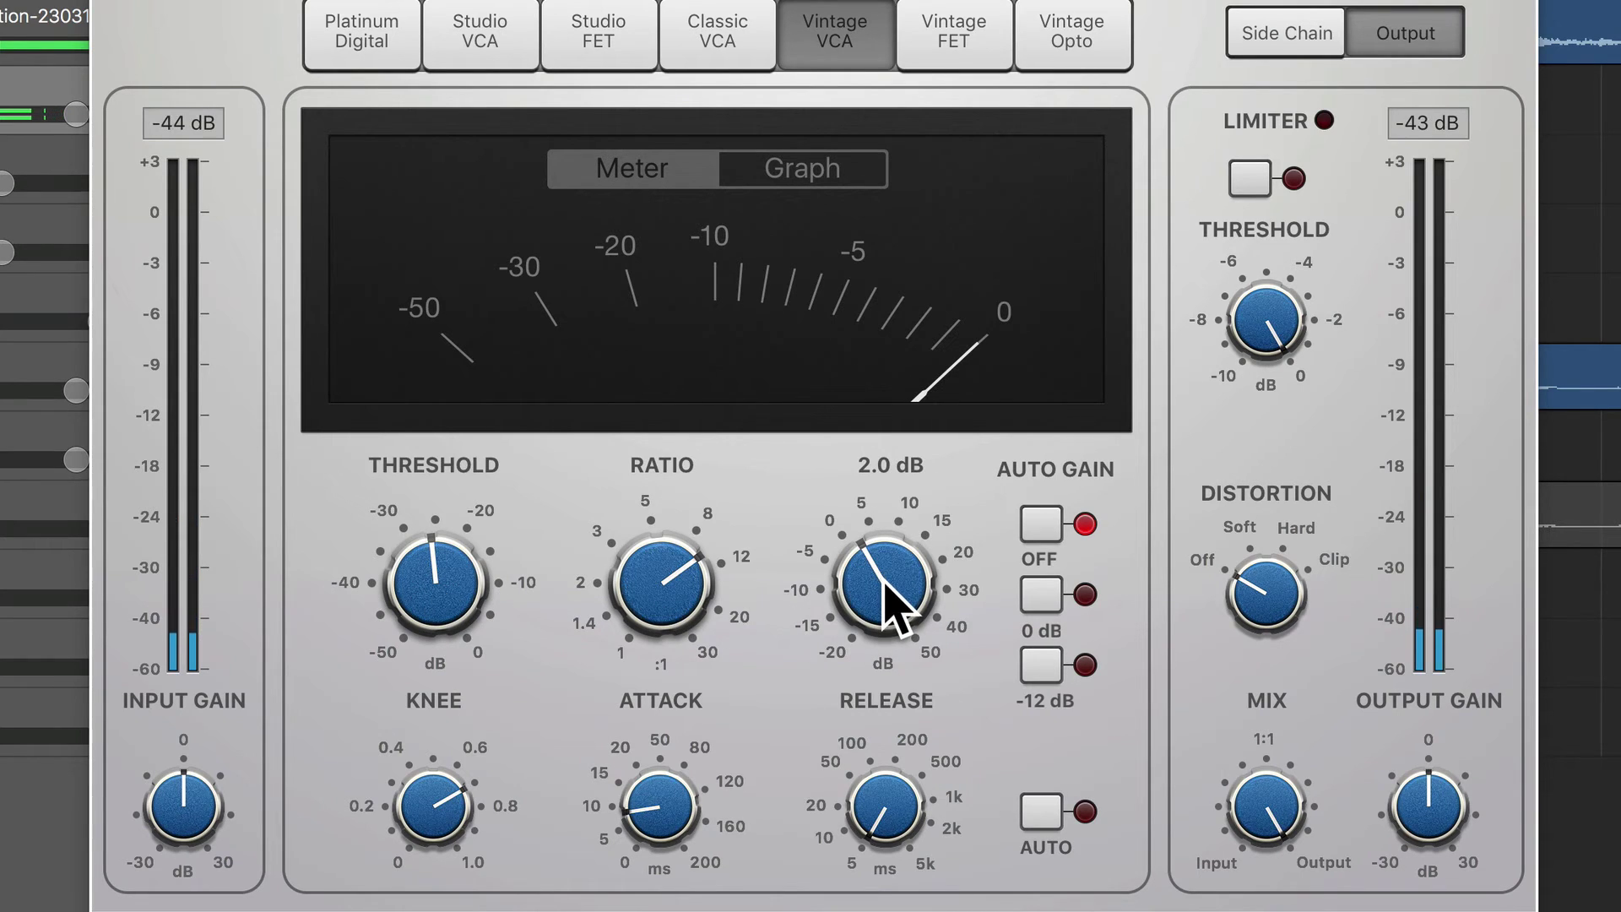
scroll(893, 604, "down", 1)
scroll(883, 583, "up", 1)
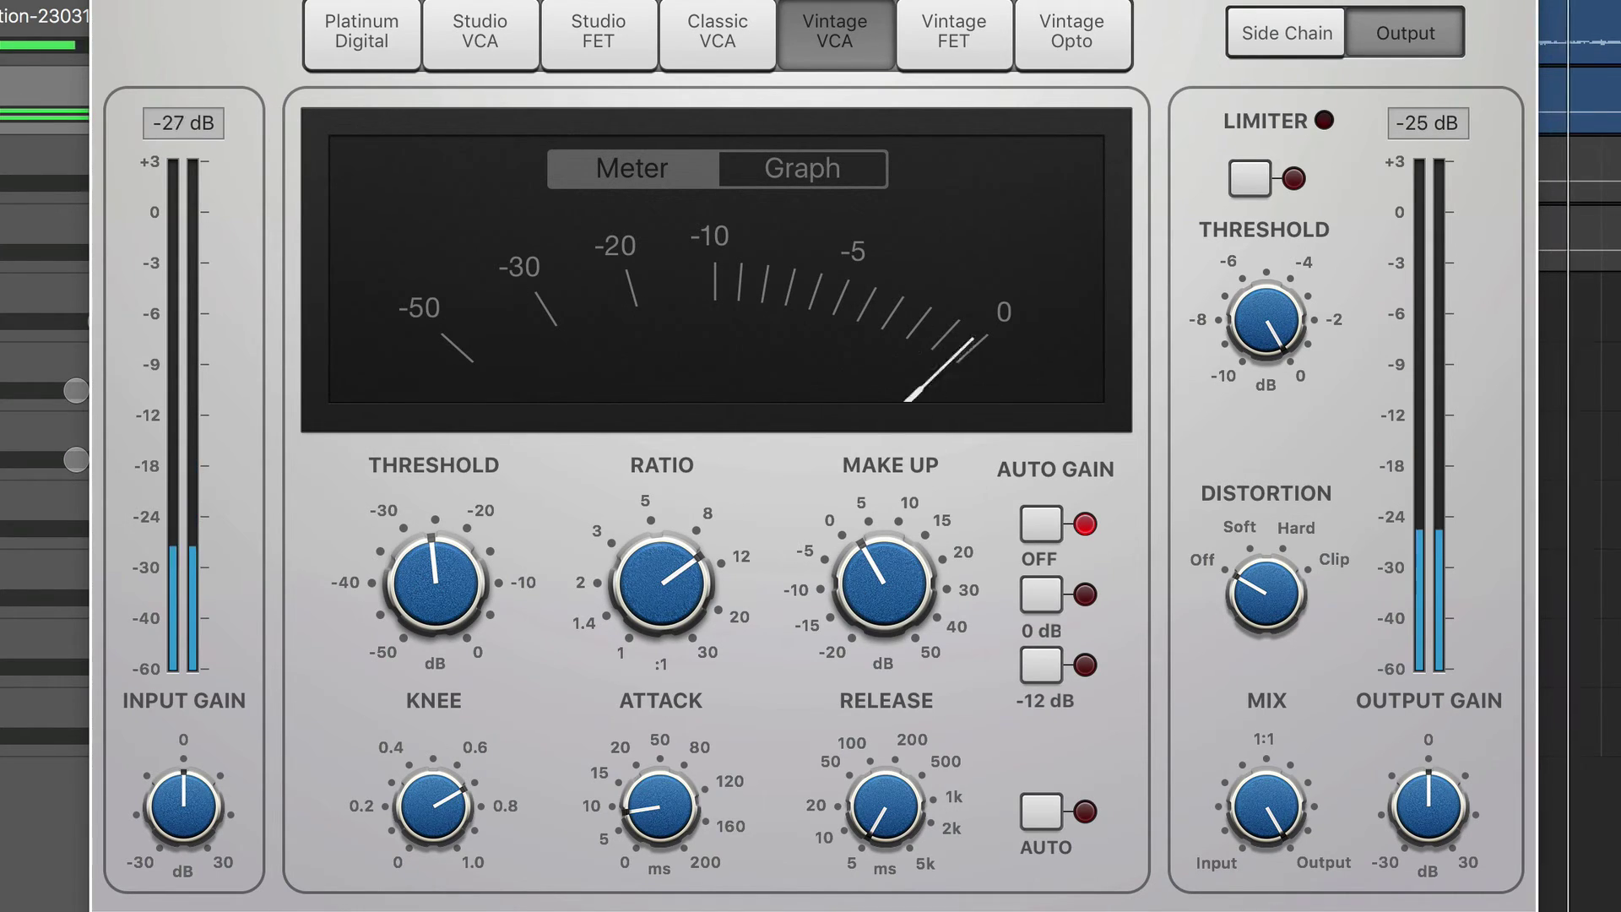
left_click_drag(870, 589, 878, 588)
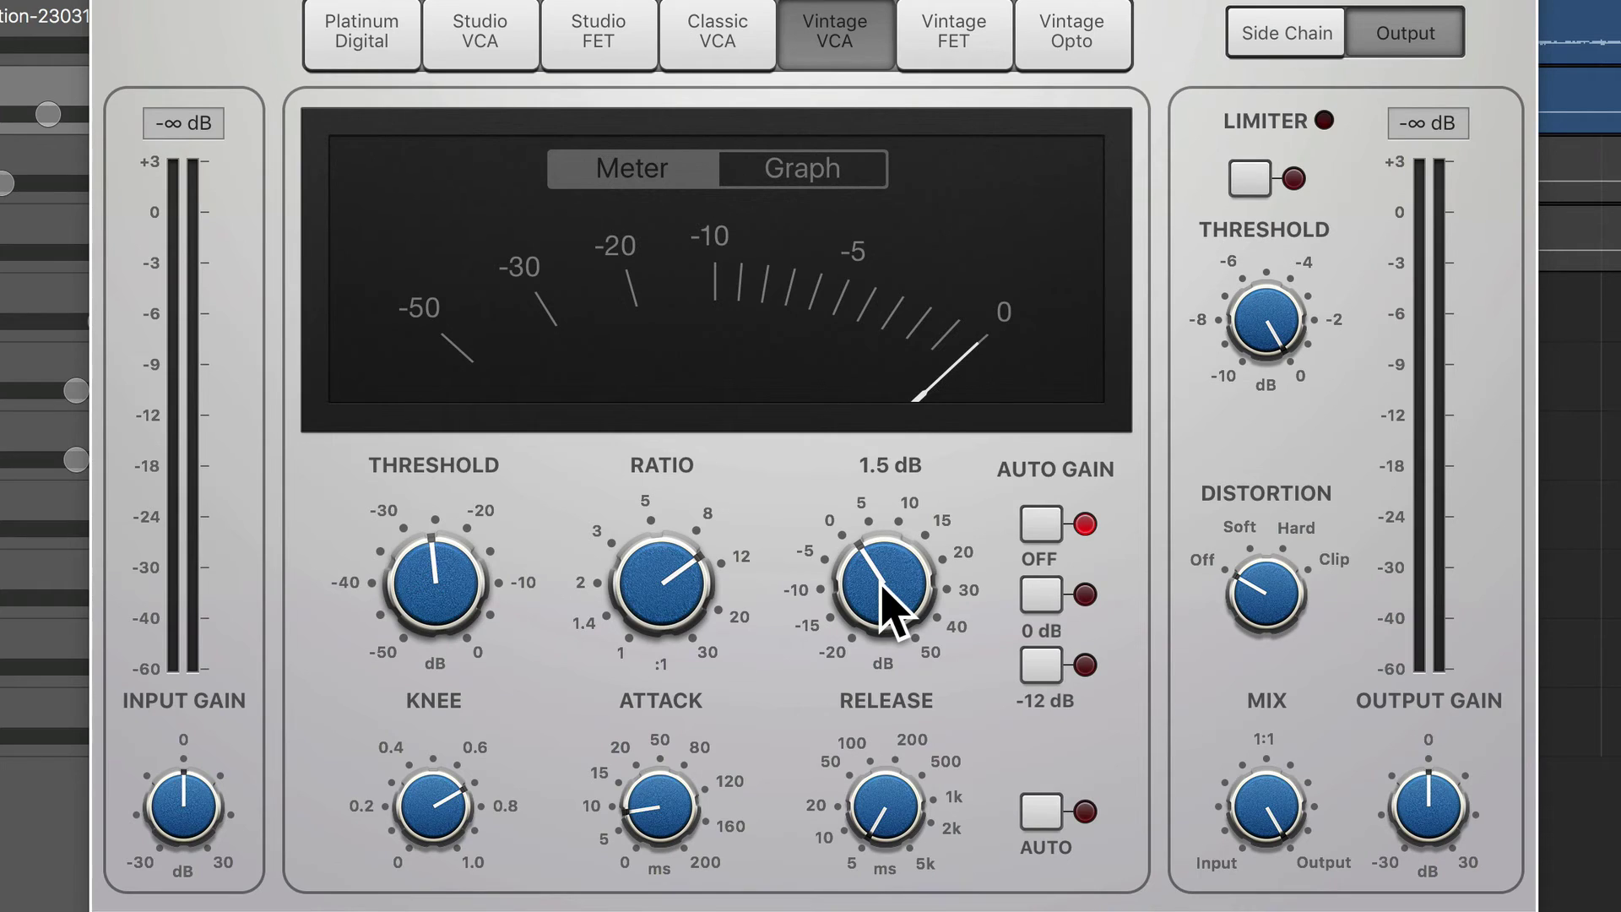
mouse_move(678, 825)
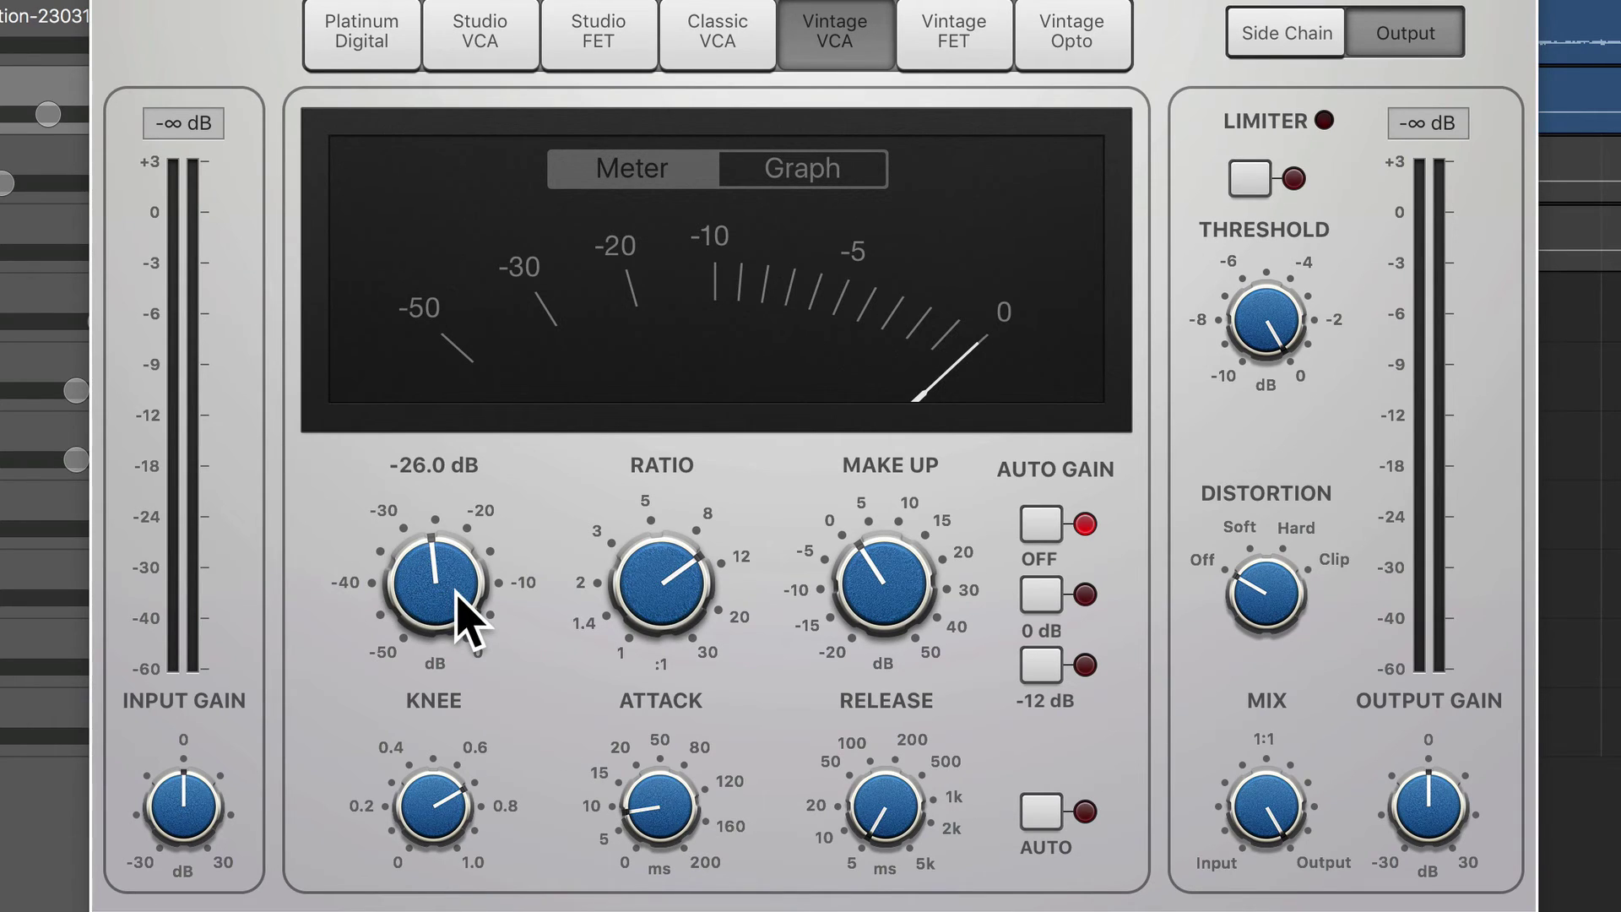
mouse_move(898, 608)
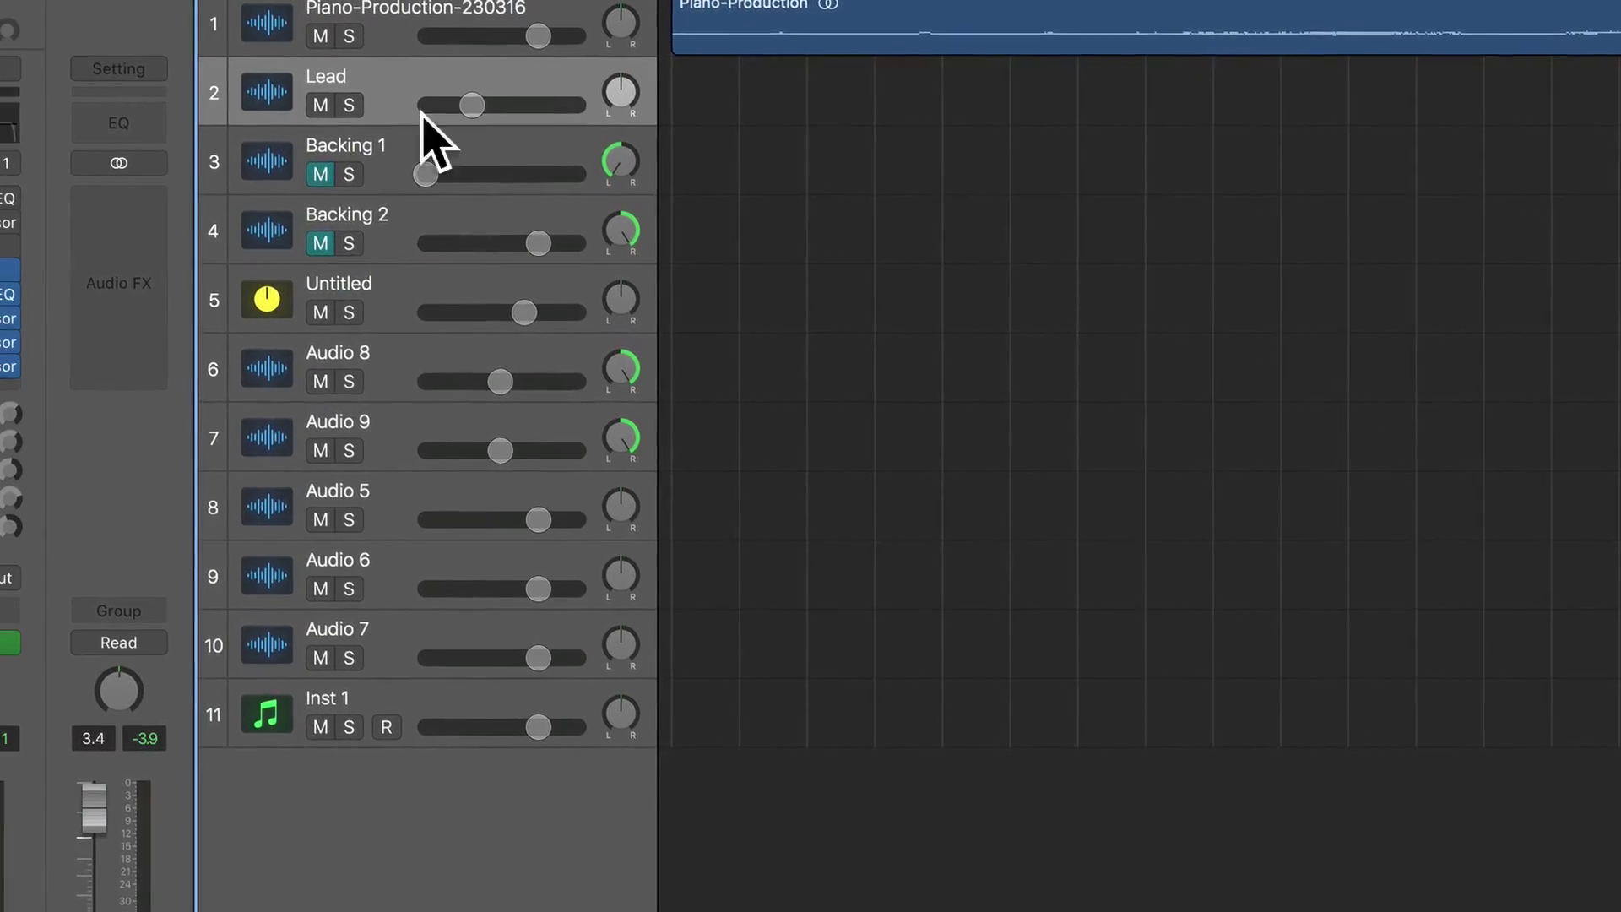
Step: Insert a stereo Compressor in a new Audio FX slot and switch it to Vintage FET
left_click(0, 385)
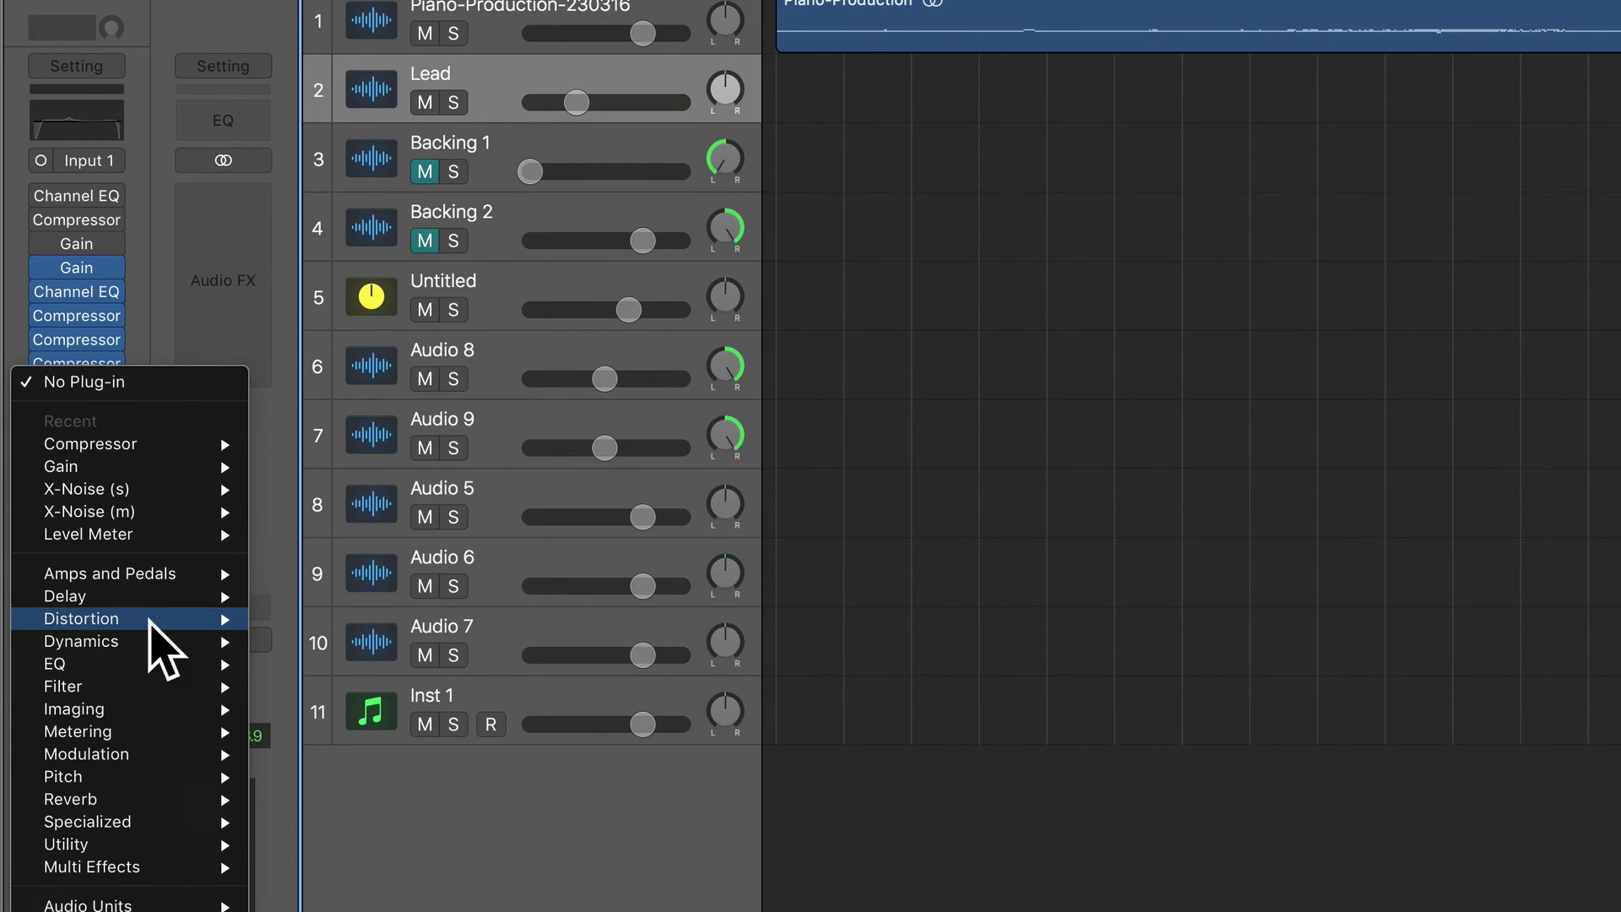
mouse_move(165, 641)
mouse_move(405, 663)
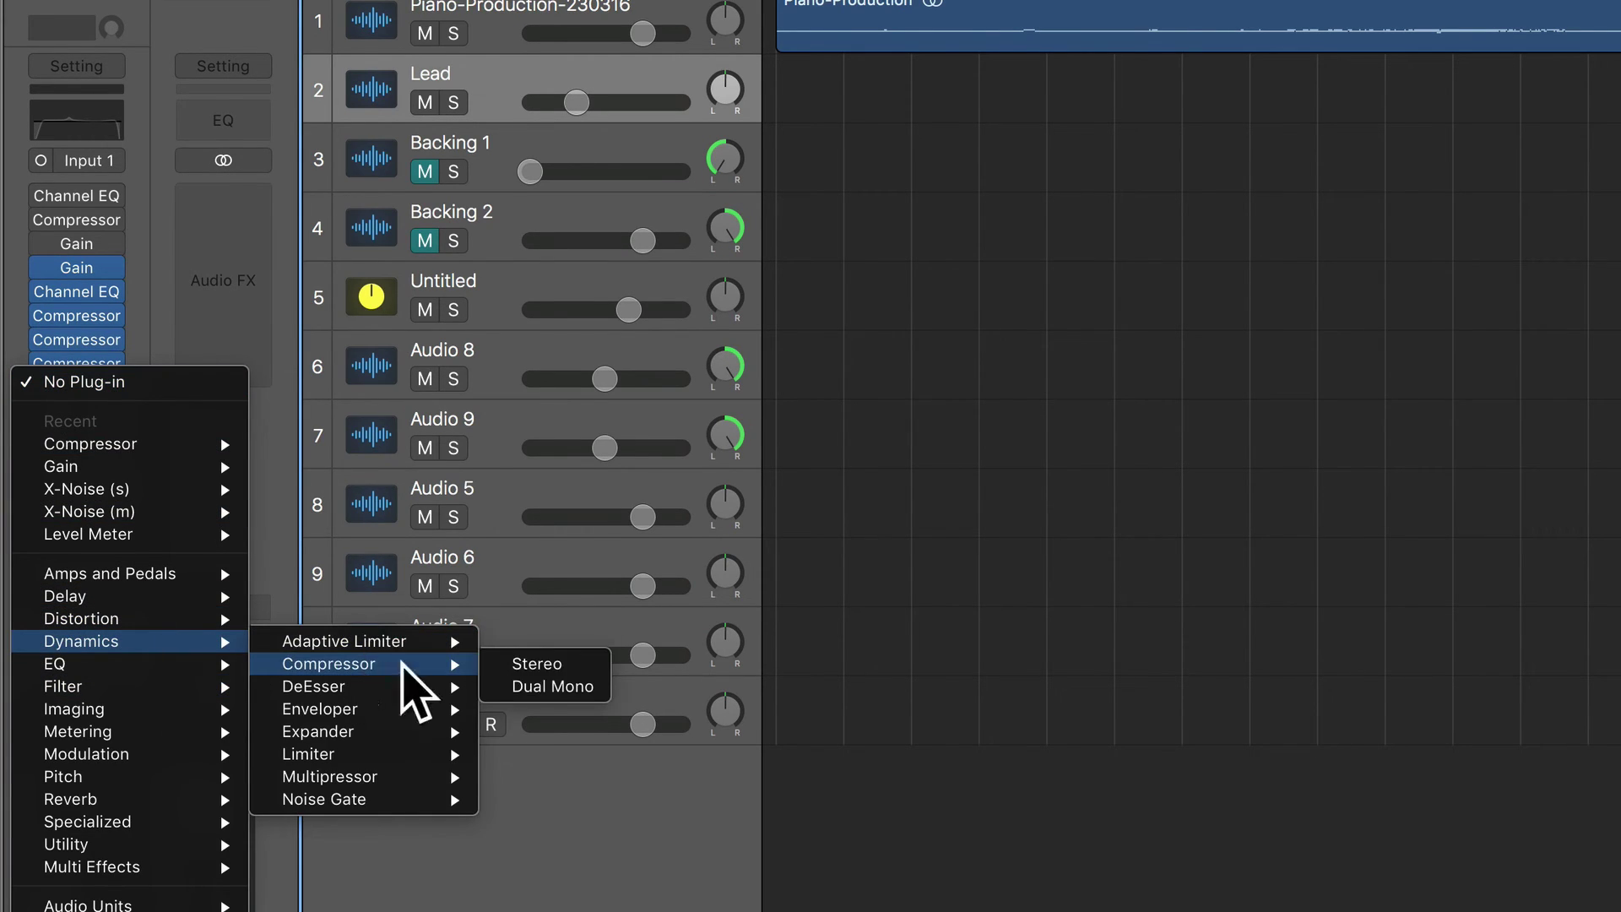
left_click(561, 664)
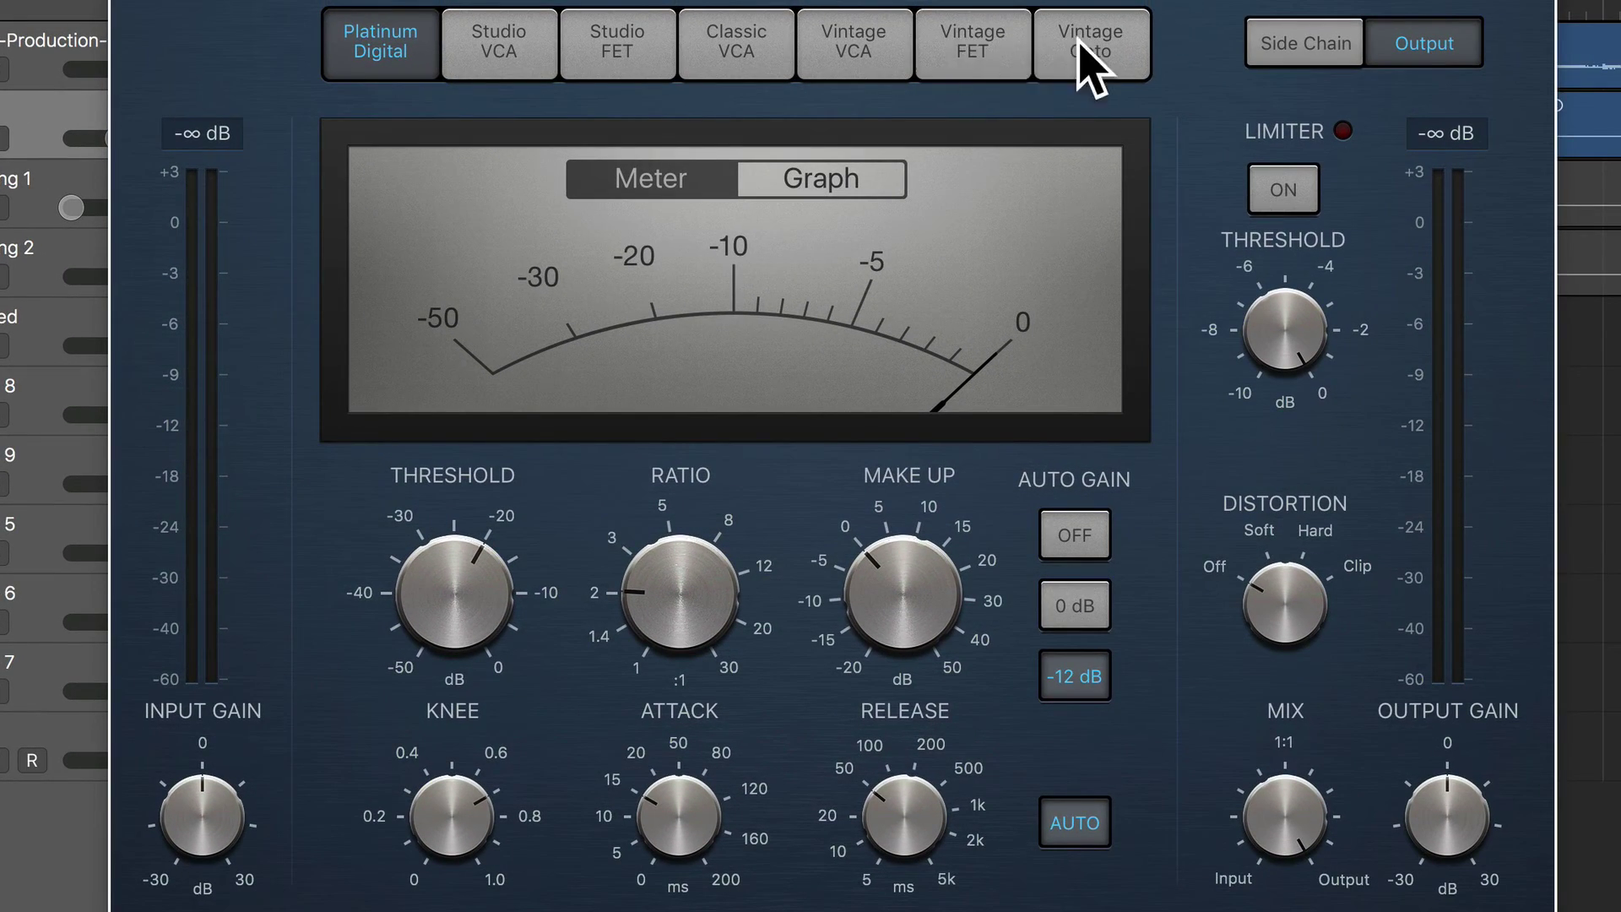
left_click(975, 44)
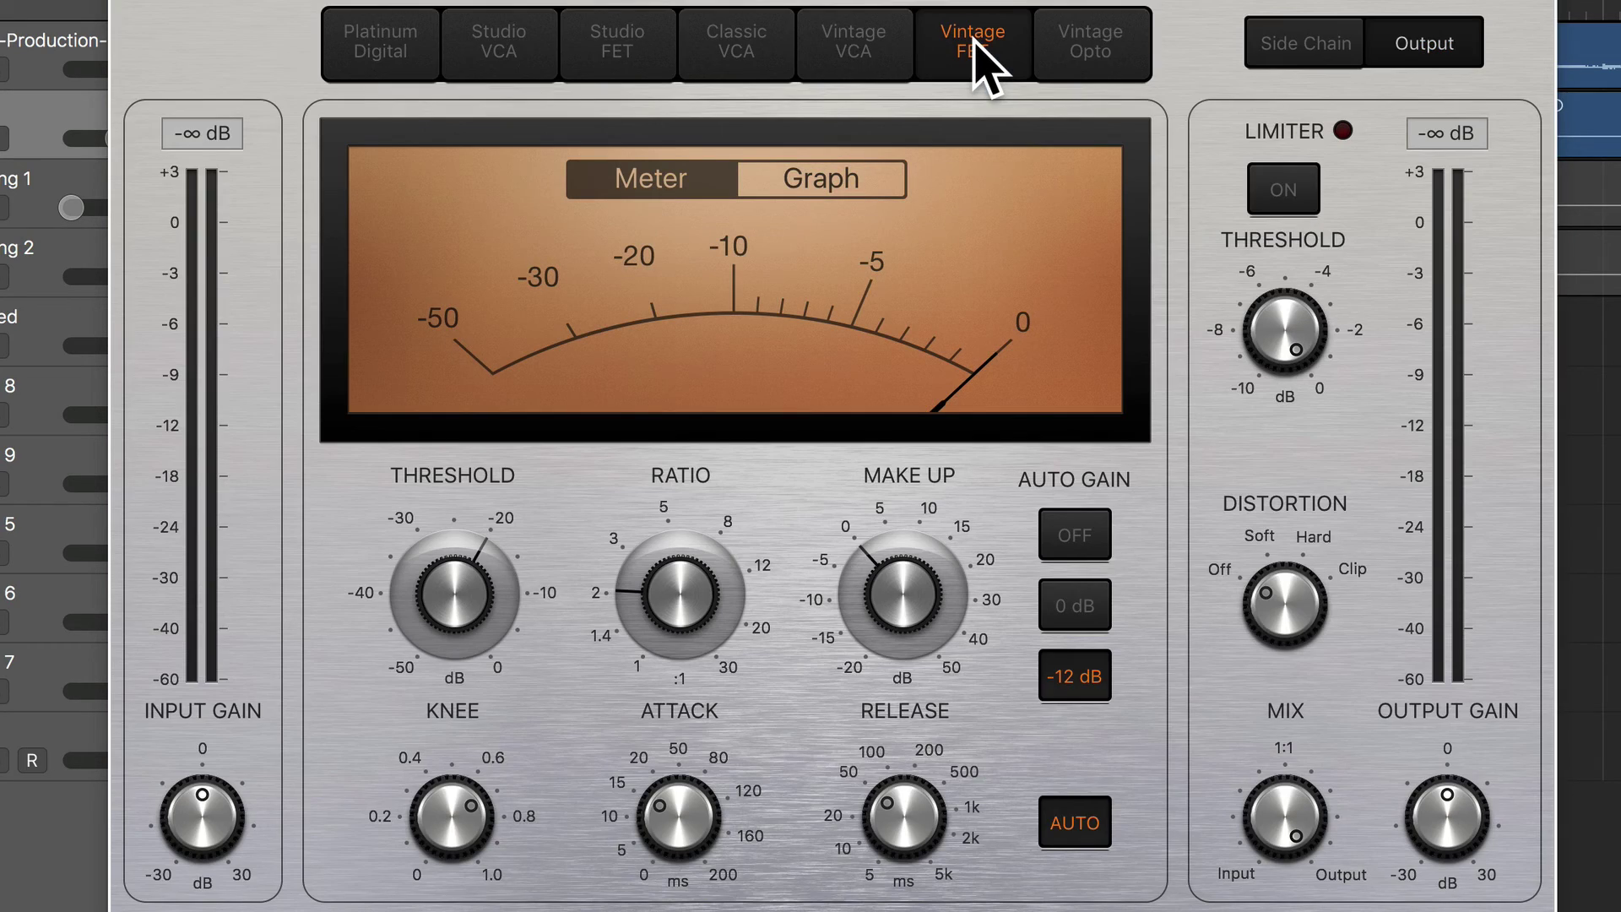
Step: Turn off Auto Gain and auto release, and shorten release and attack to a few milliseconds
left_click(1087, 540)
left_click(1085, 824)
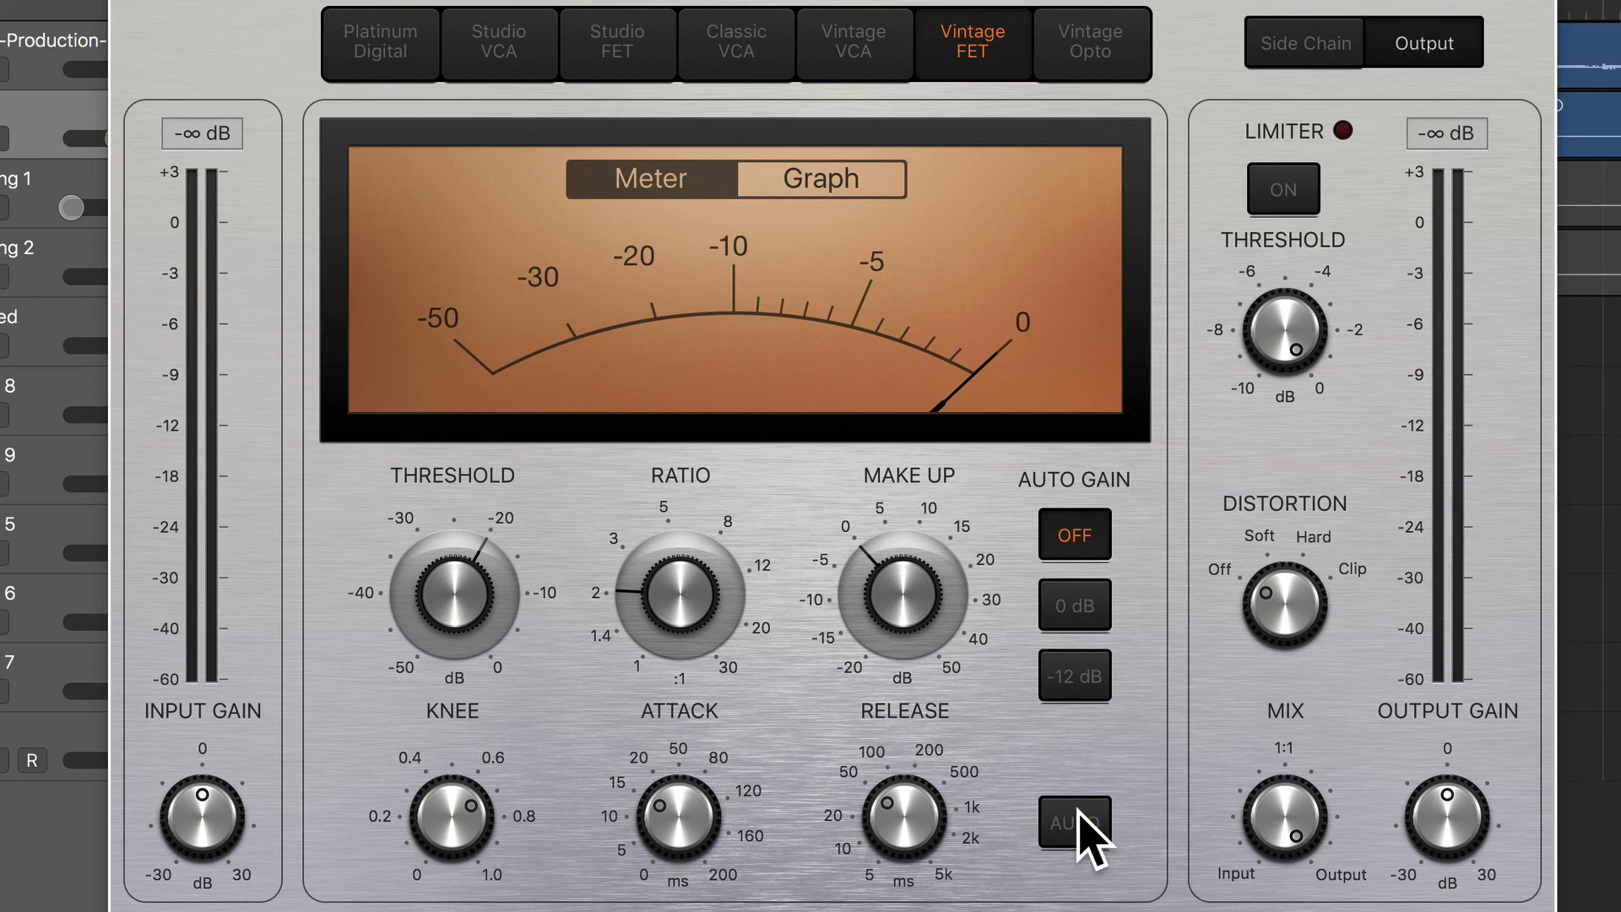
left_click_drag(902, 818, 827, 902)
left_click_drag(688, 814, 684, 908)
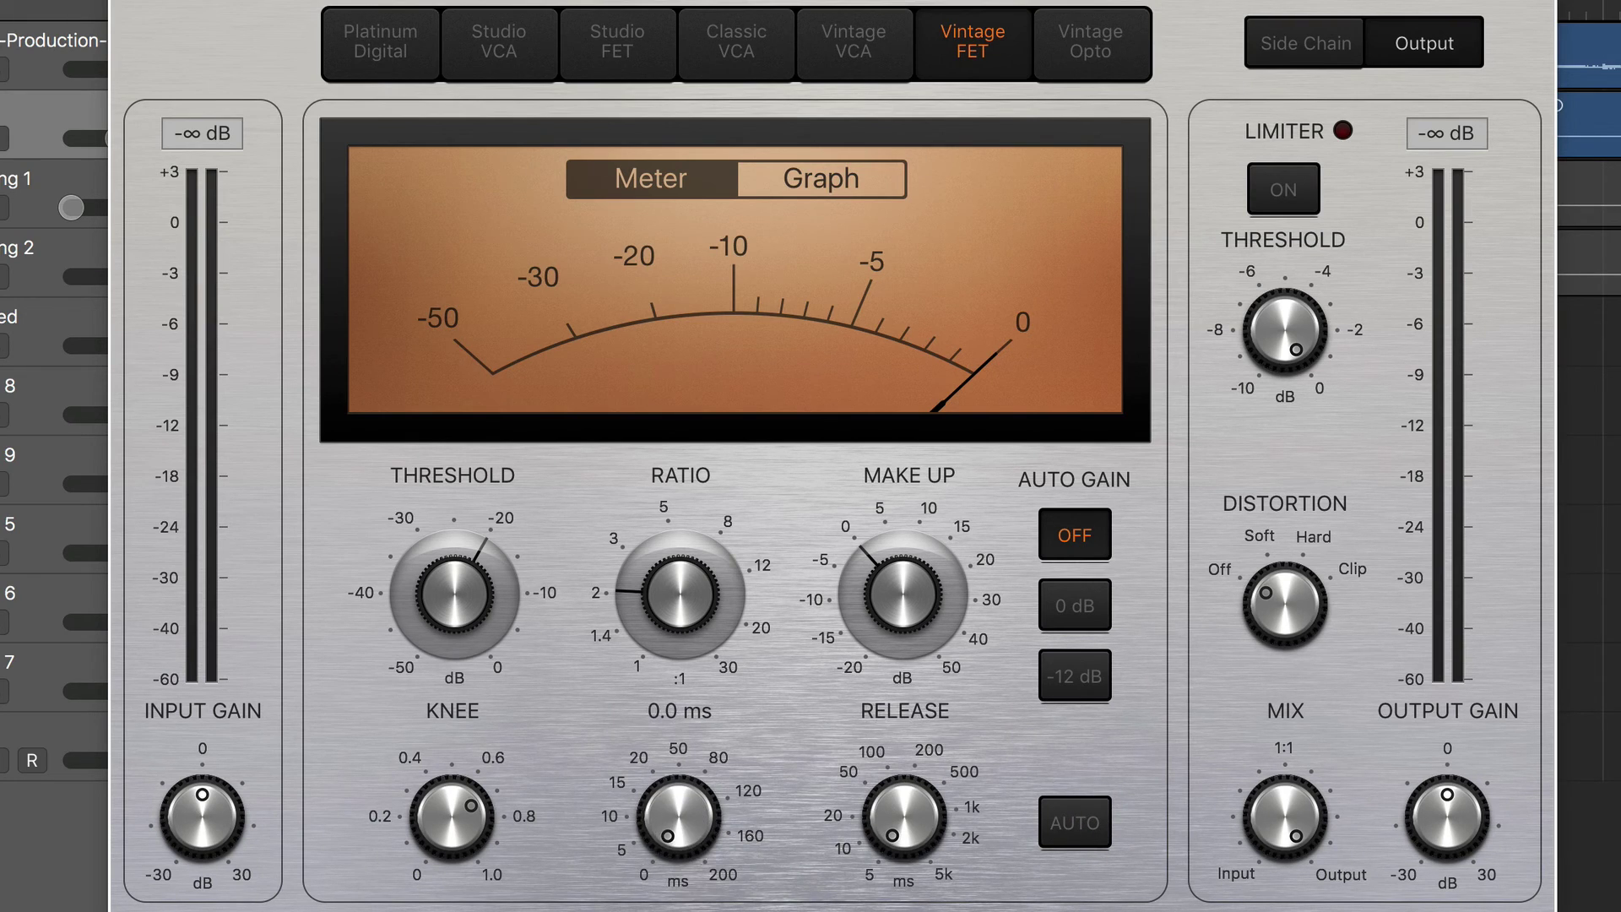
Step: Set the Vintage FET ratio to about 10:1, threshold -30.5 dB, and make-up around 2 dB
left_click_drag(680, 615, 561, 489)
left_click_drag(473, 614, 543, 645)
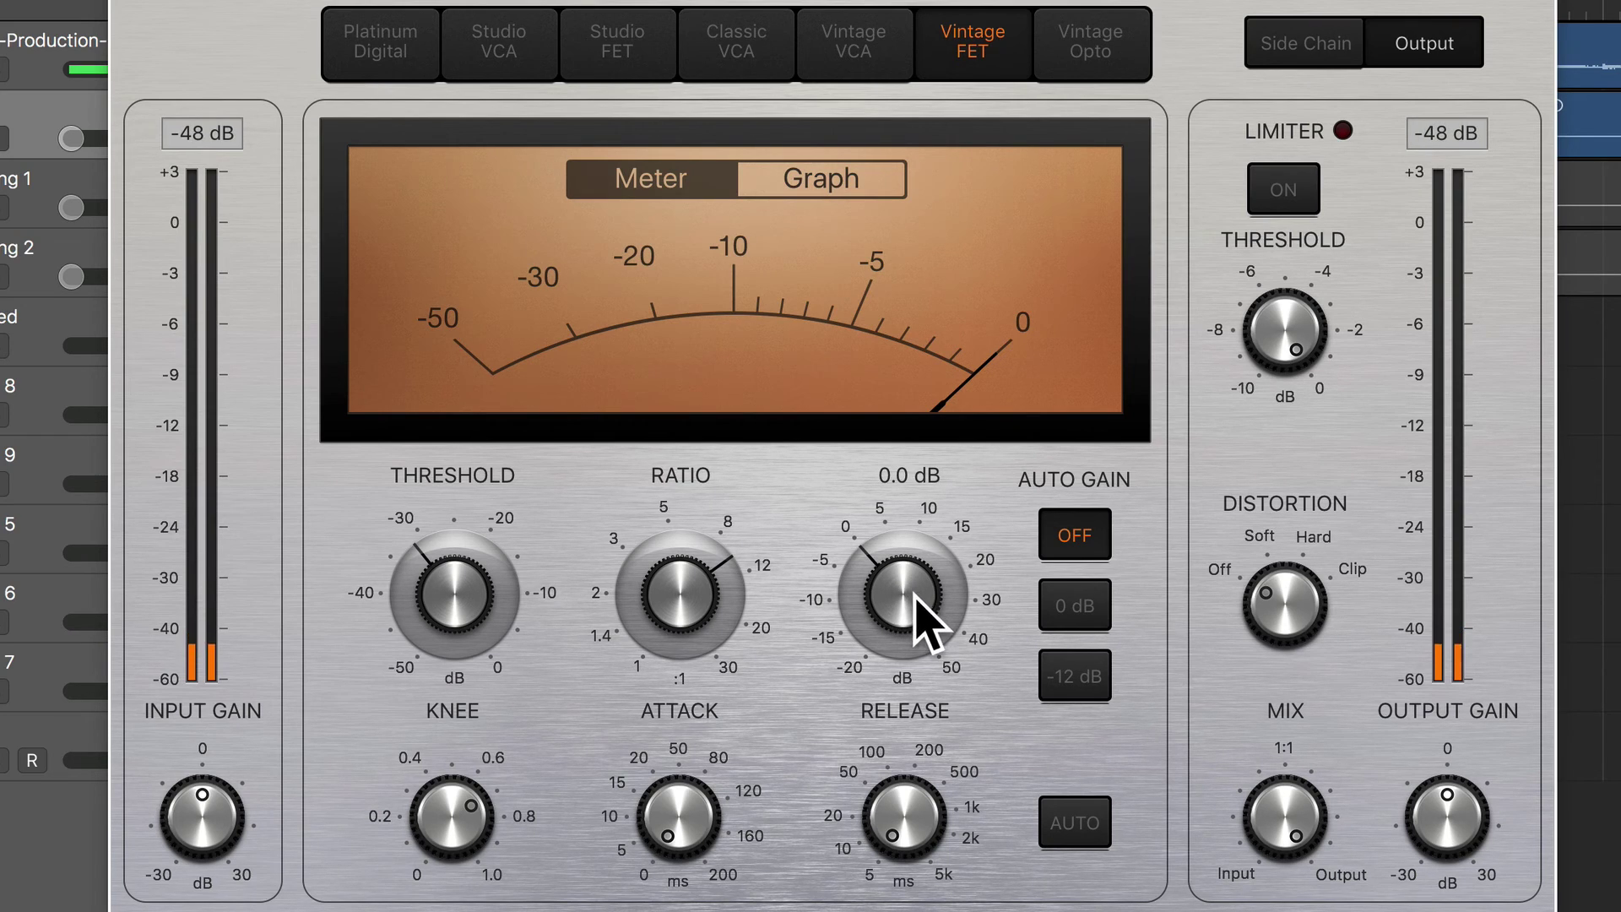
left_click_drag(916, 594, 913, 573)
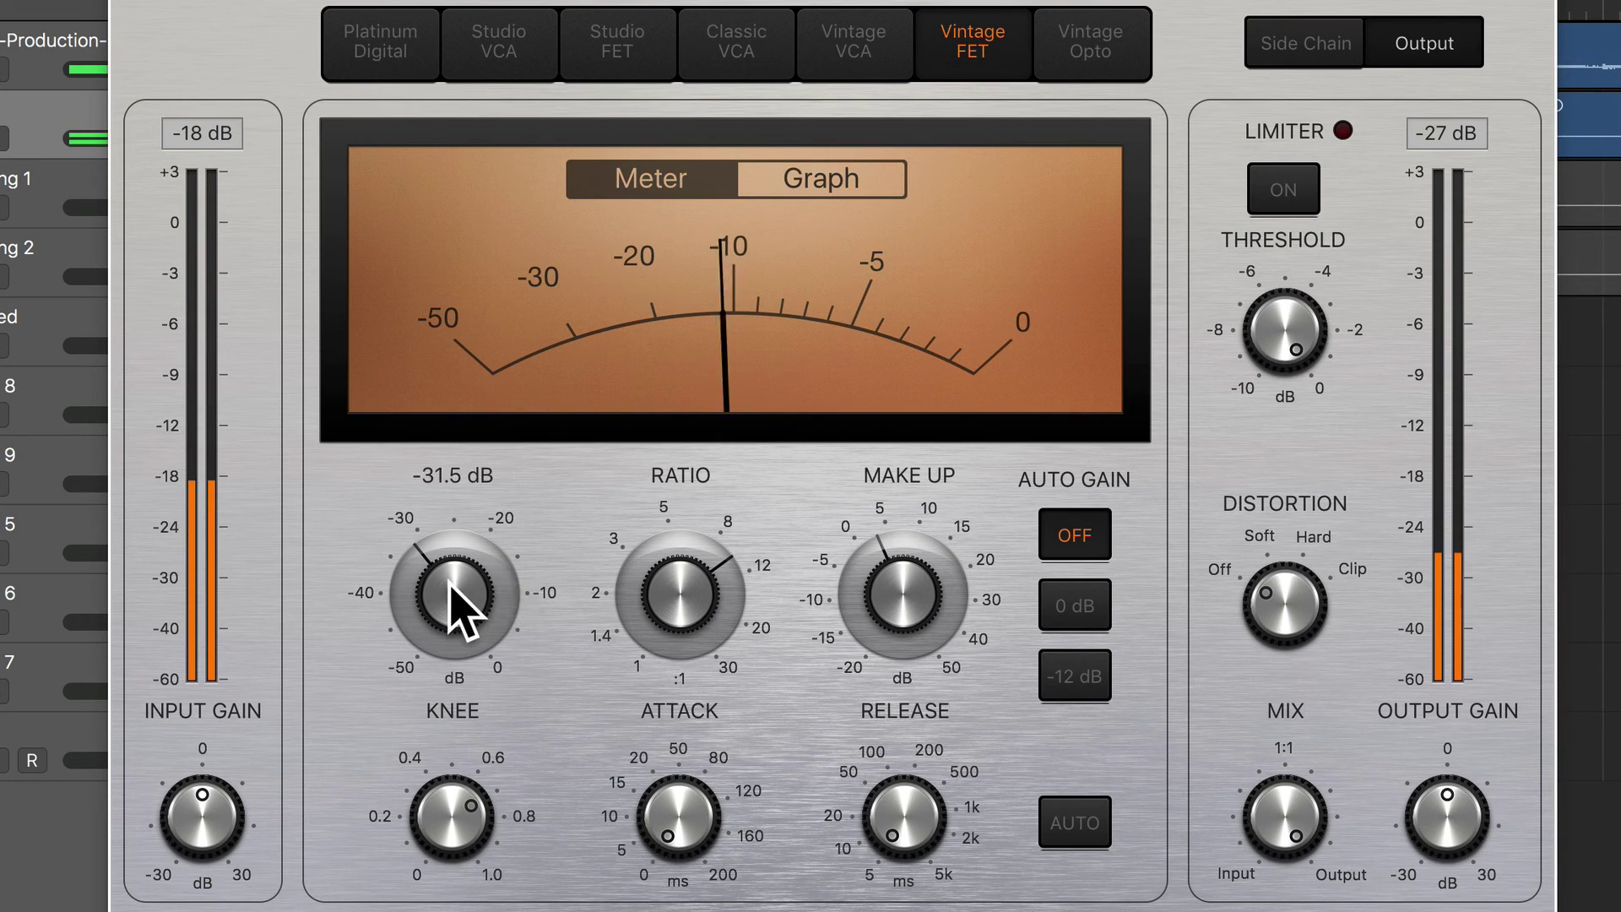
left_click_drag(460, 604, 460, 601)
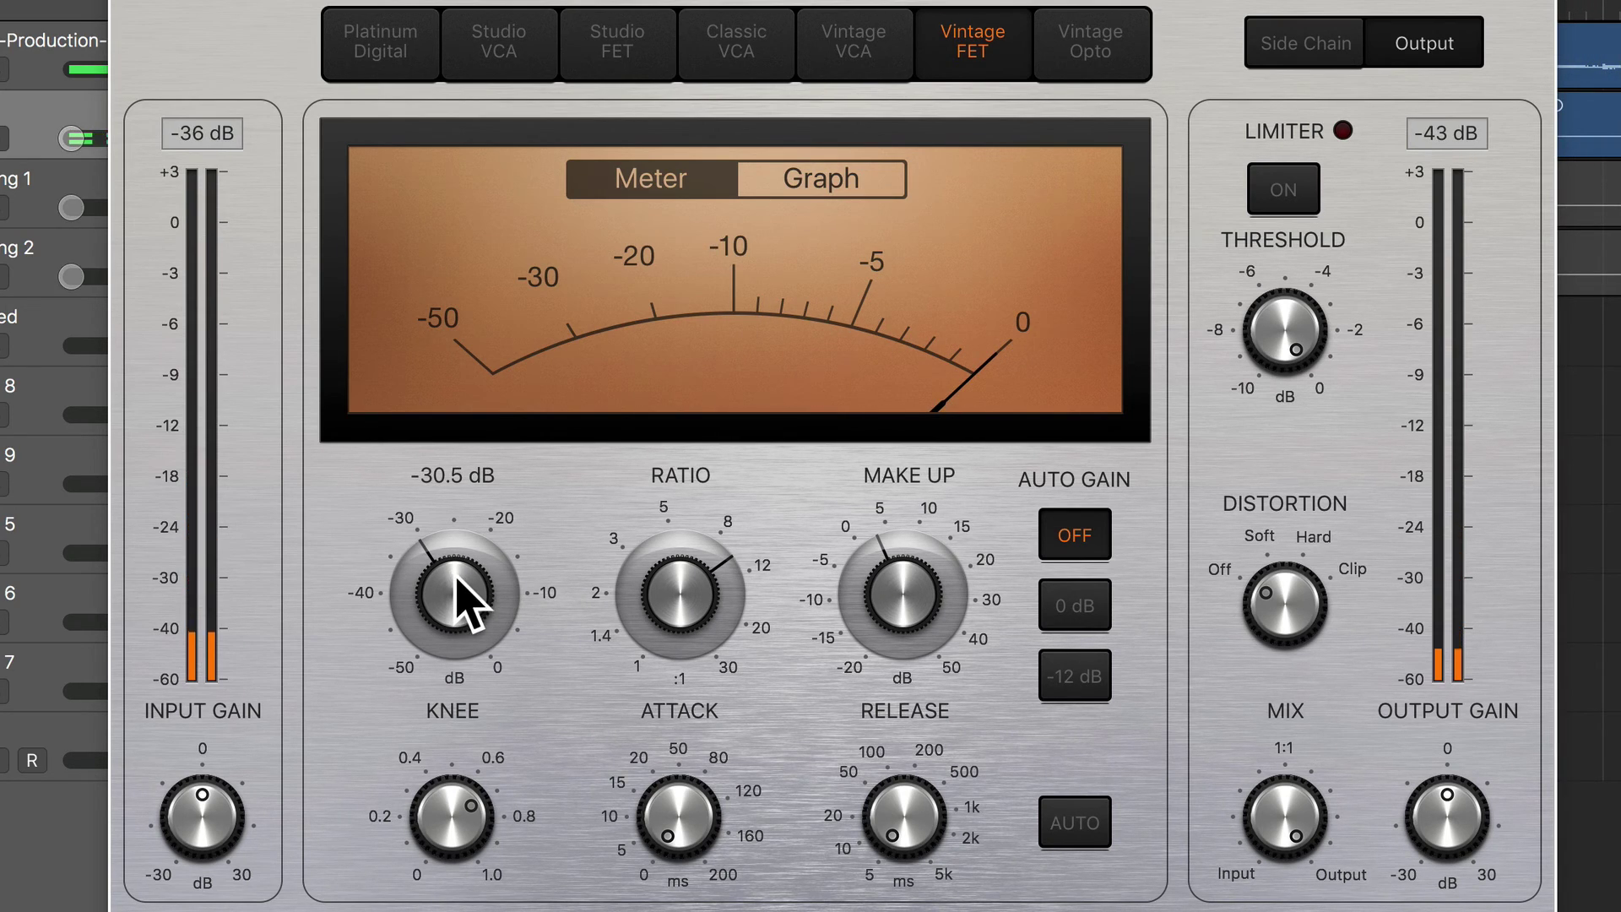
Step: Audition Platinum Digital and Vintage FET, then settle on the Vintage Opto model
left_click(400, 53)
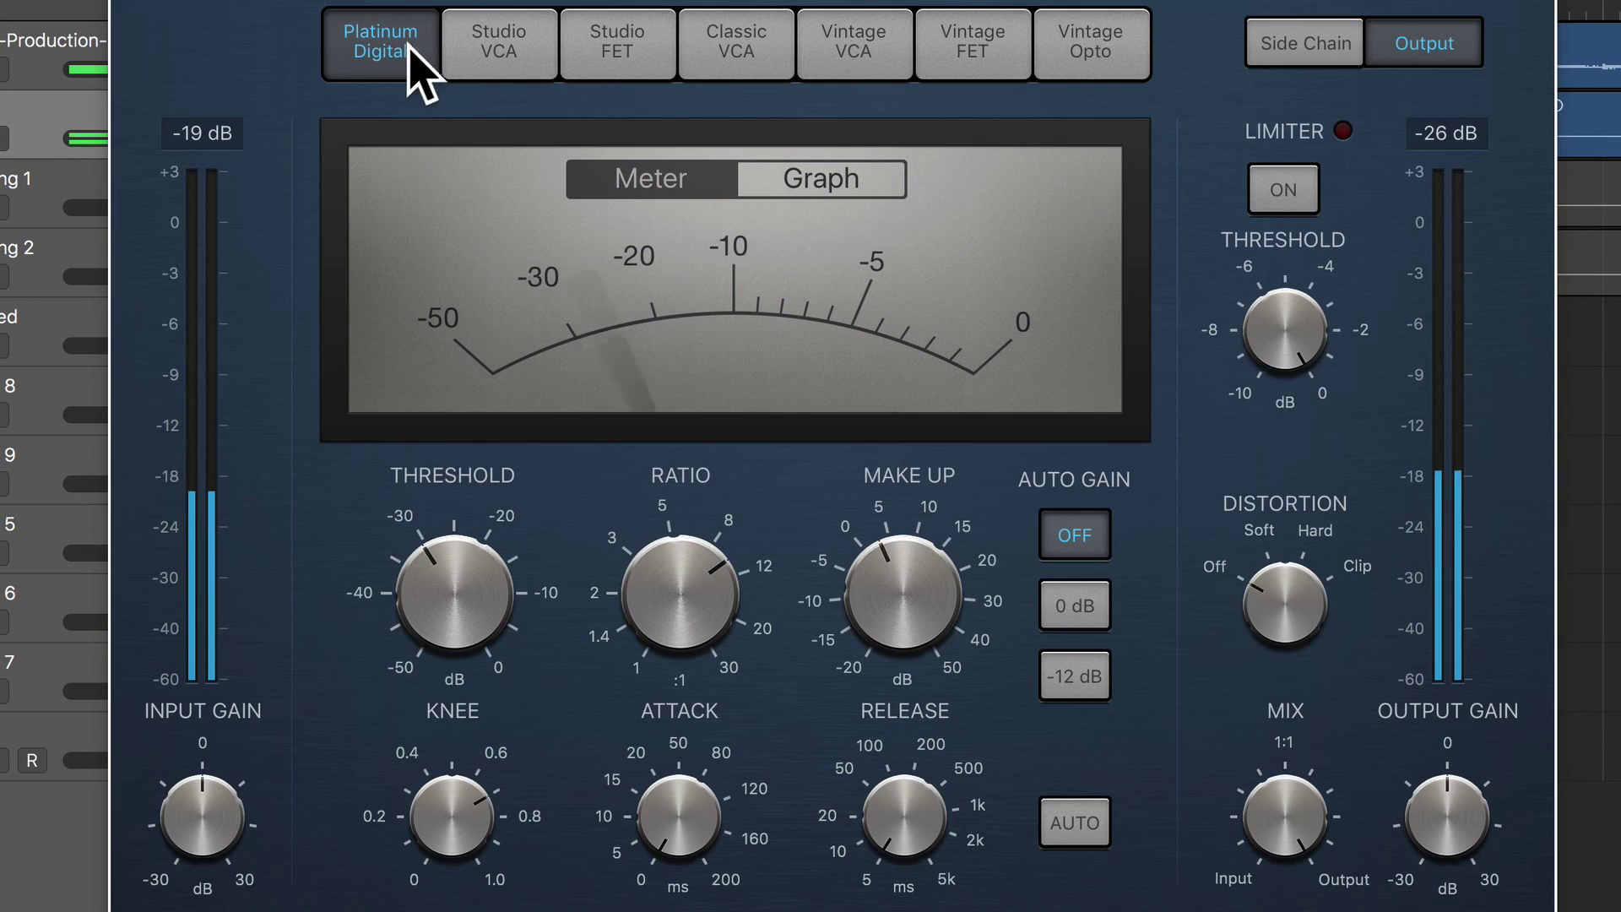
left_click(985, 49)
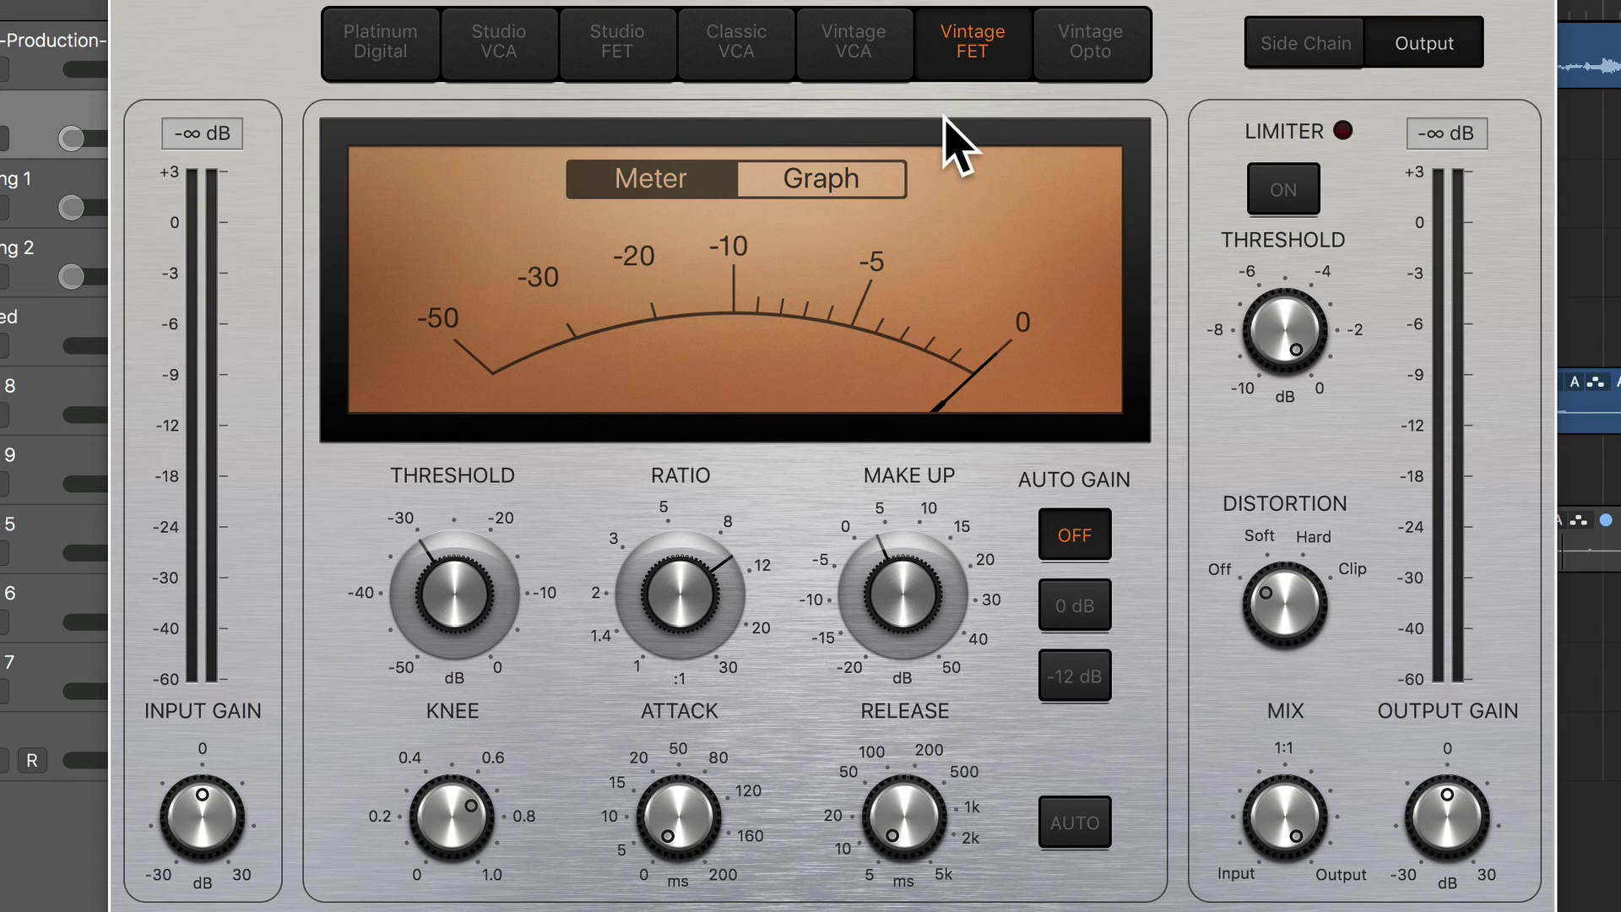
left_click(1114, 59)
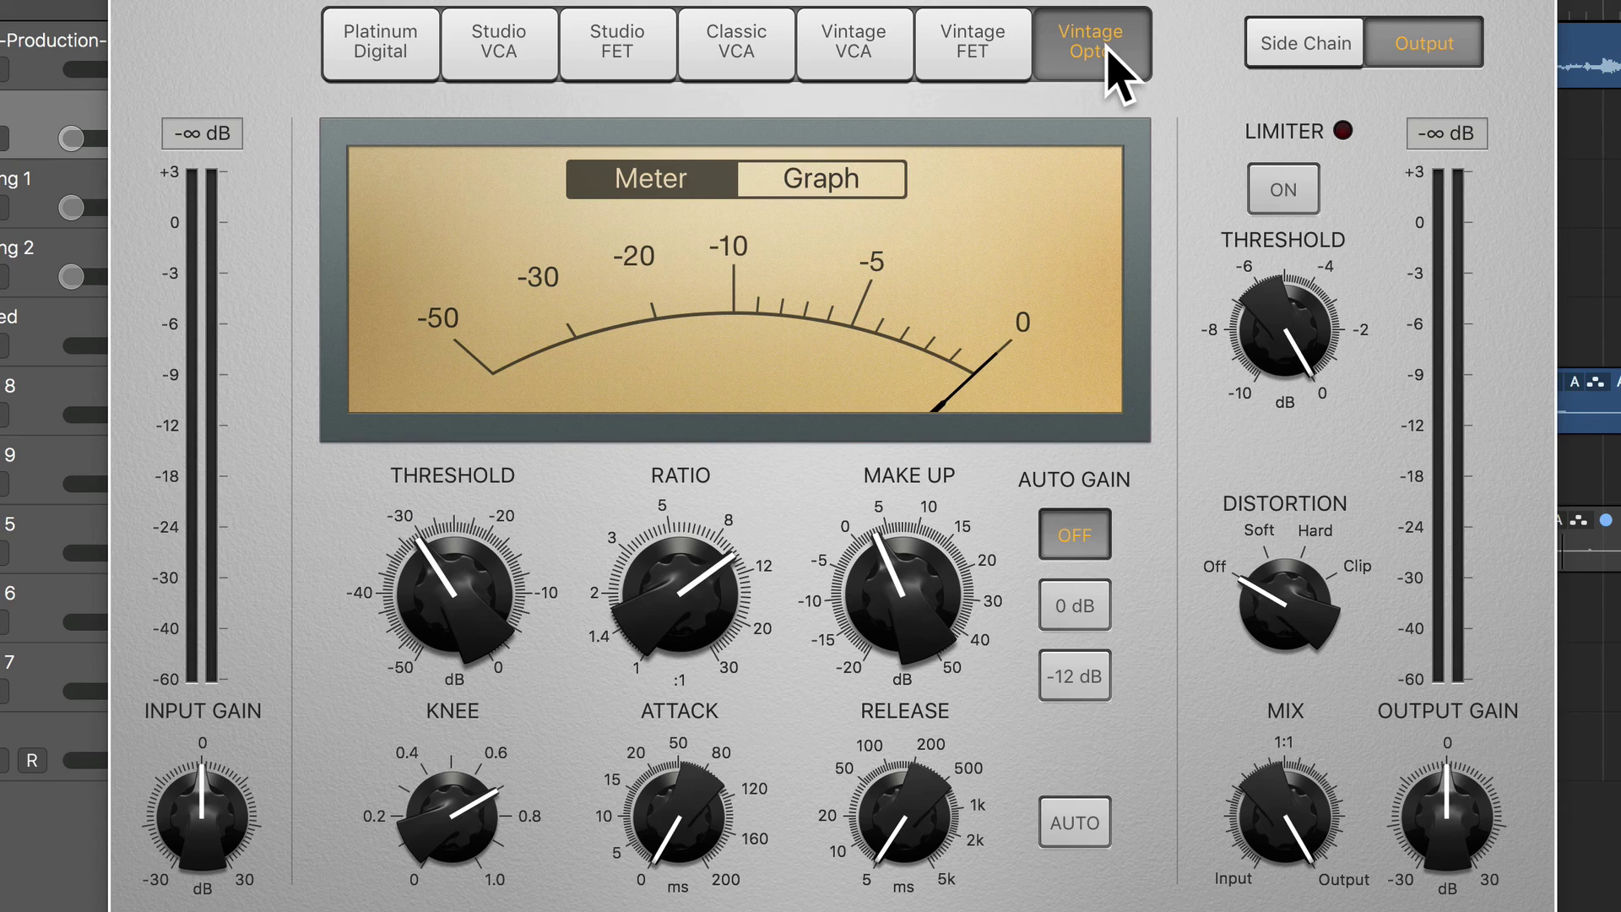
Step: While the vocal plays, raise the Vintage Opto threshold to -25.0 dB and drop make-up to 1.0 dB
key("space")
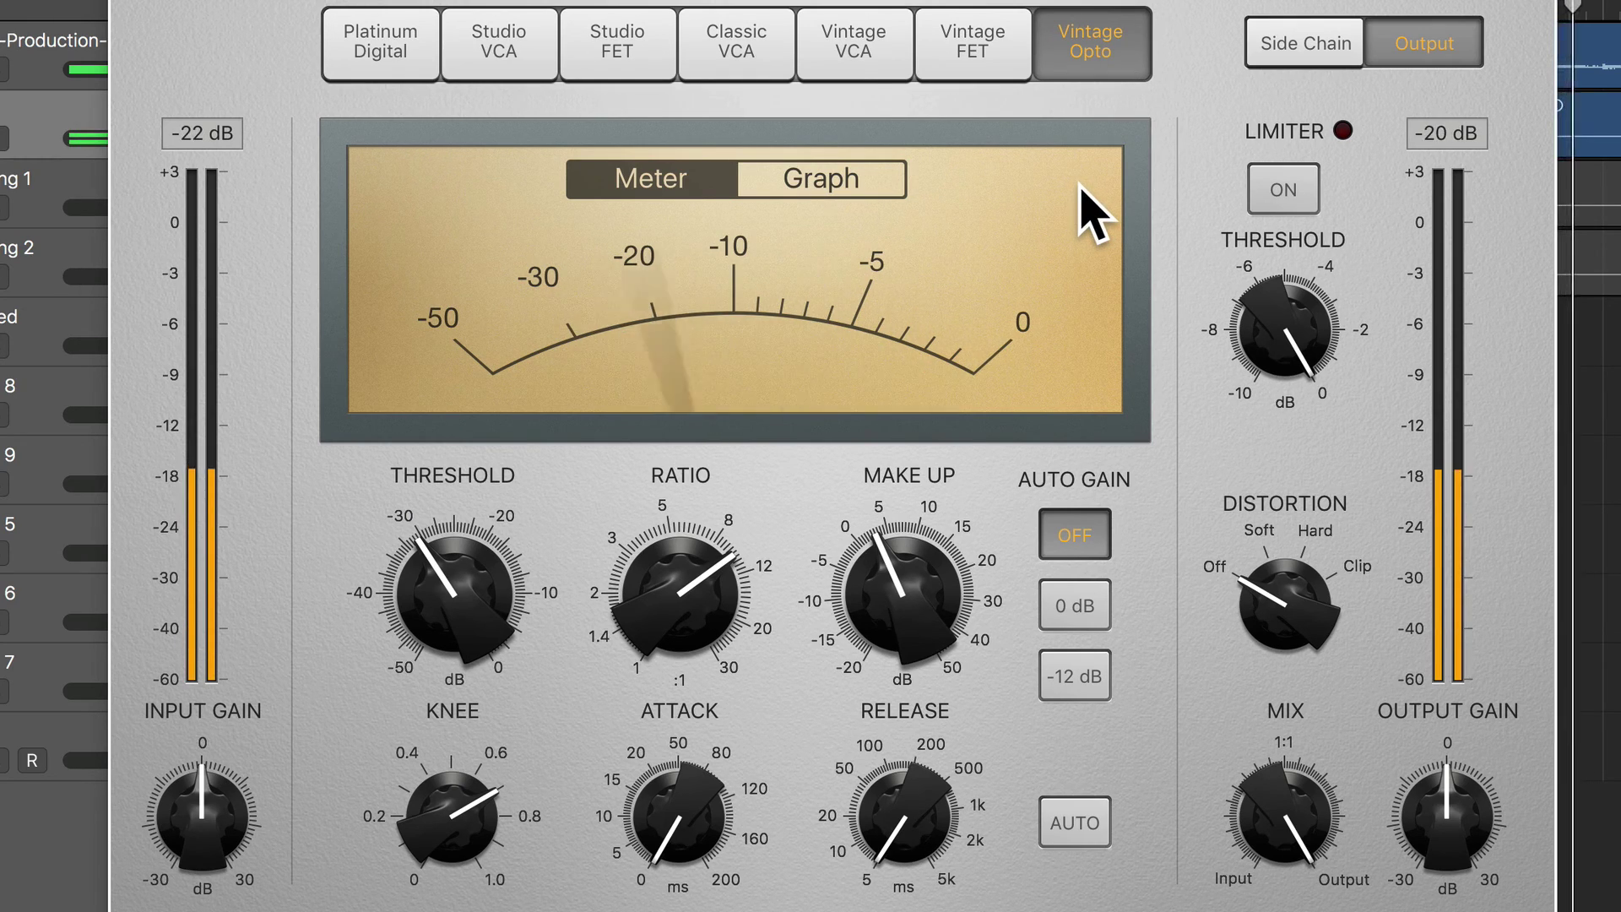
mouse_move(436, 548)
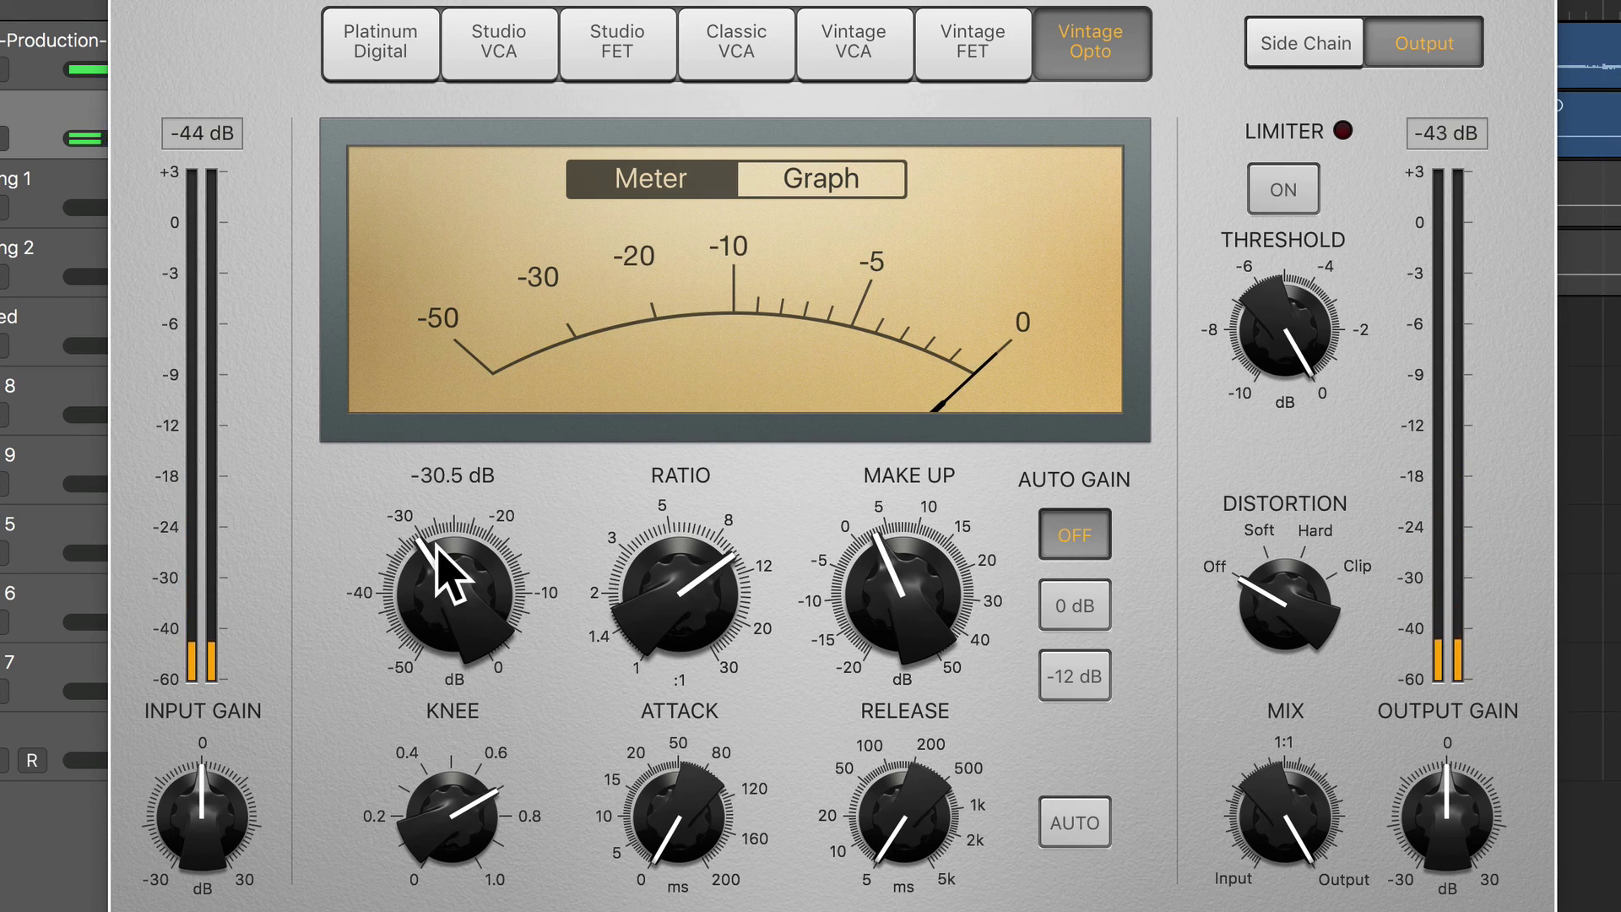
mouse_move(436, 547)
left_mouse_down()
mouse_move(448, 582)
mouse_move(448, 551)
left_mouse_up()
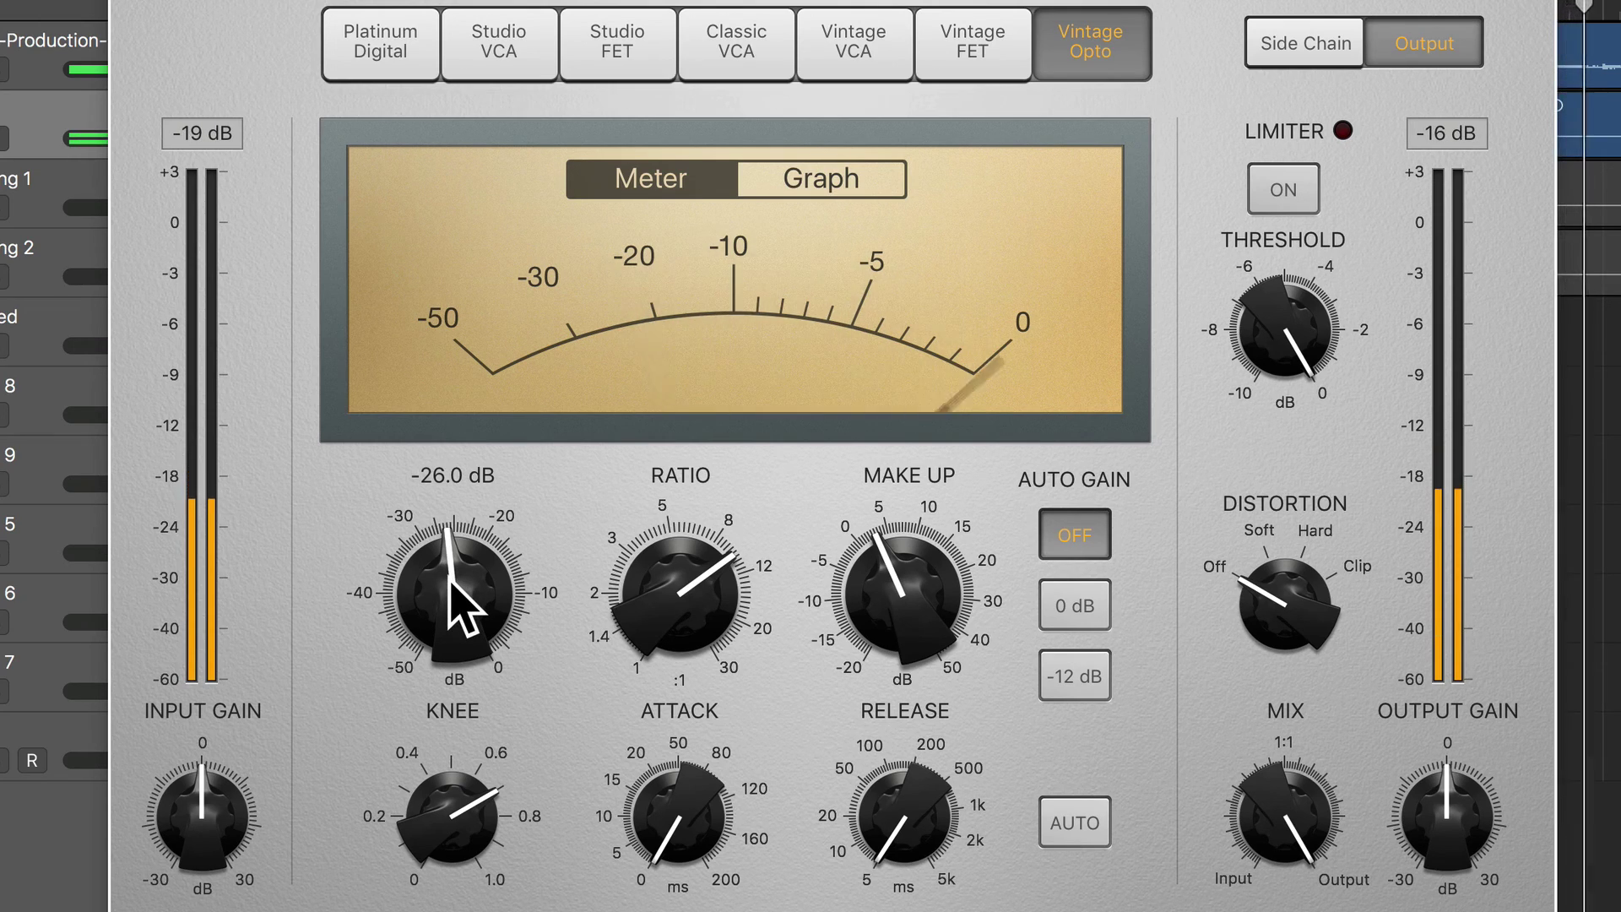
left_click_drag(463, 616, 470, 594)
scroll(908, 625, "down", 4)
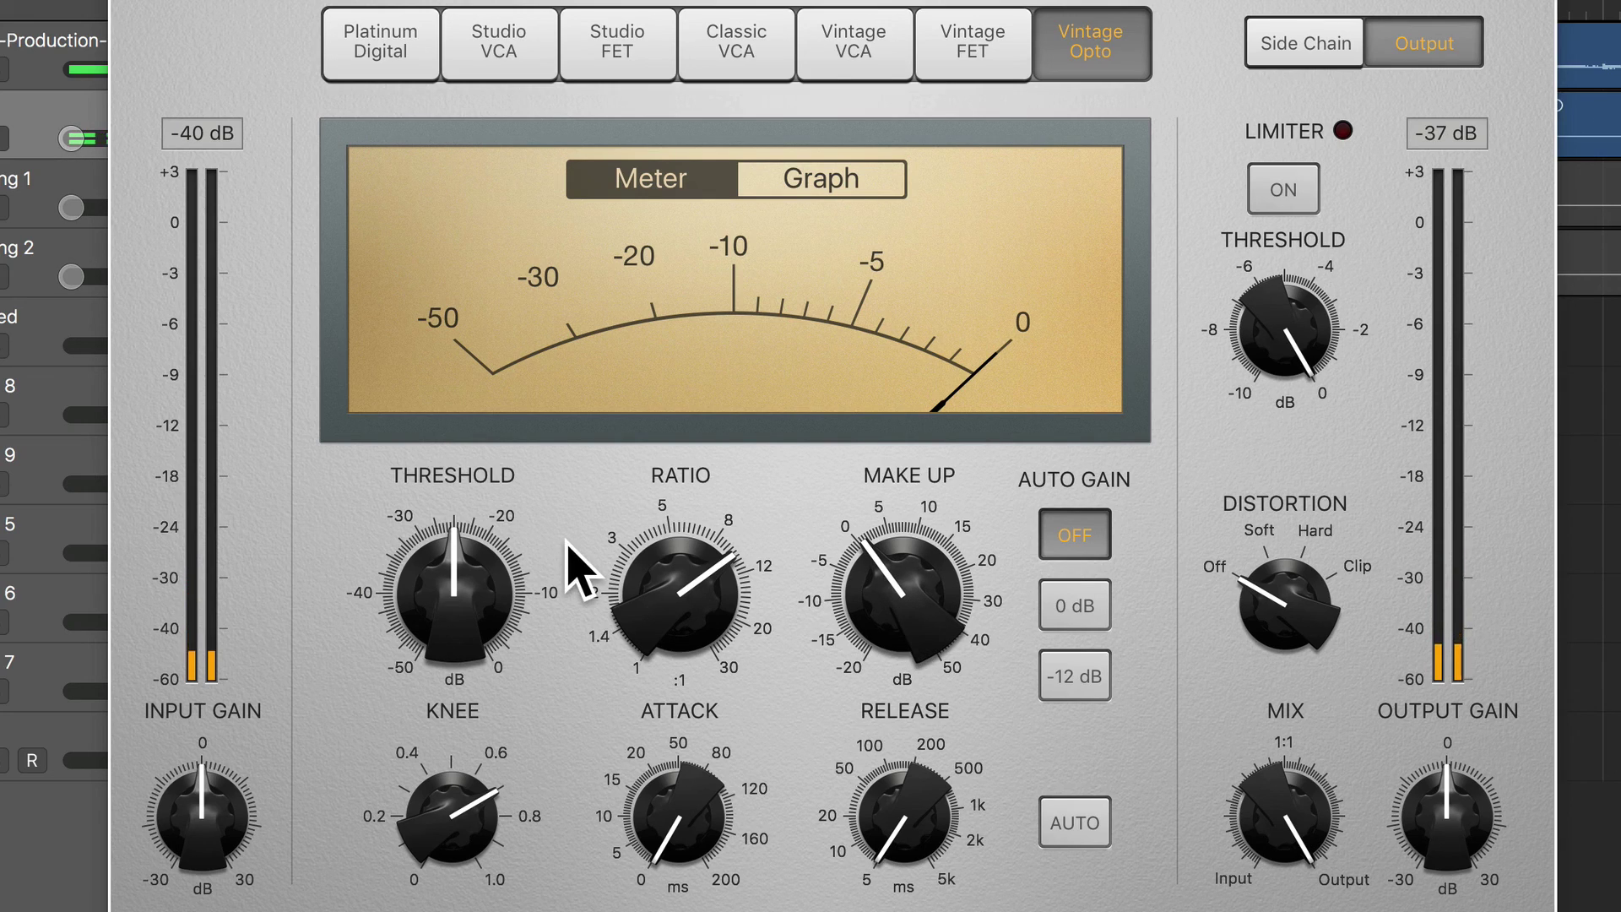
mouse_move(481, 581)
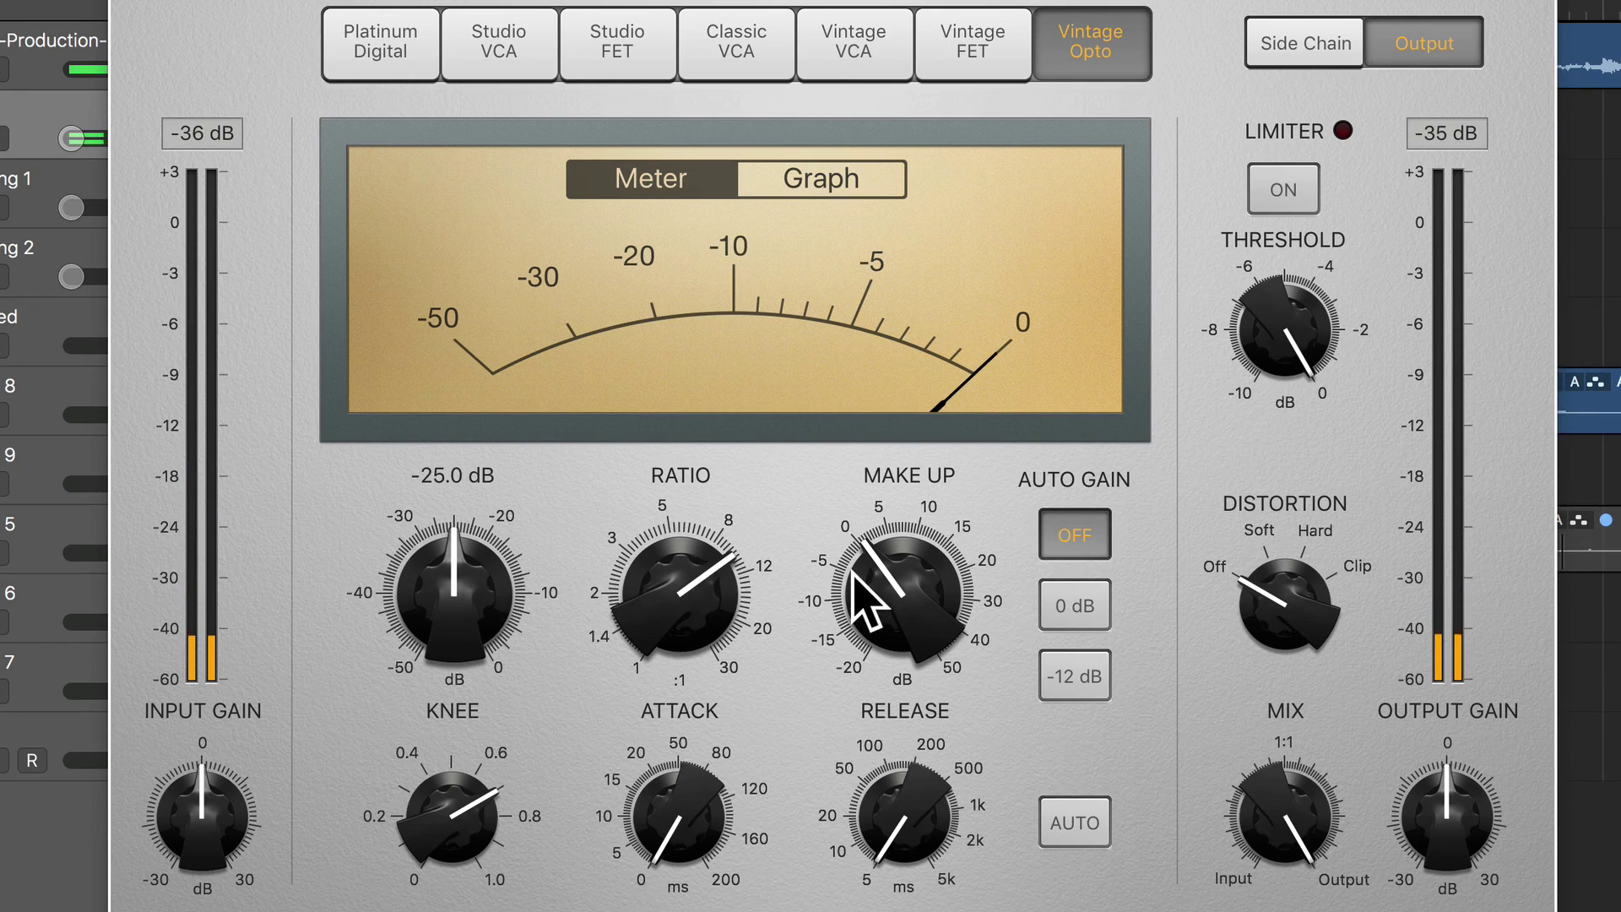
mouse_move(855, 576)
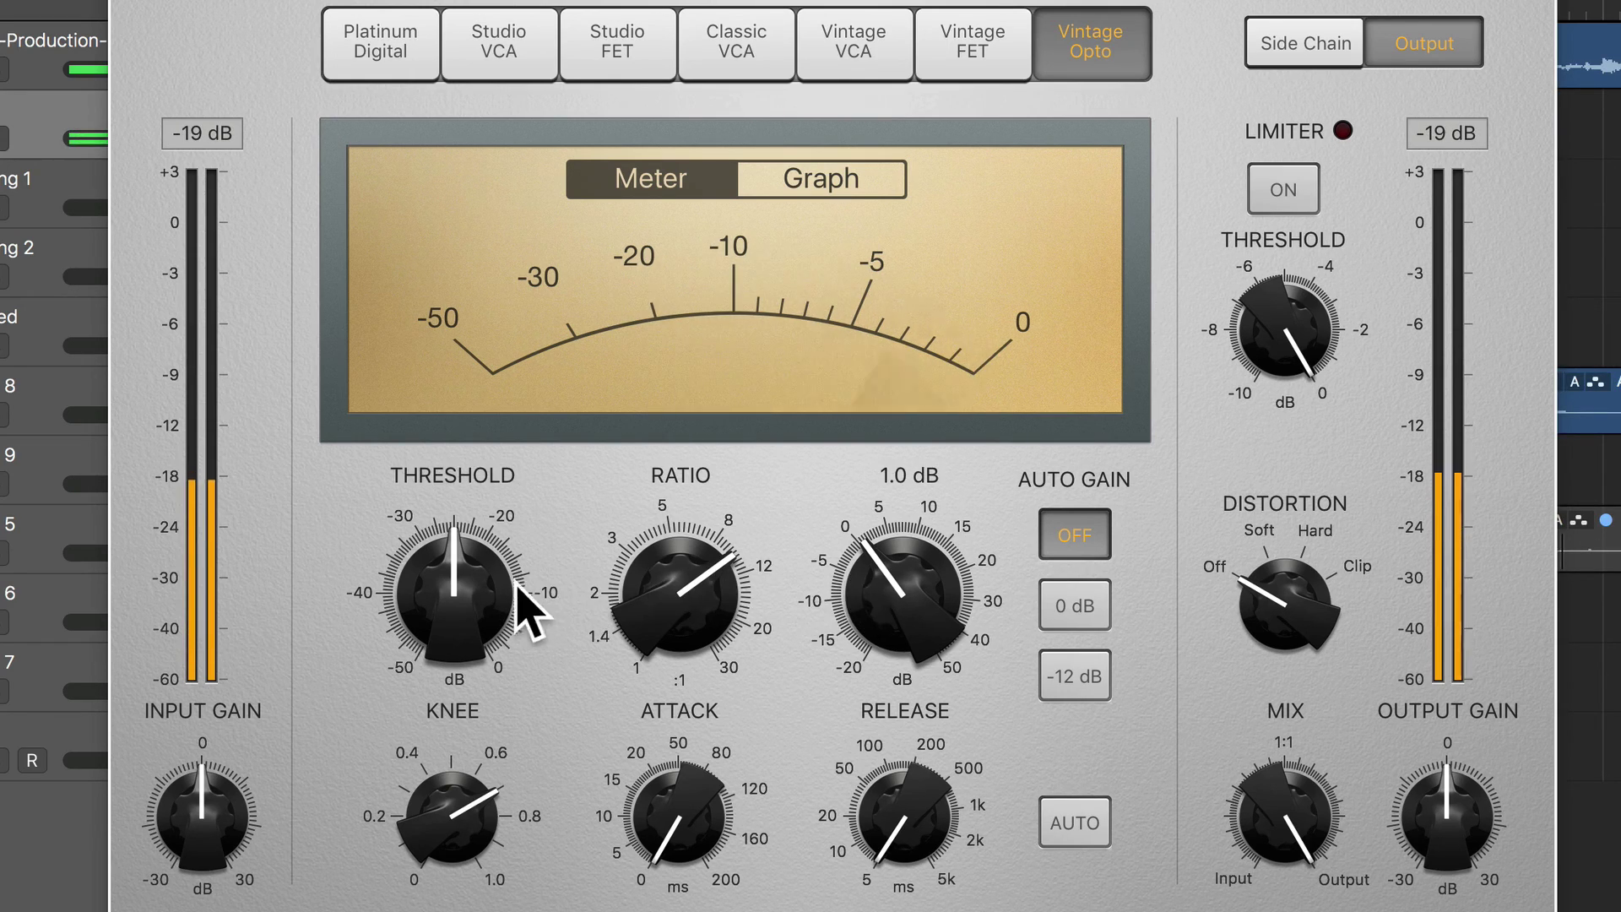
Step: Give the Vintage Opto compressor a 5.0 ms attack and raise its ratio to 10.0:1
left_click_drag(679, 796, 677, 762)
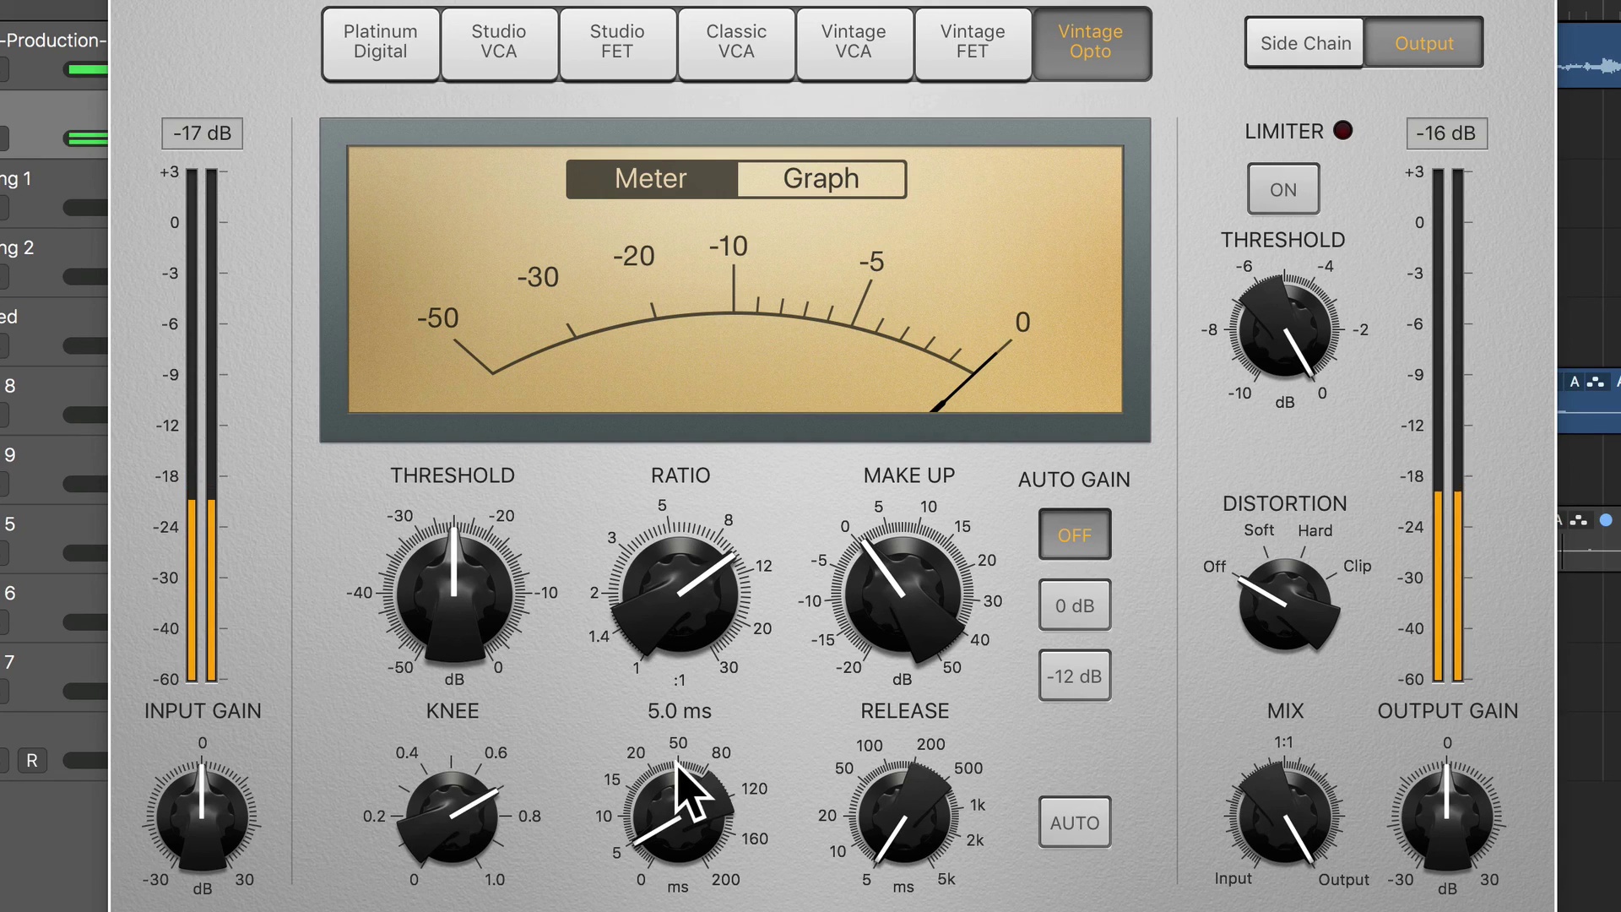
mouse_move(684, 612)
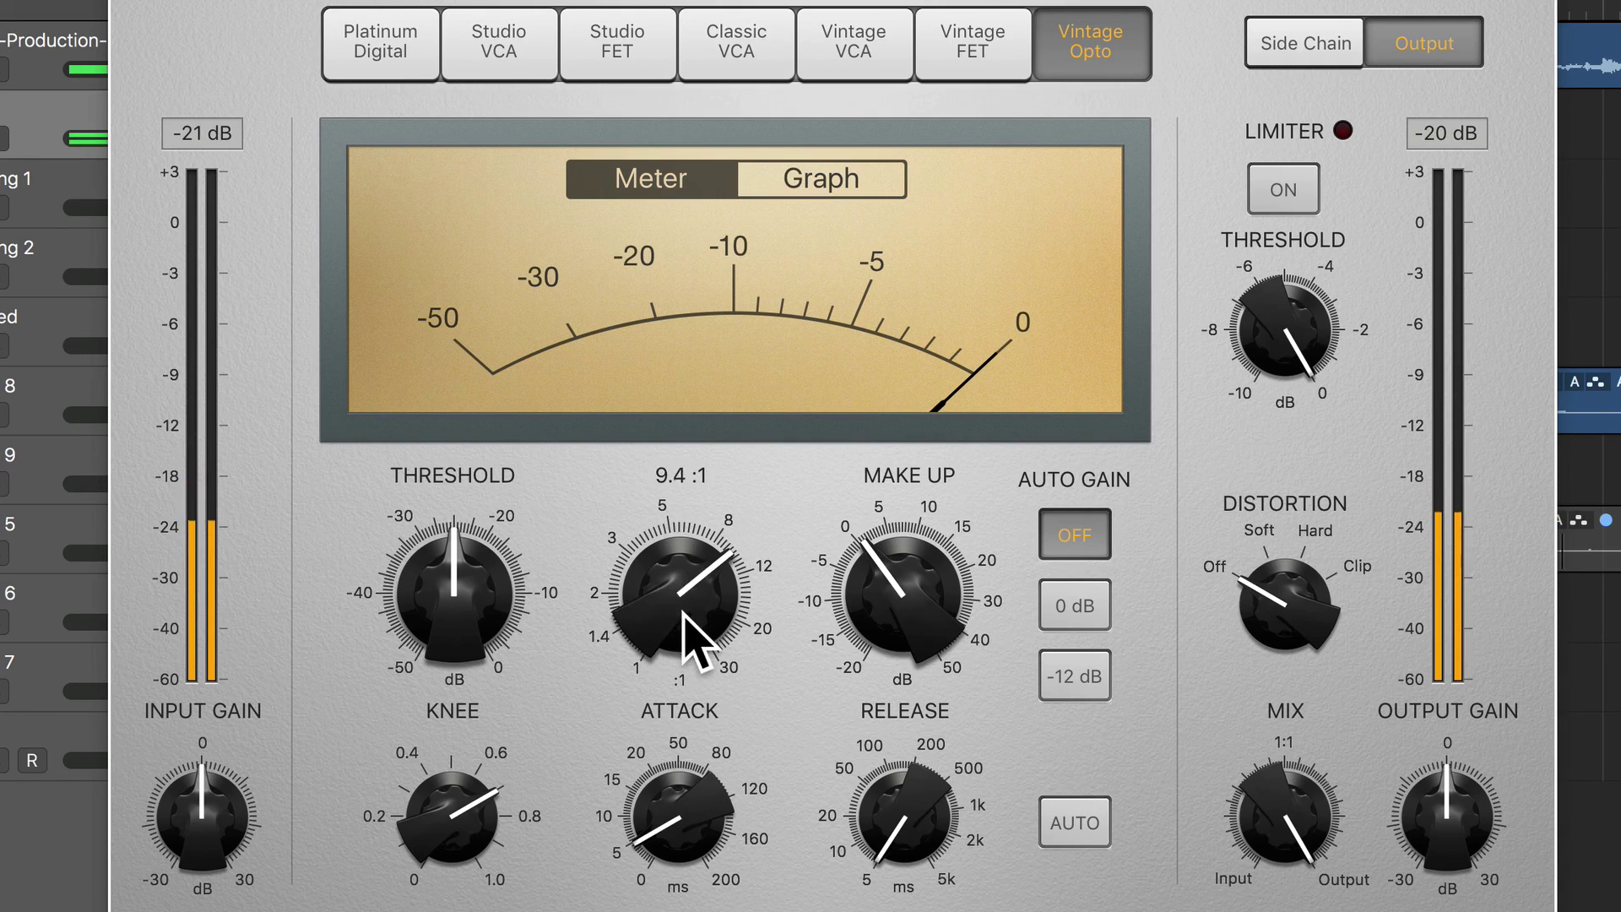
scroll(685, 612, "up", 2)
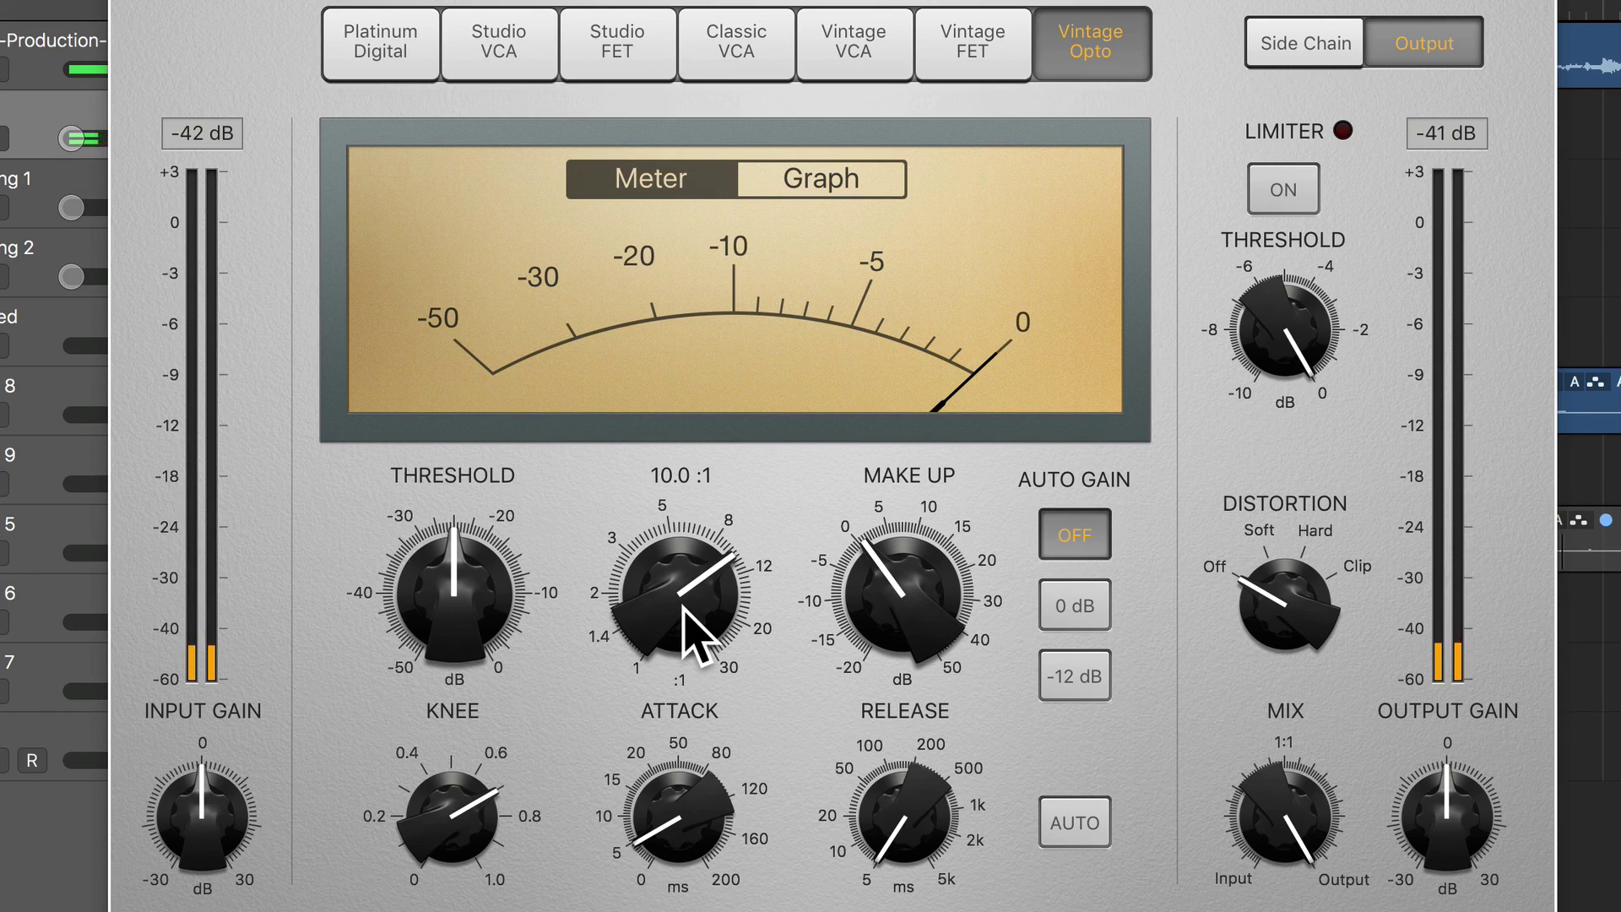
mouse_move(711, 809)
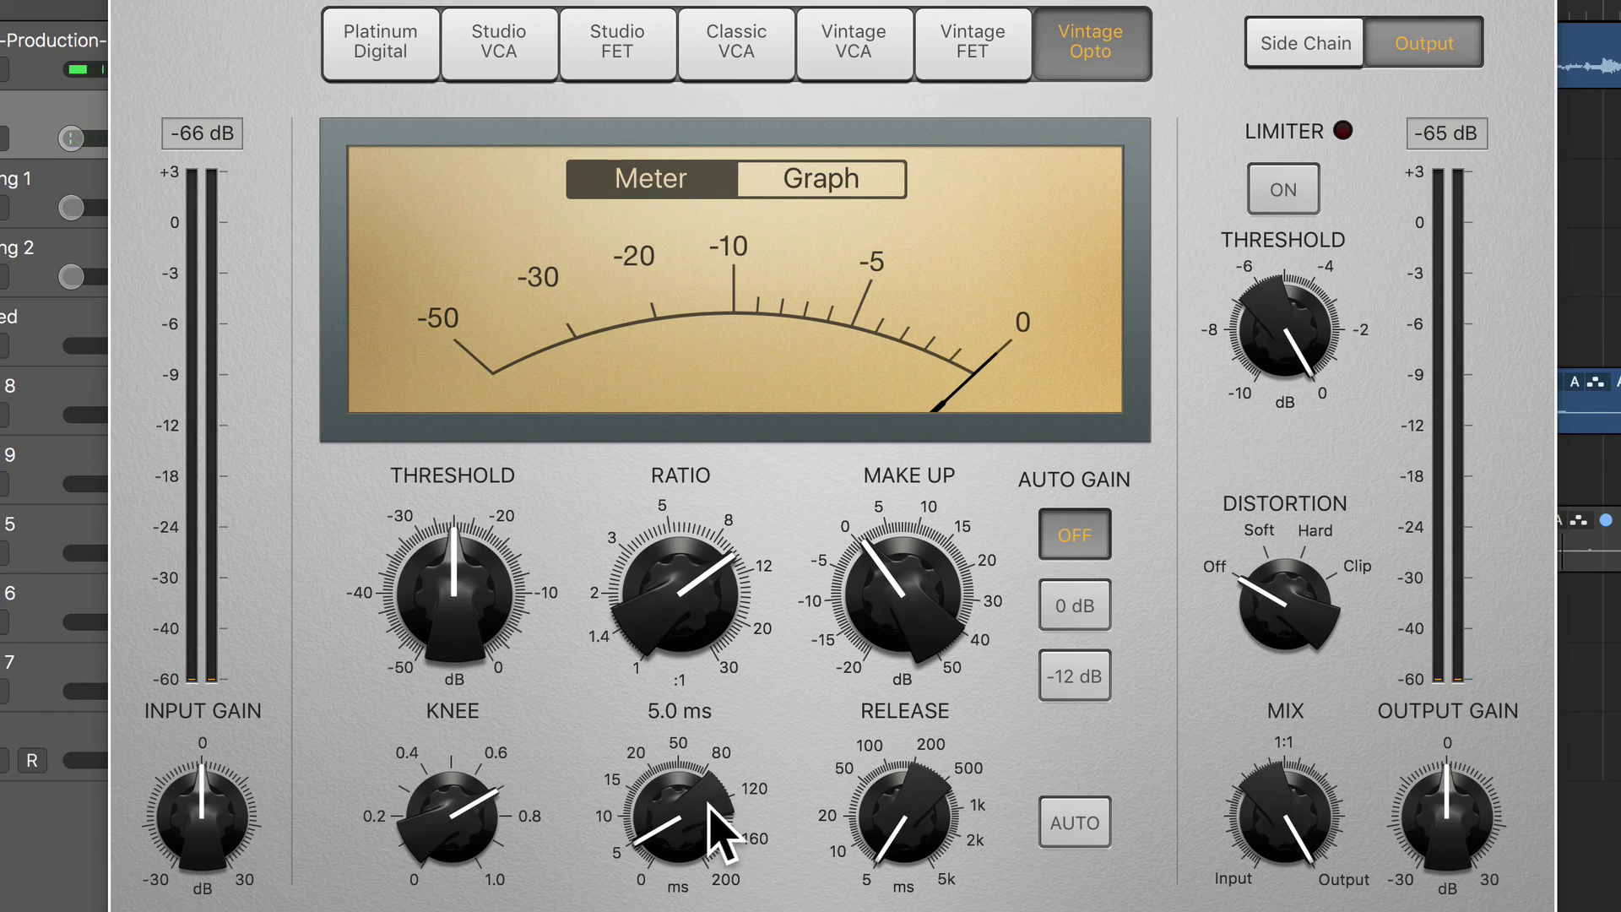